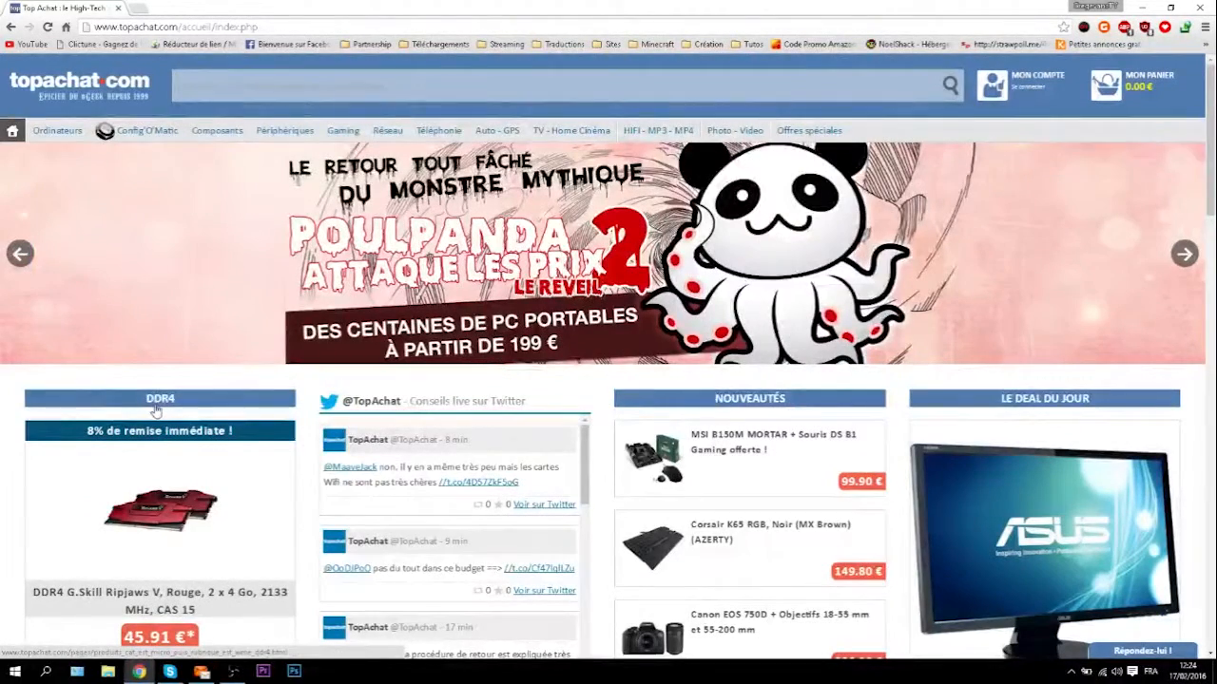
Step: Open the Config'O'Matic section, look over the configuration of the week and latest user configurations, and start creating a configuration
left_click(127, 130)
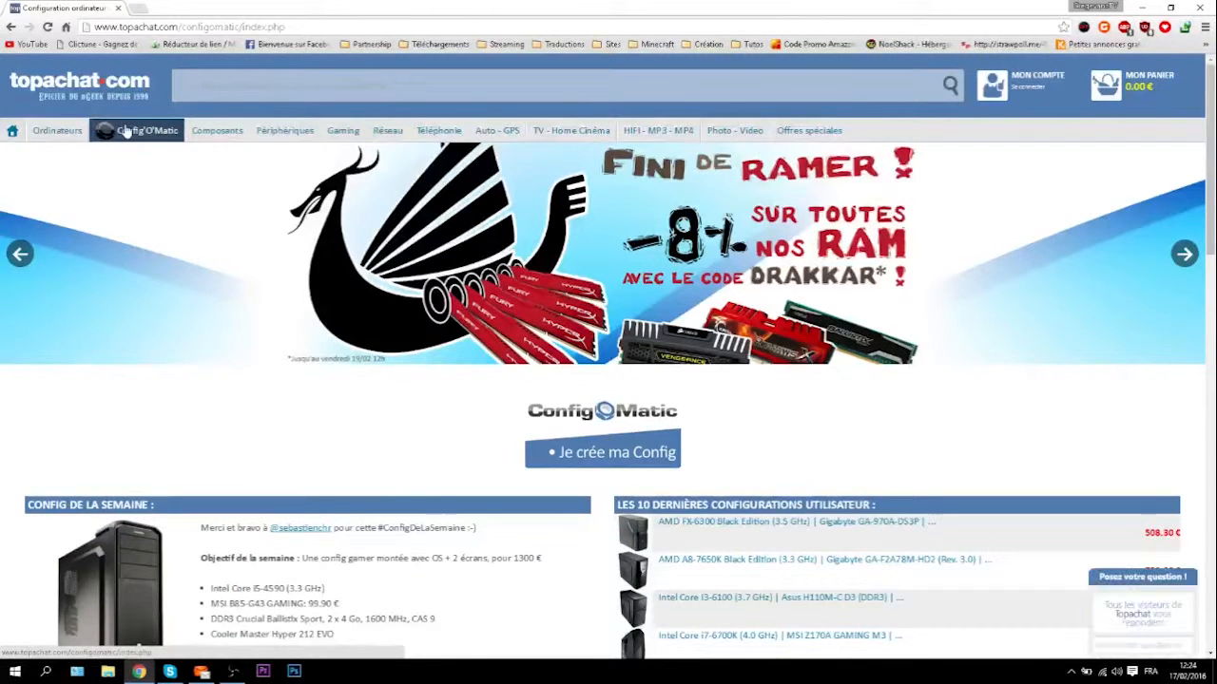
scroll(214, 275, "down", 4)
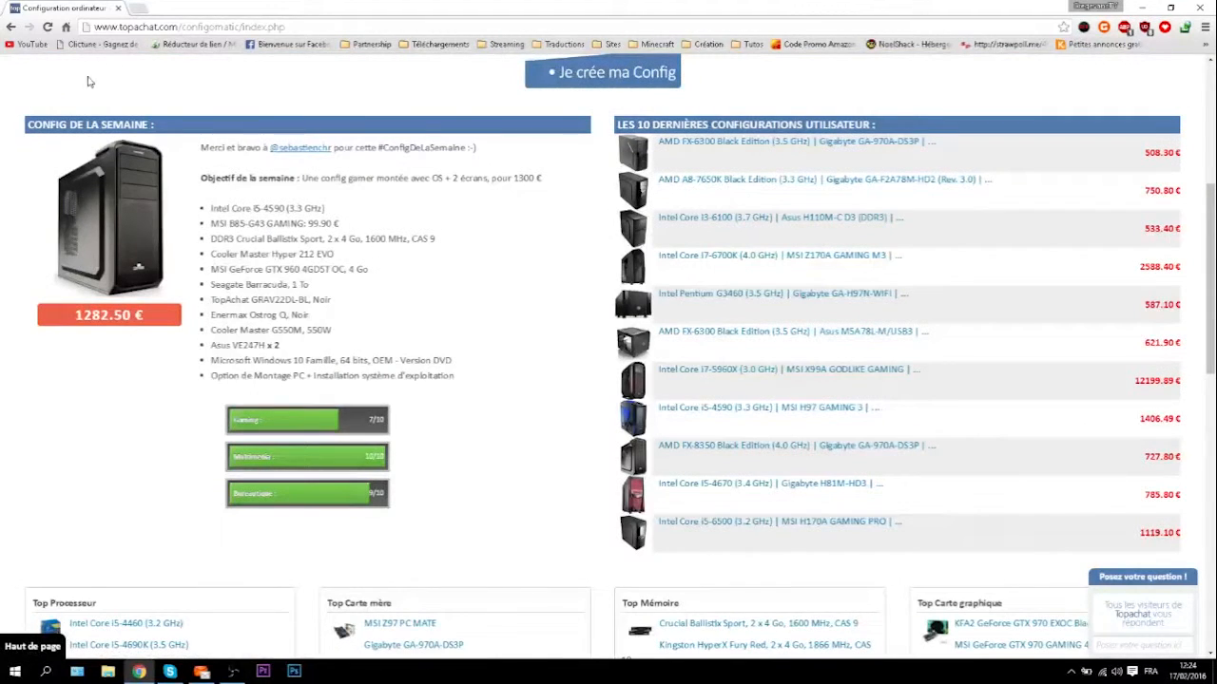
left_click_drag(170, 139, 114, 381)
left_click(3, 140)
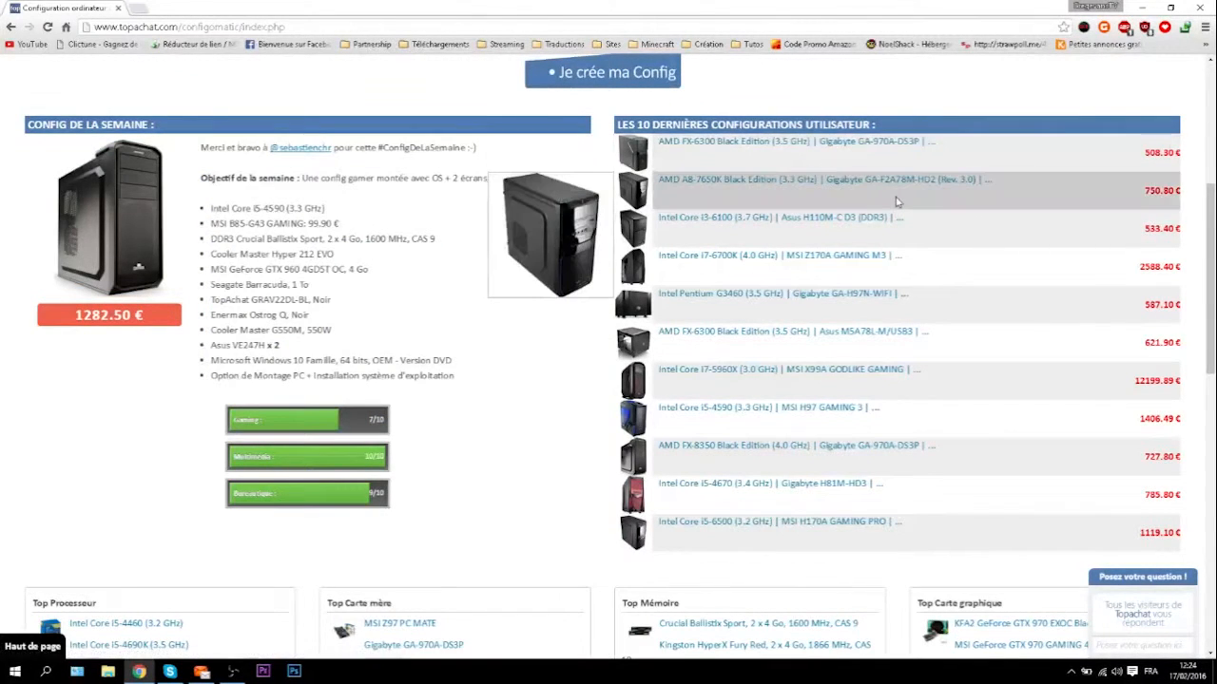
scroll(896, 202, "down", 1)
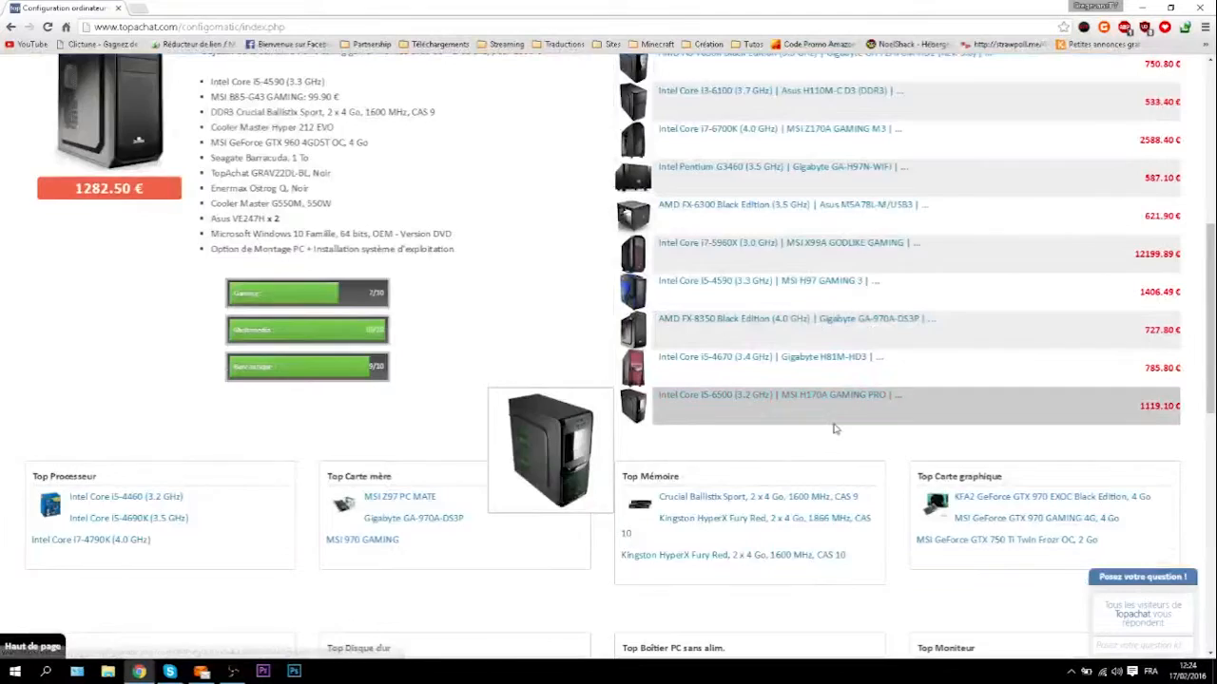
scroll(835, 423, "up", 2)
left_click(590, 163)
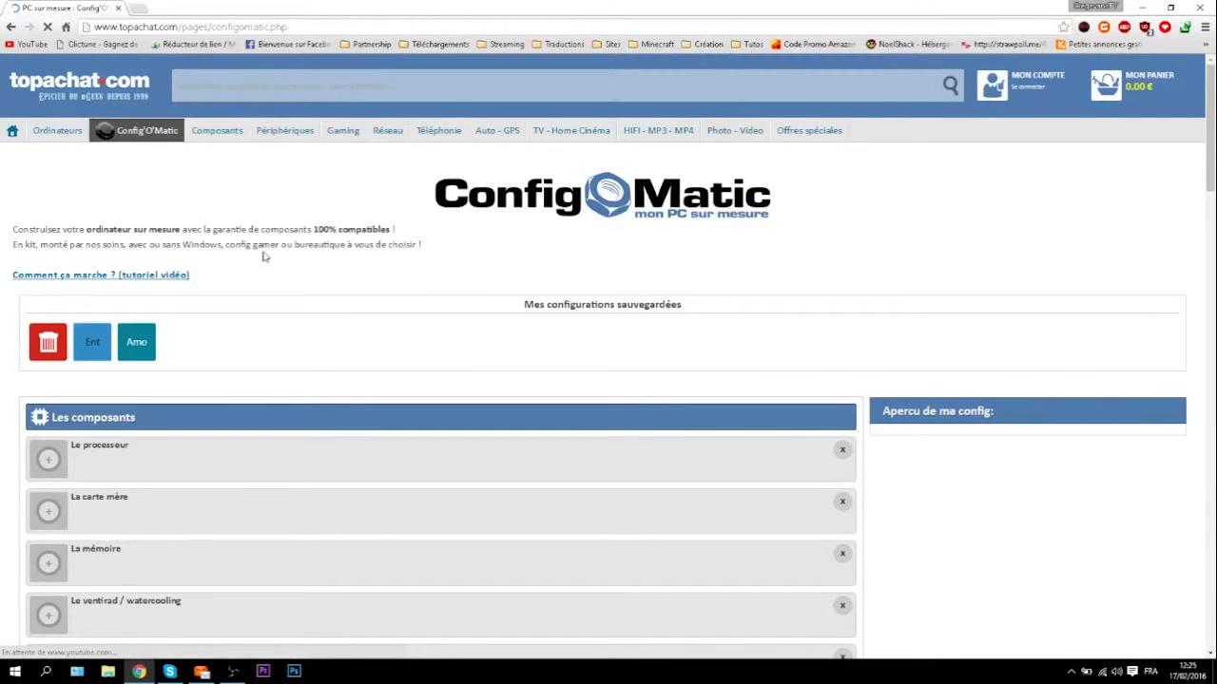
Step: Look over the component categories of the configurator and open the list of processors
scroll(3, 488, "down", 1)
scroll(3, 616, "down", 1)
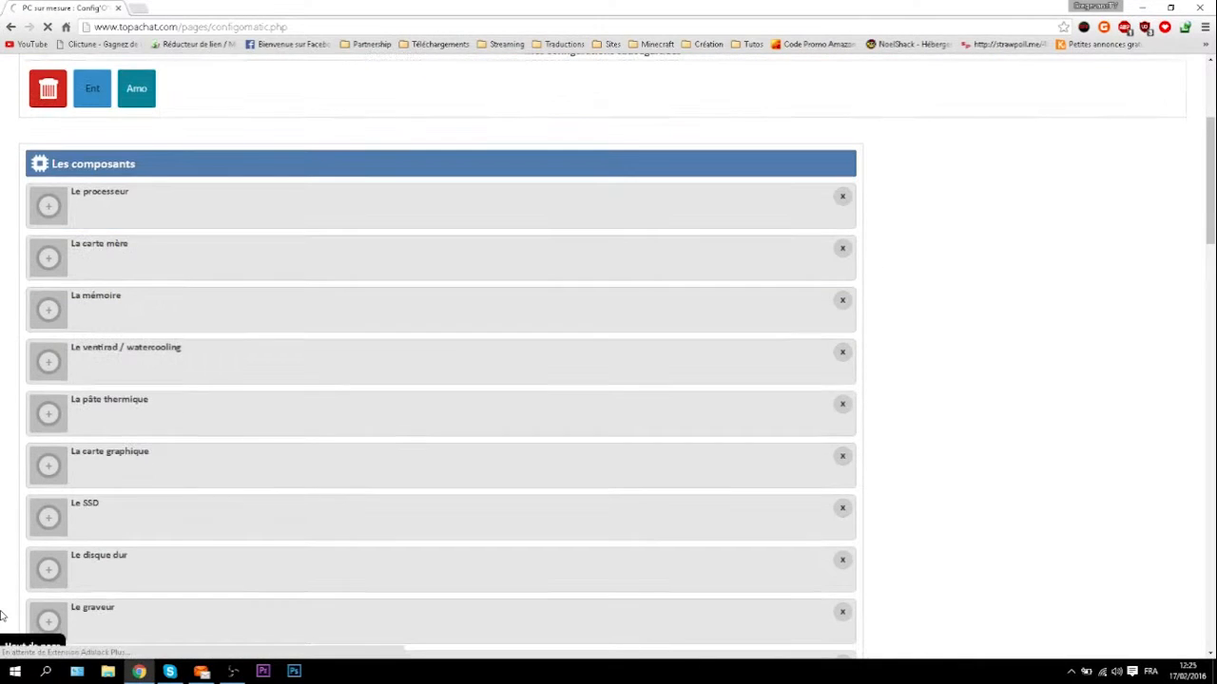
scroll(940, 402, "up", 2)
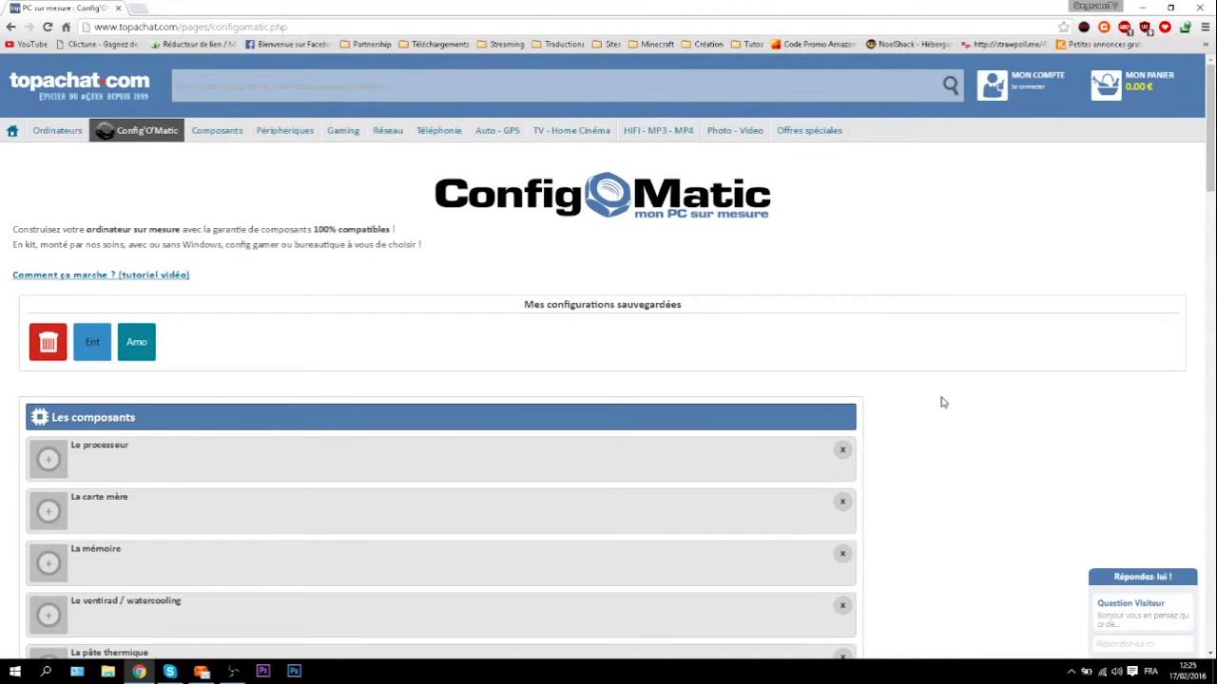
scroll(941, 402, "down", 1)
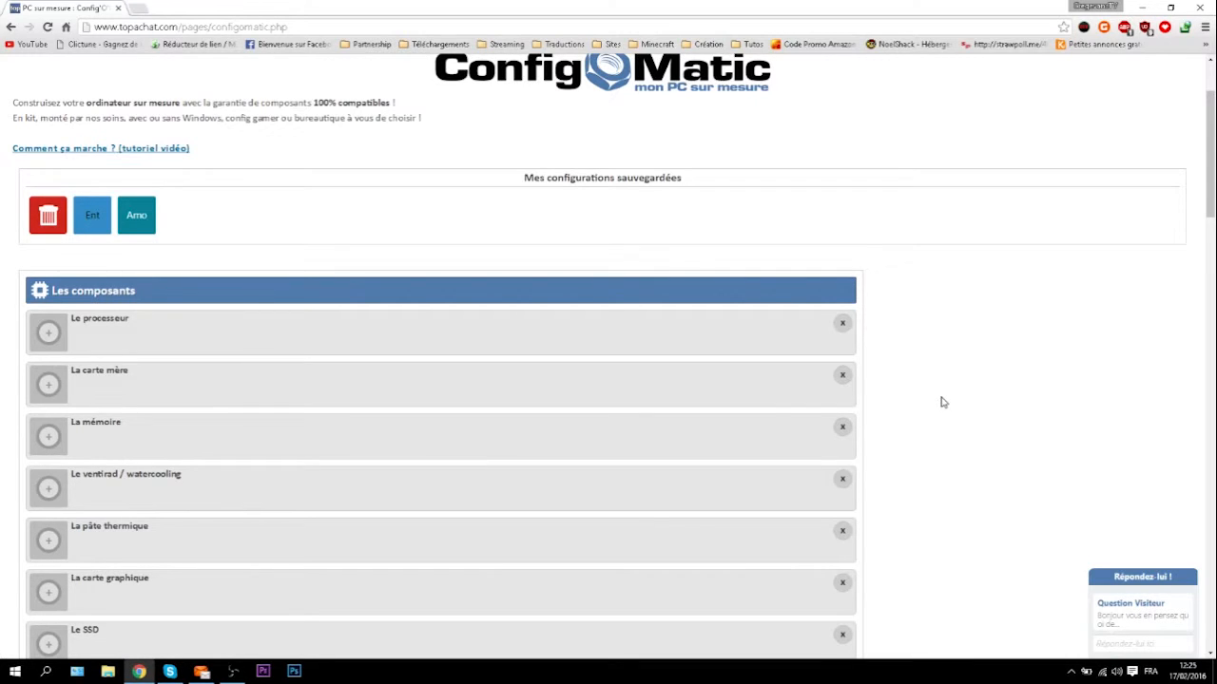
scroll(421, 432, "down", 1)
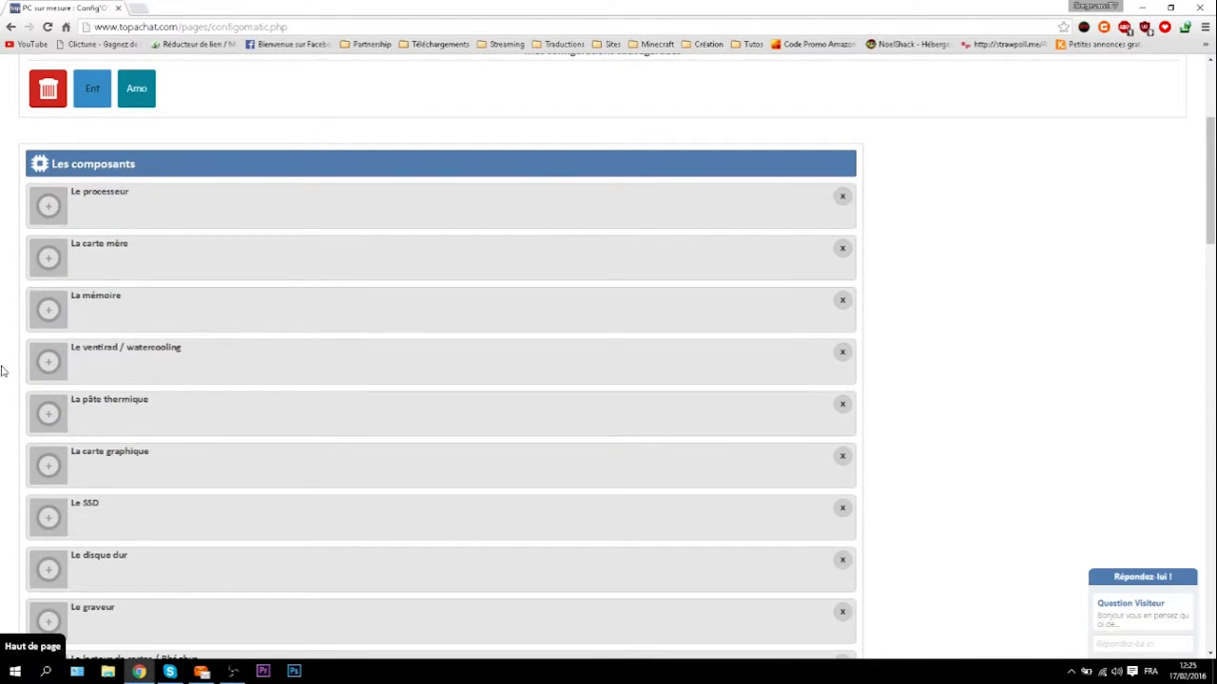
left_click(306, 203)
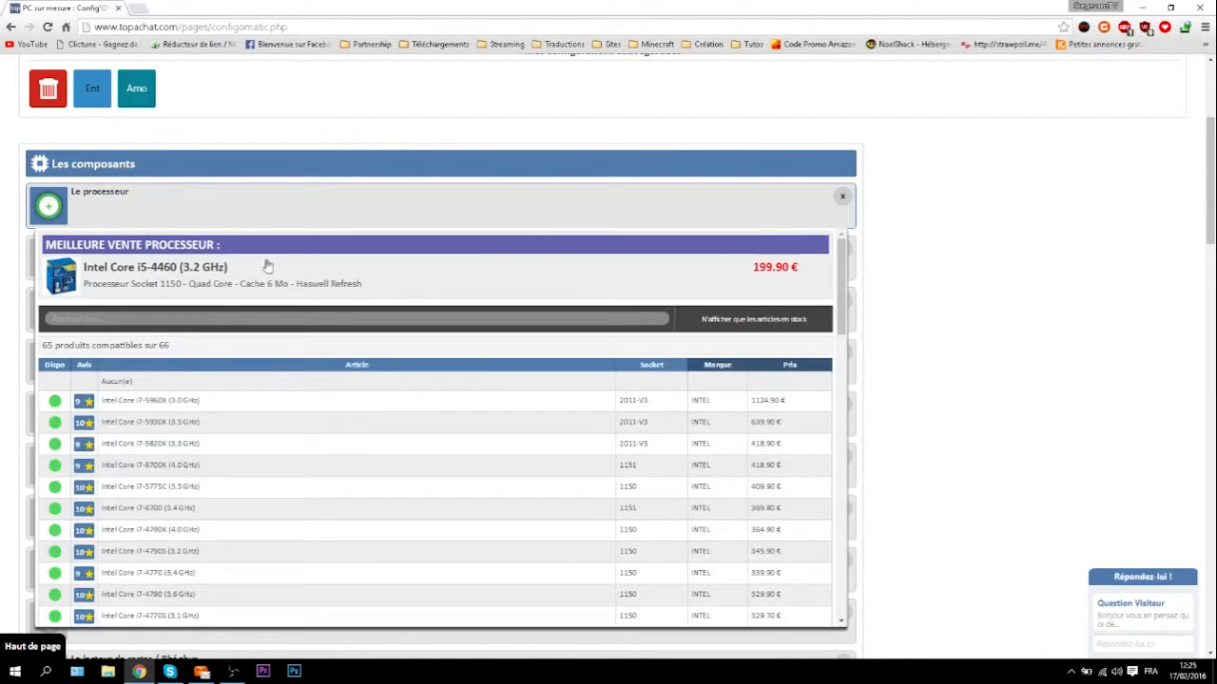
Step: Browse the compatible processors, sort them by availability and try the filter that shows only articles in stock
scroll(514, 445, "down", 1)
scroll(567, 443, "up", 5)
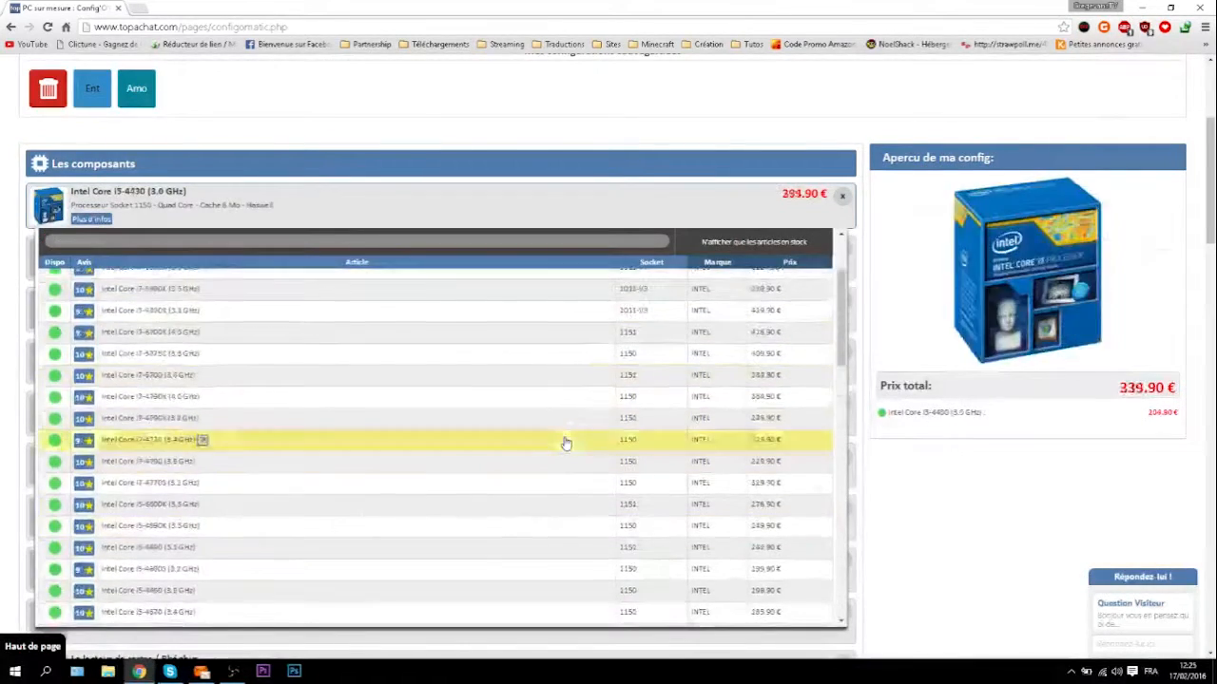
scroll(231, 359, "down", 3)
scroll(21, 438, "up", 1)
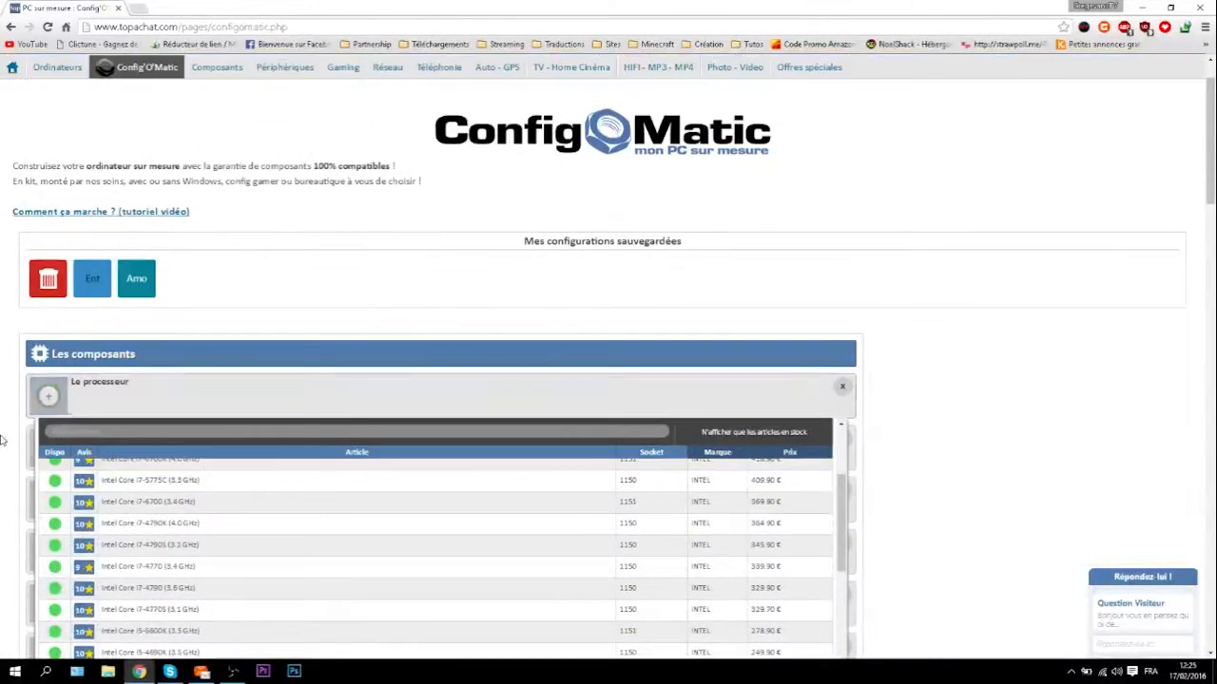
scroll(28, 400, "down", 3)
scroll(50, 285, "up", 2)
left_click(49, 266)
left_click(50, 266)
scroll(57, 304, "up", 2)
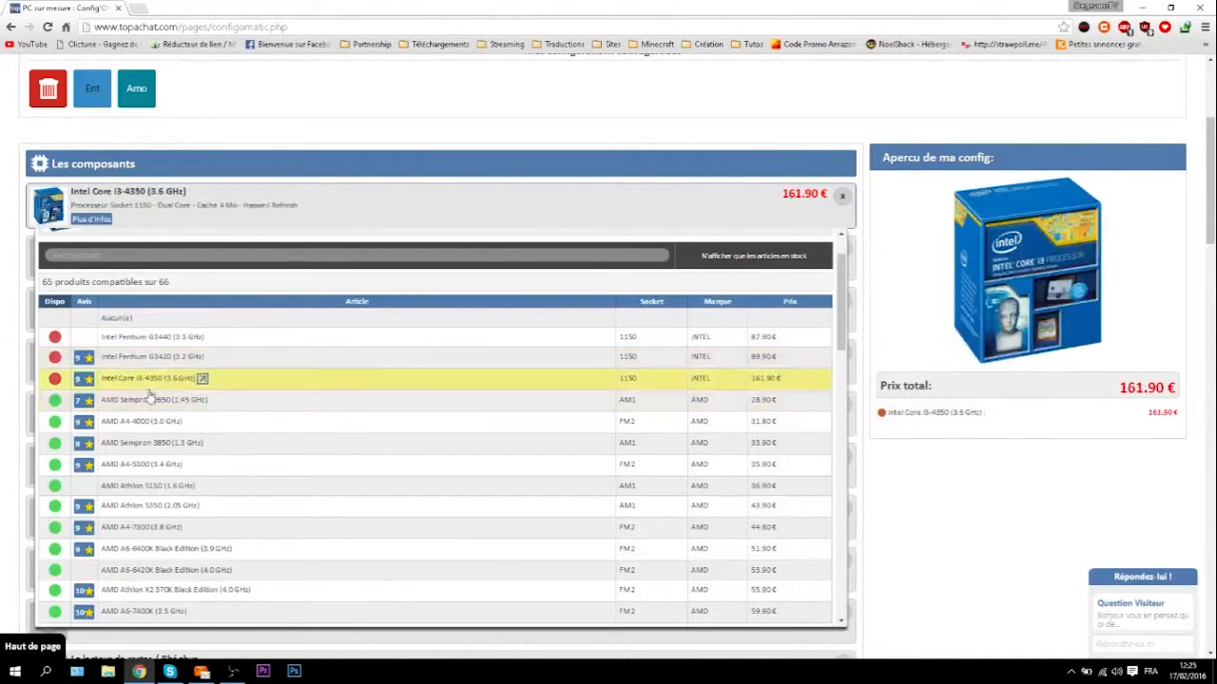
left_click(765, 266)
left_click(765, 269)
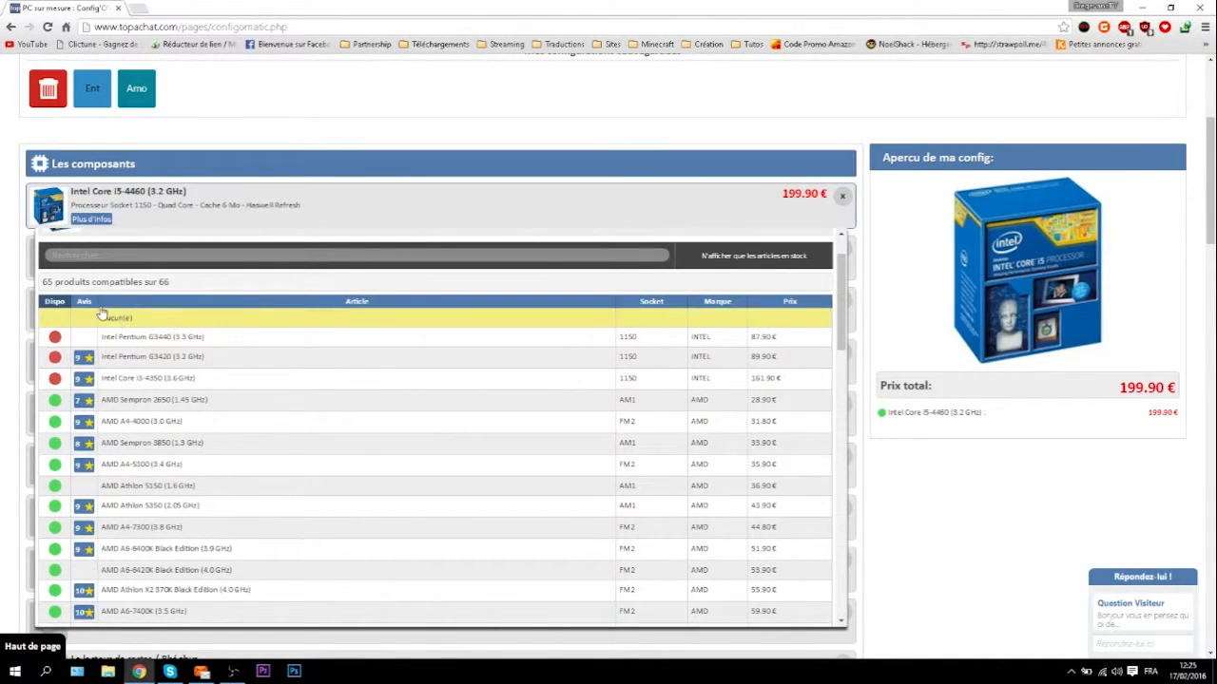
Step: Sort the processor list by customer rating, by article name and by socket, reversing the order each time
left_click(86, 301)
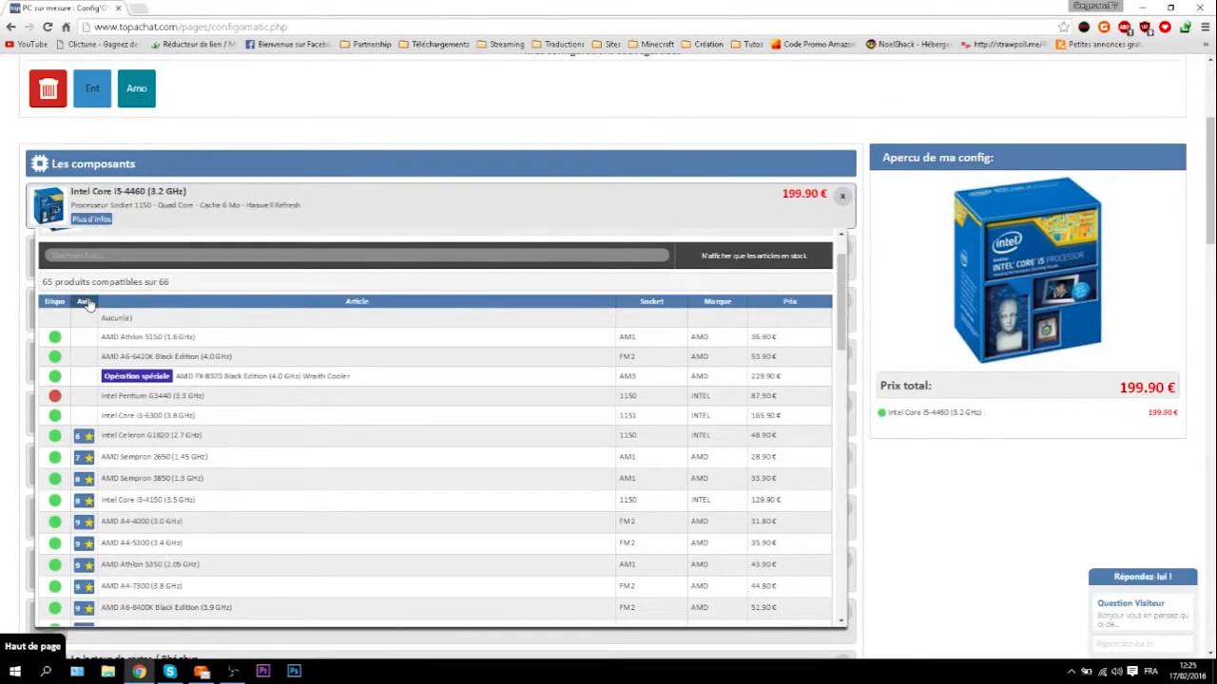
left_click(85, 301)
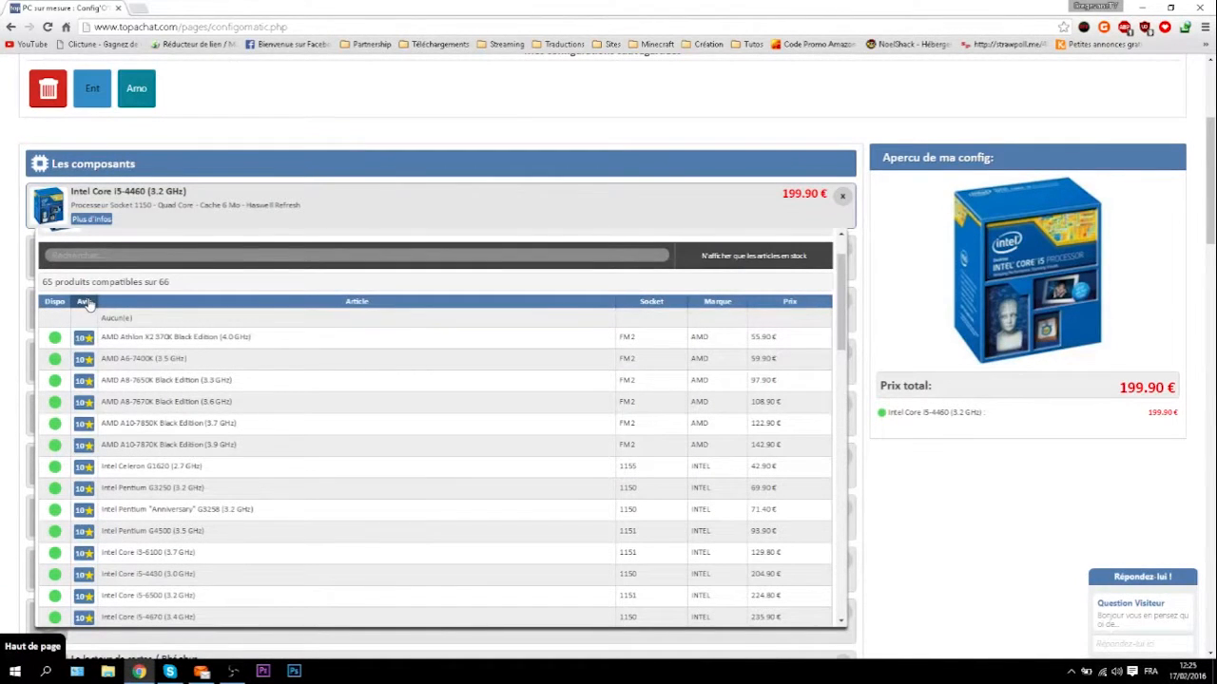
left_click(164, 303)
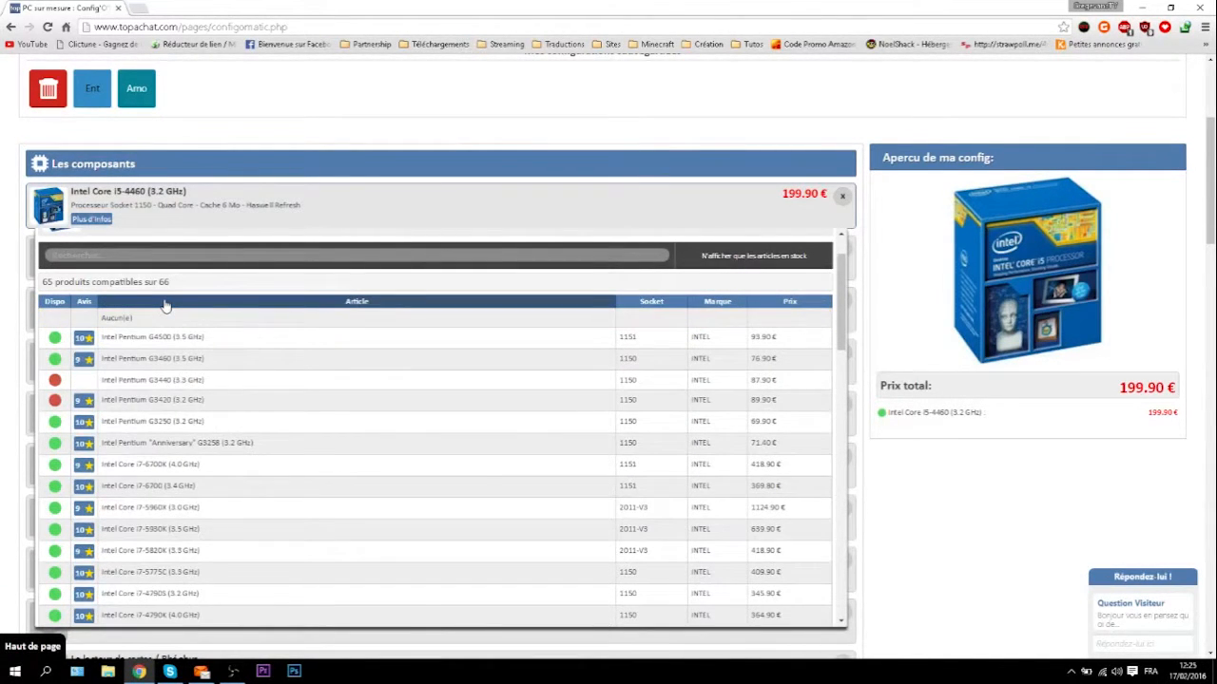
left_click(164, 303)
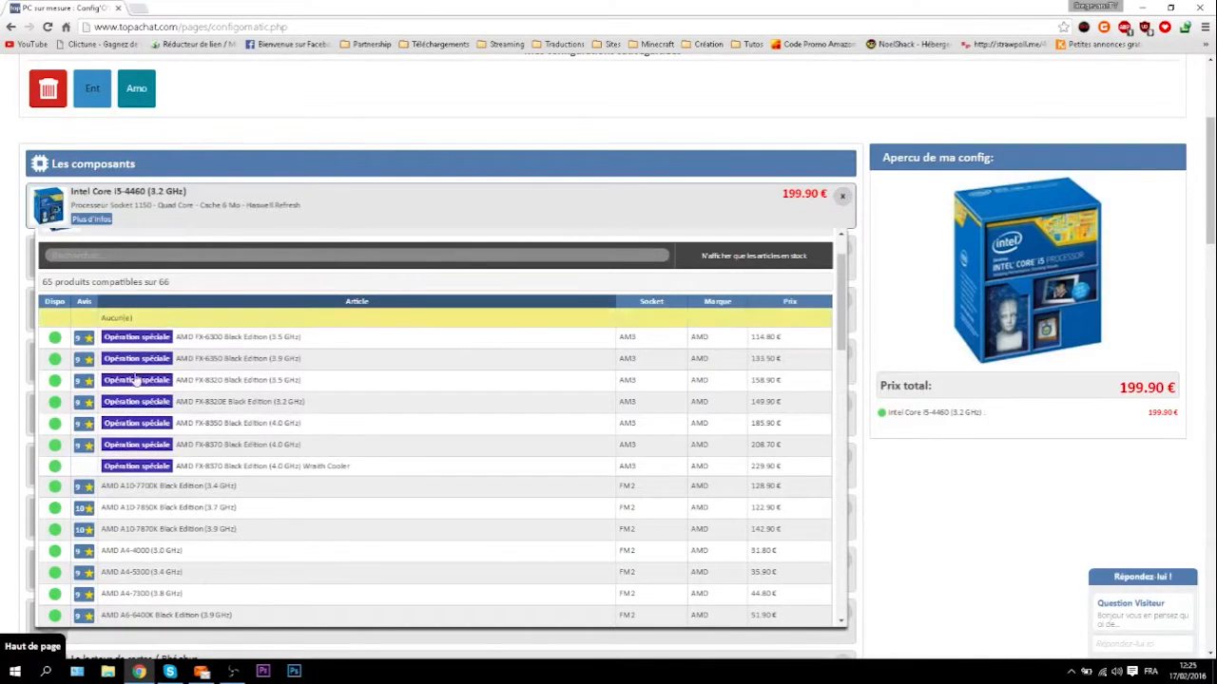
left_click(653, 304)
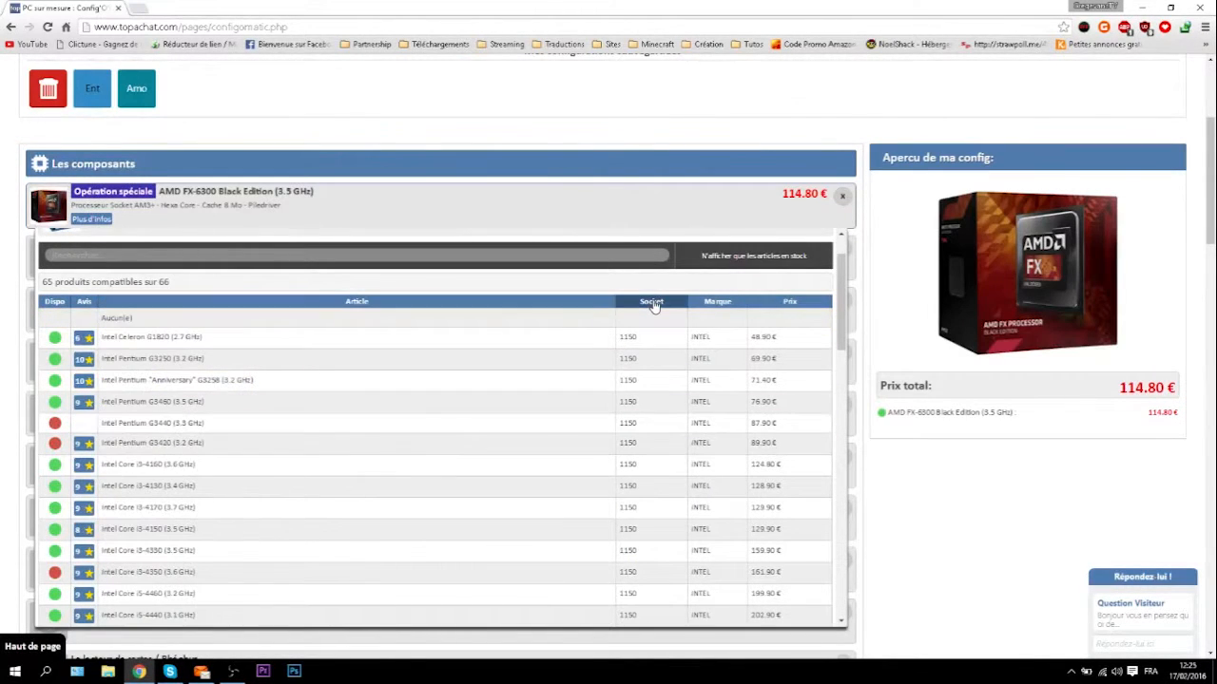
left_click(653, 303)
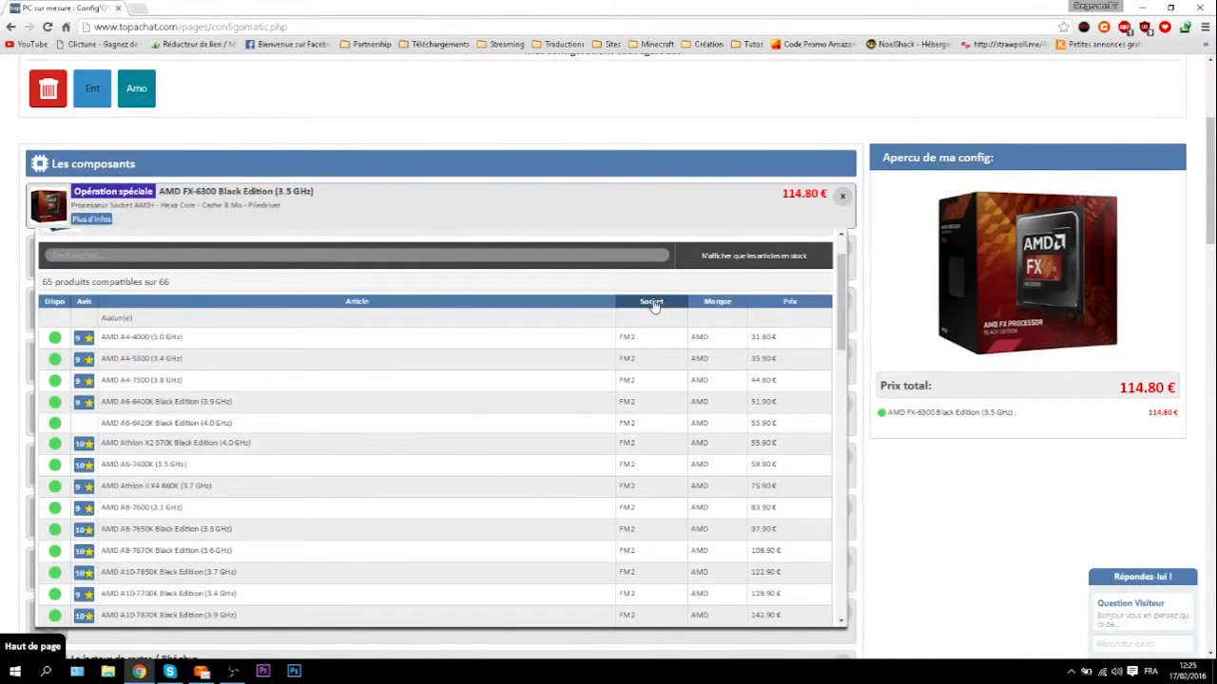
Step: Sort the processor list by brand, and finally by ascending price
left_click(719, 302)
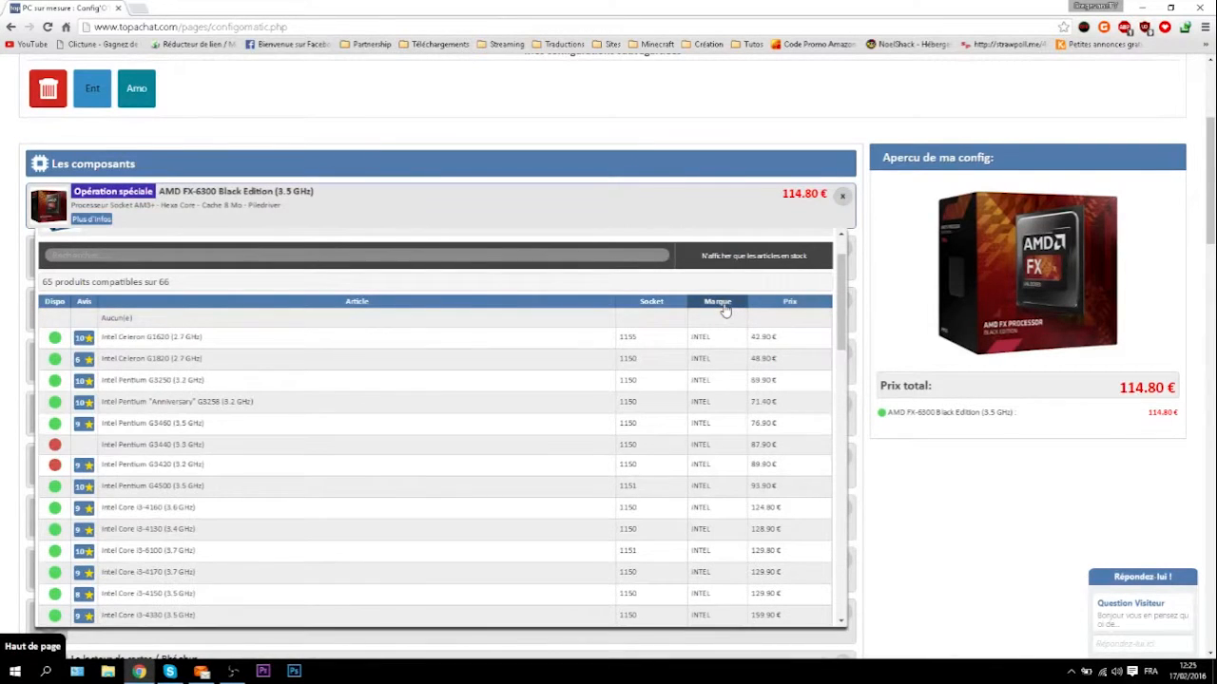
left_click(726, 304)
left_click(787, 304)
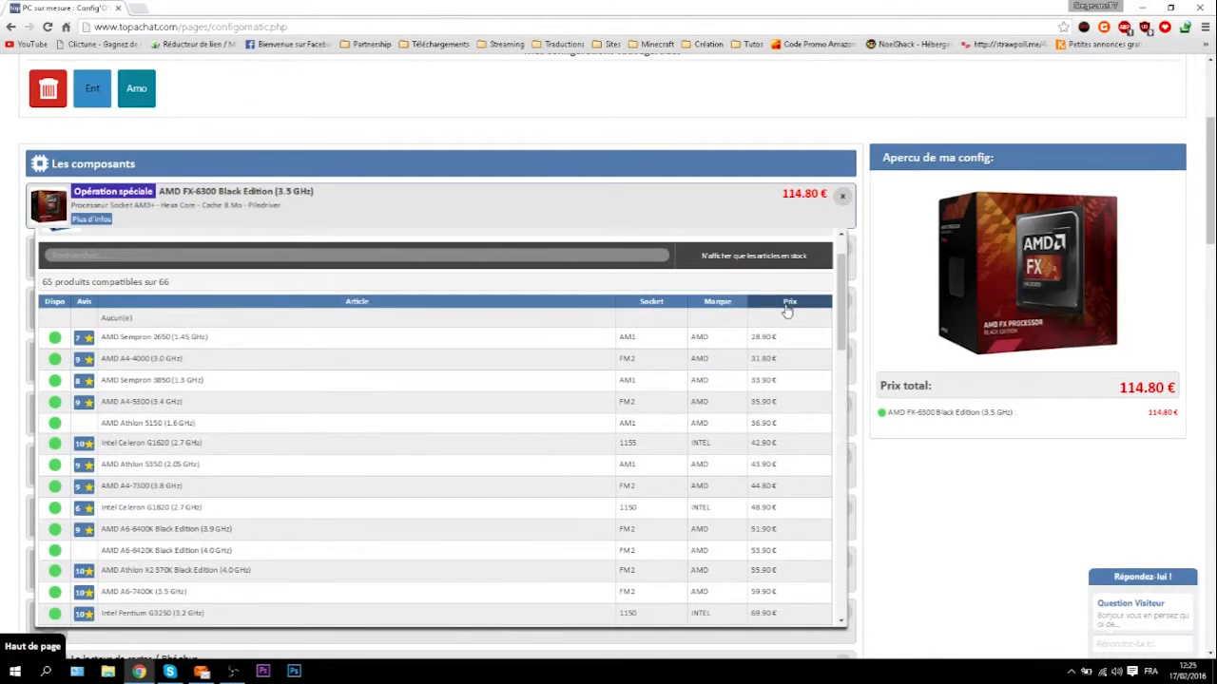
left_click(520, 334)
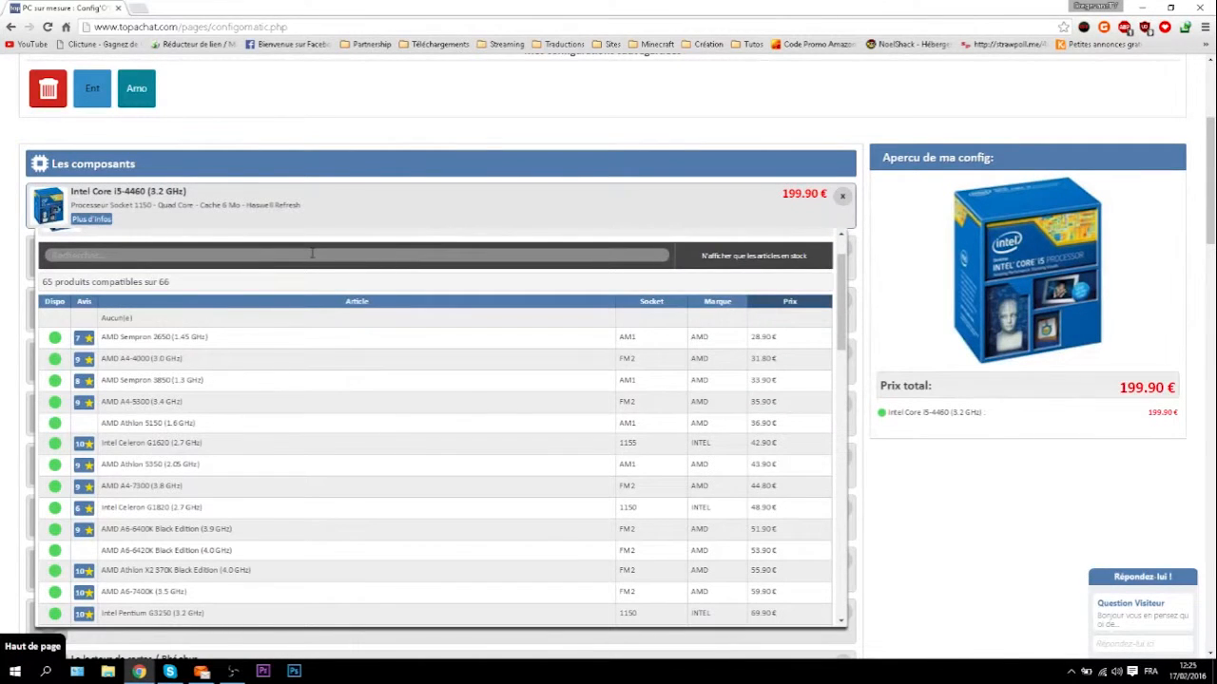
Step: Search the processors for 8350 and select the AMD FX-8350 Black Edition (4.0 GHz)
left_click(312, 252)
type("8350")
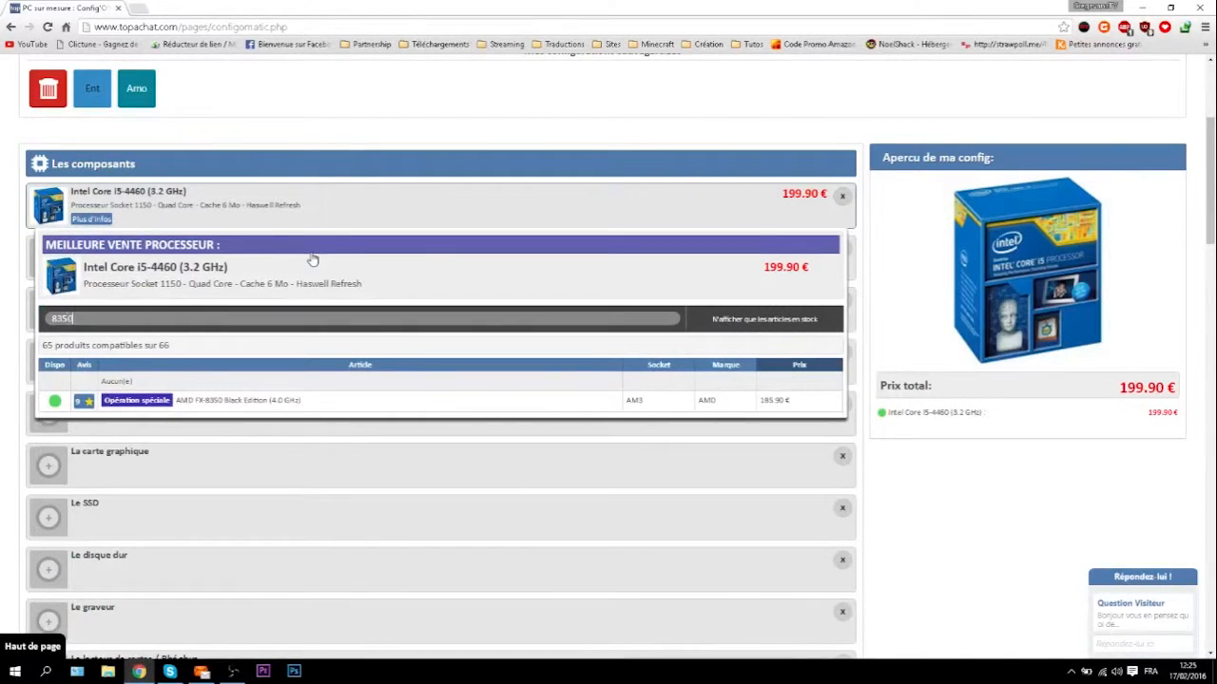
left_click(388, 397)
left_click(491, 400)
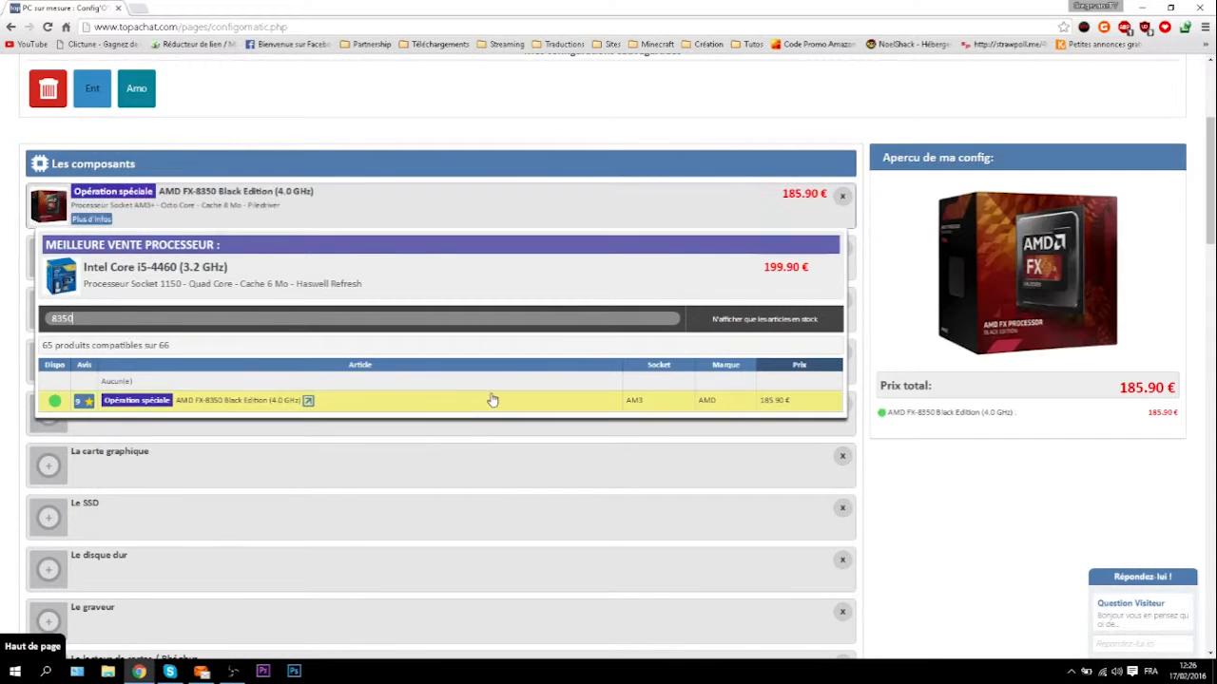
Step: Open the motherboards compatible with the AMD FX-8350, sort them by ascending price and look through the models
left_click(391, 276)
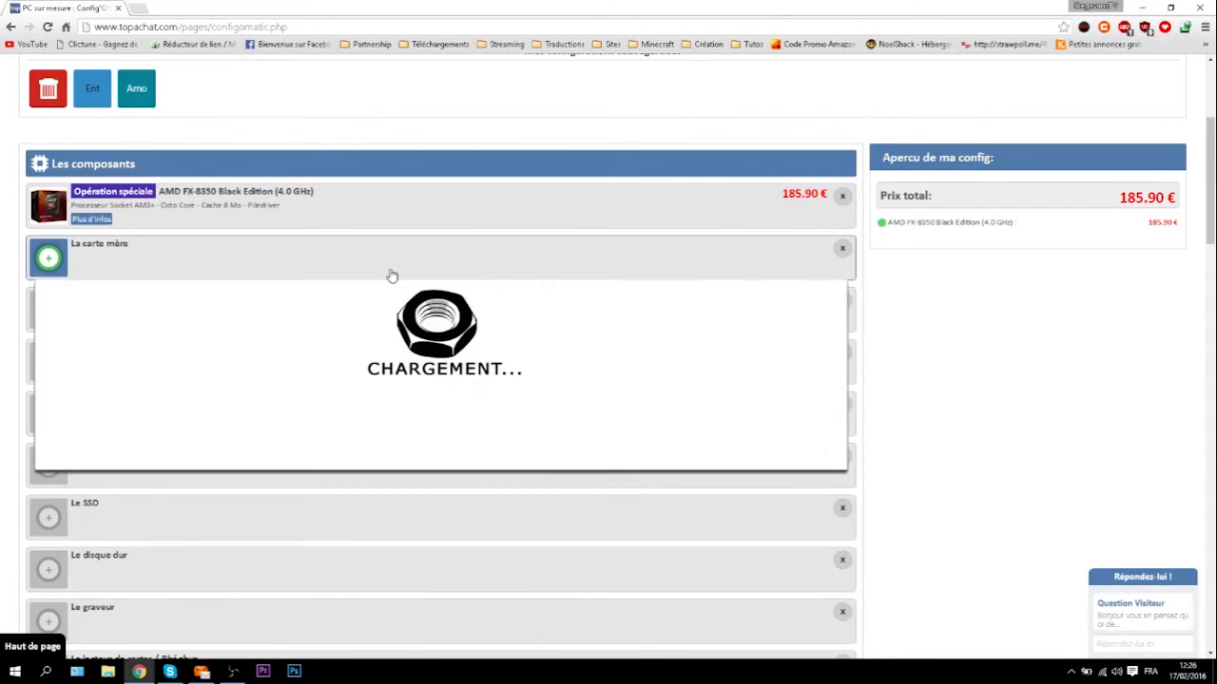
left_click(196, 452)
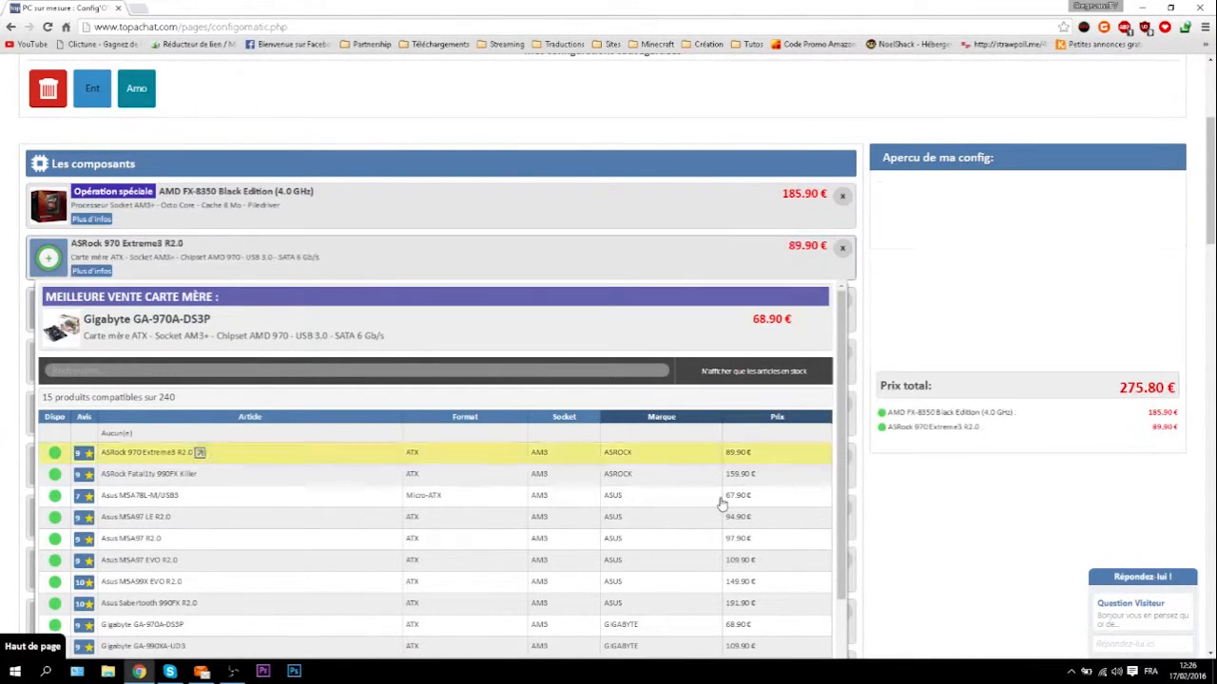
left_click(776, 420)
left_click(777, 420)
left_click(380, 453)
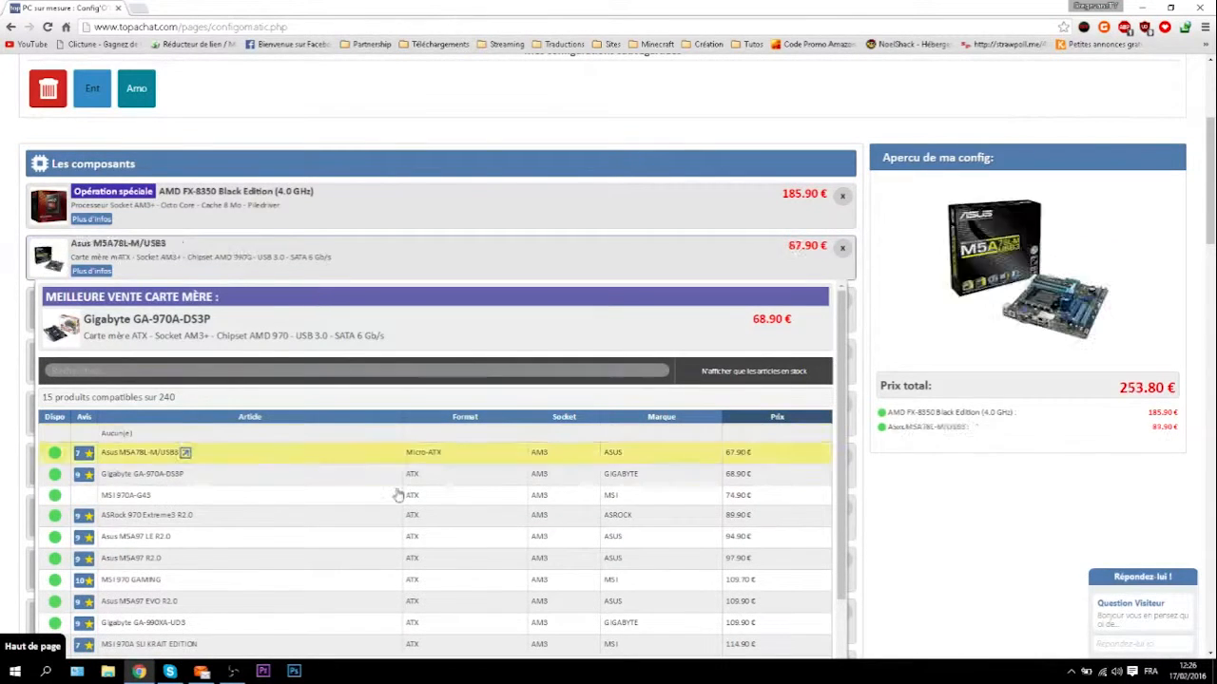
left_click(532, 495)
left_click(258, 539)
left_click(256, 517)
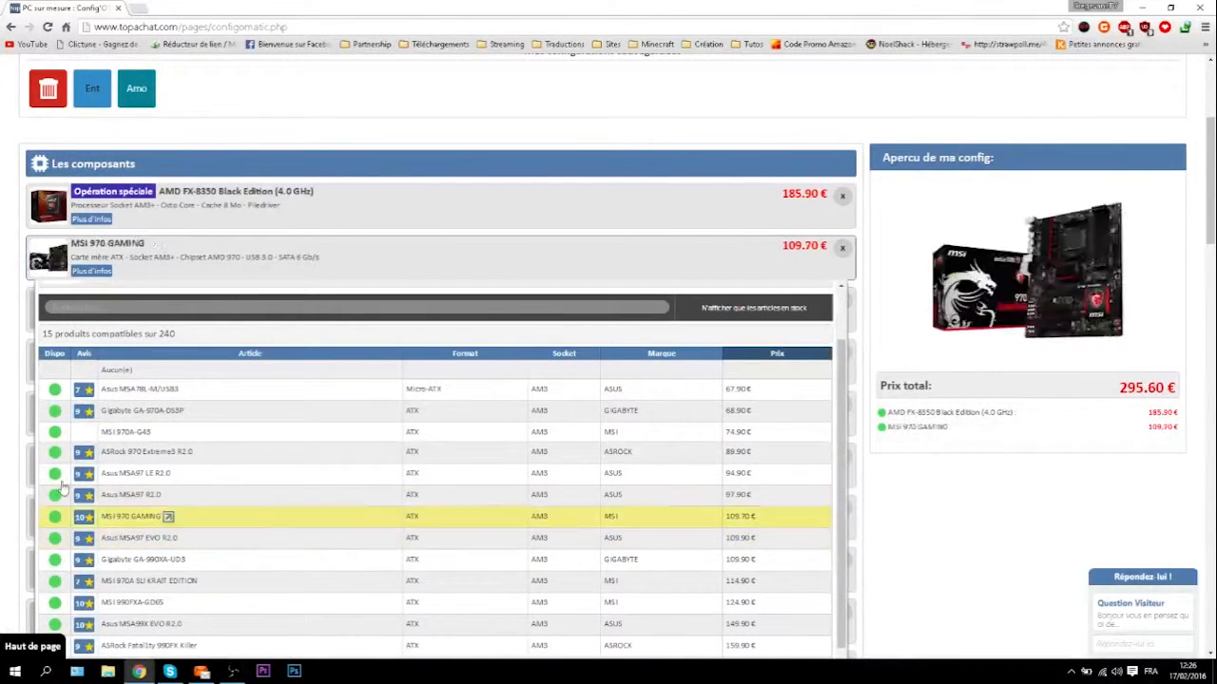
left_click(191, 411)
Step: Replace the processor with the Intel Core i7-5960X (3.0 GHz)
left_click(389, 199)
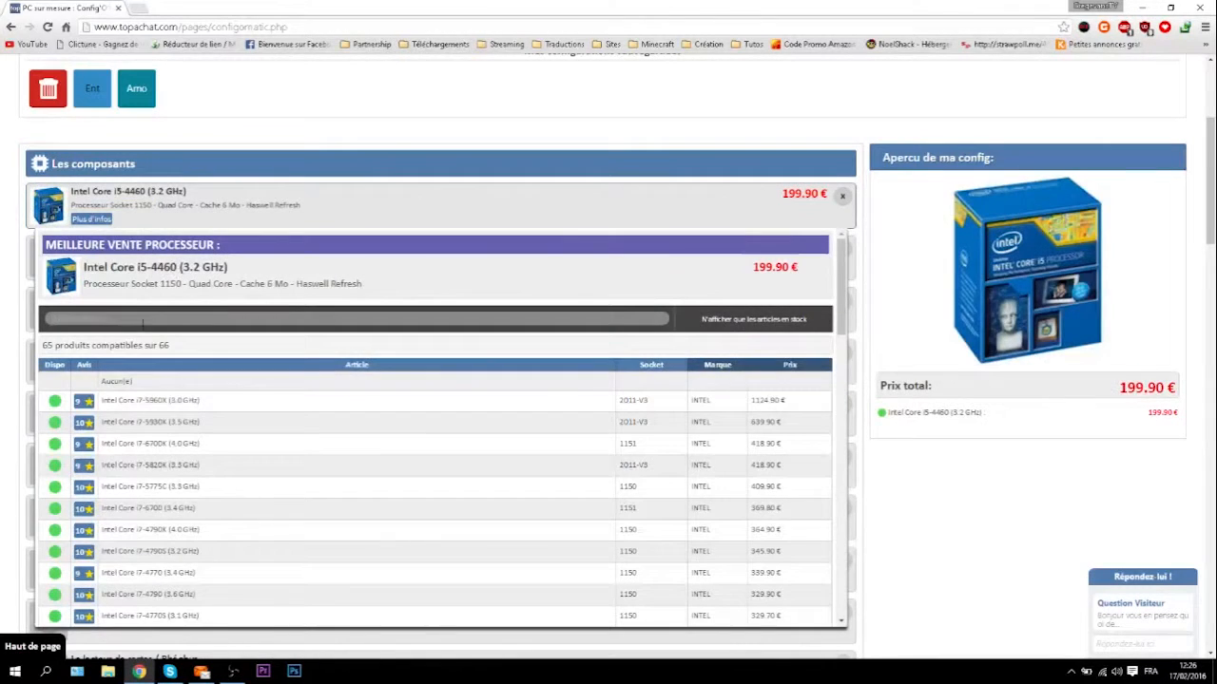
left_click(180, 400)
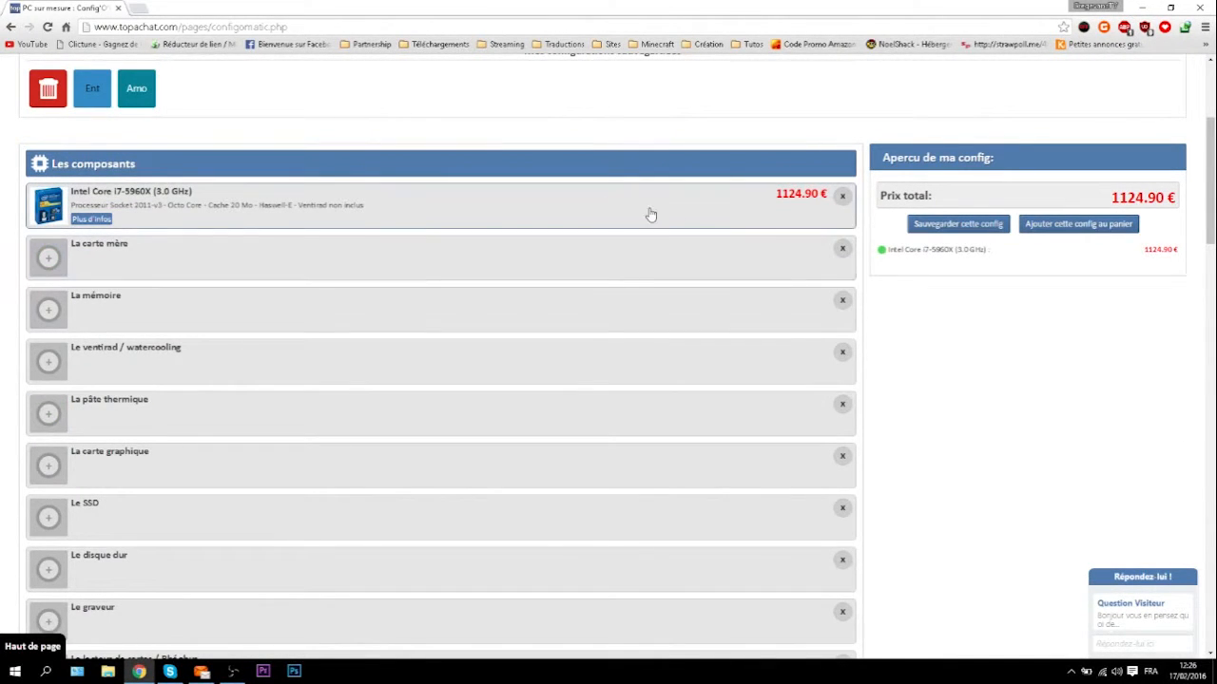
Step: Open the motherboards compatible with the Intel Core i7-5960X, sort them by ascending price and look through the models
left_click(181, 274)
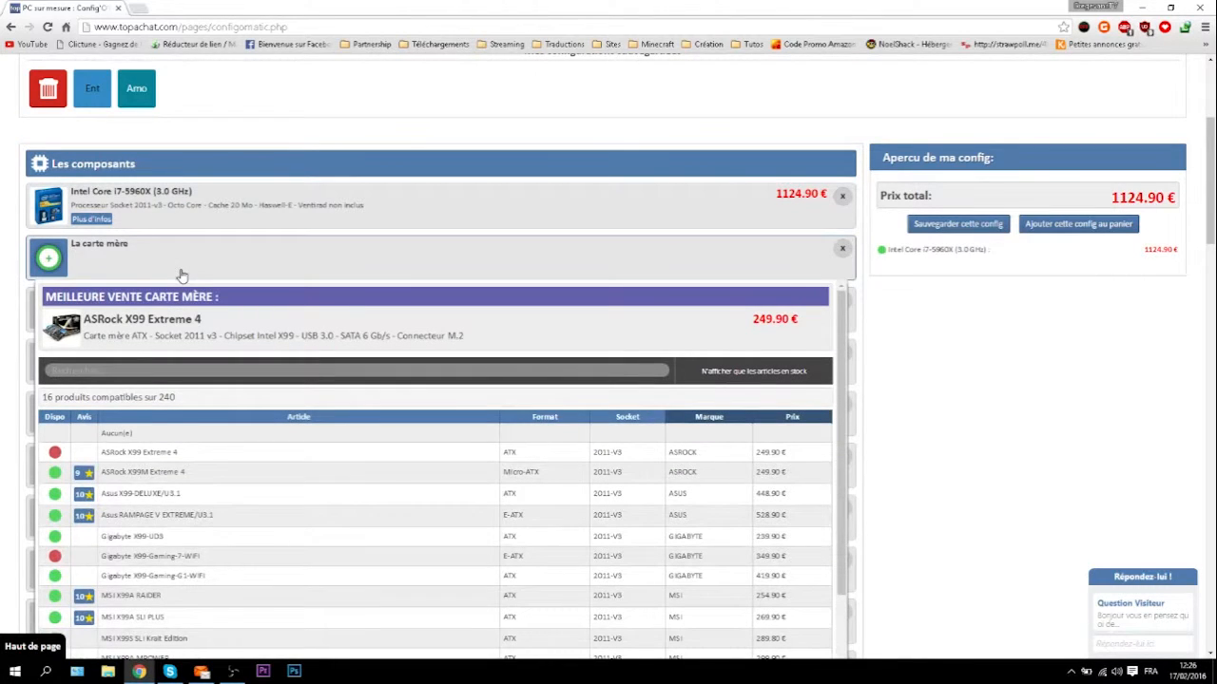
left_click(772, 427)
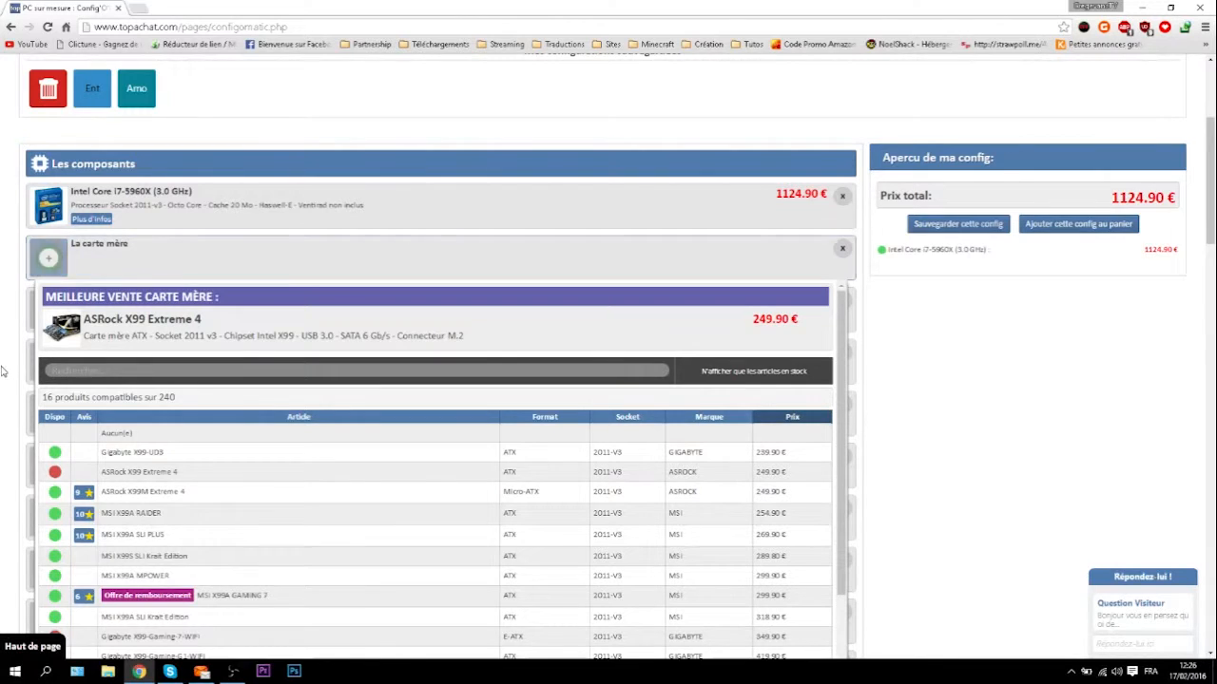
scroll(2, 371, "down", 1)
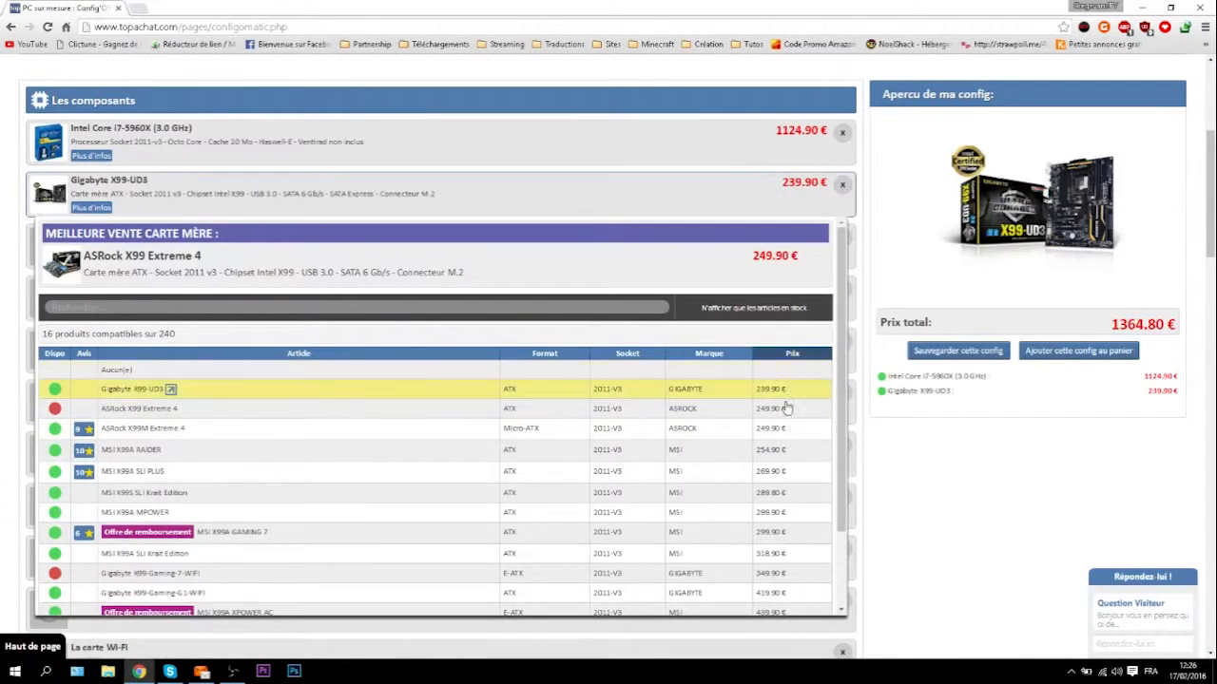
left_click(703, 450)
scroll(721, 499, "up", 1)
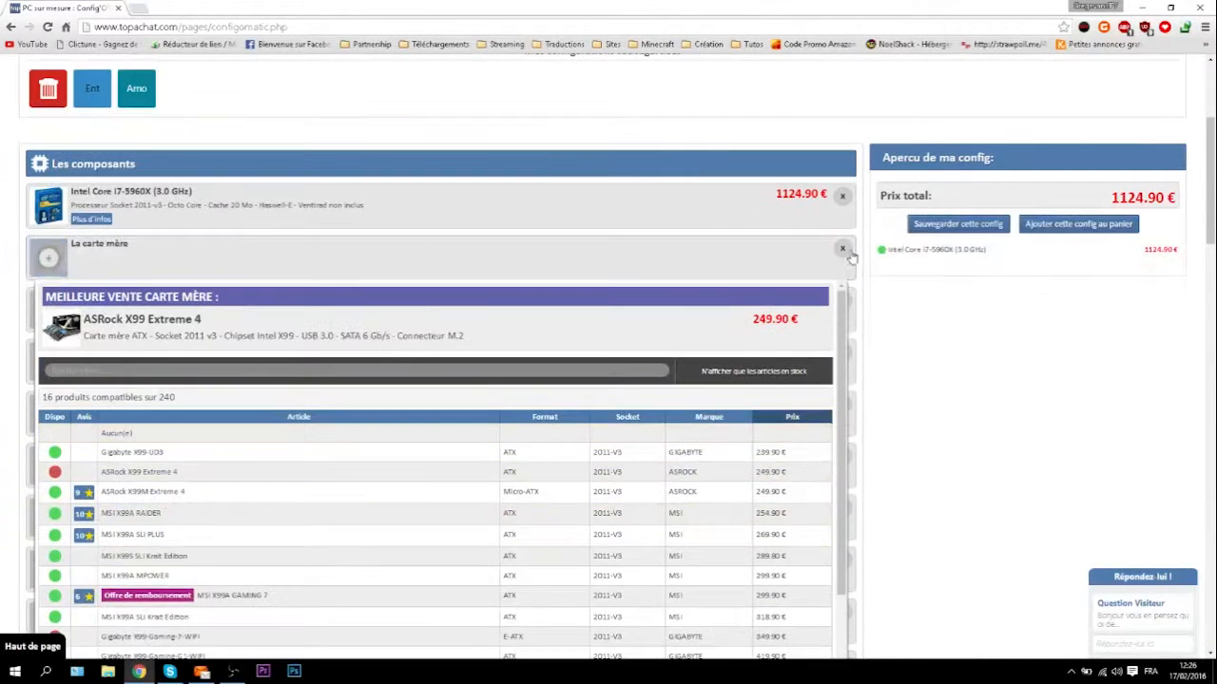
Step: Search the processors for 8350 and replace the Intel Core i7-5960X with the AMD FX-8350 Black Edition (4.0 GHz)
left_click(728, 201)
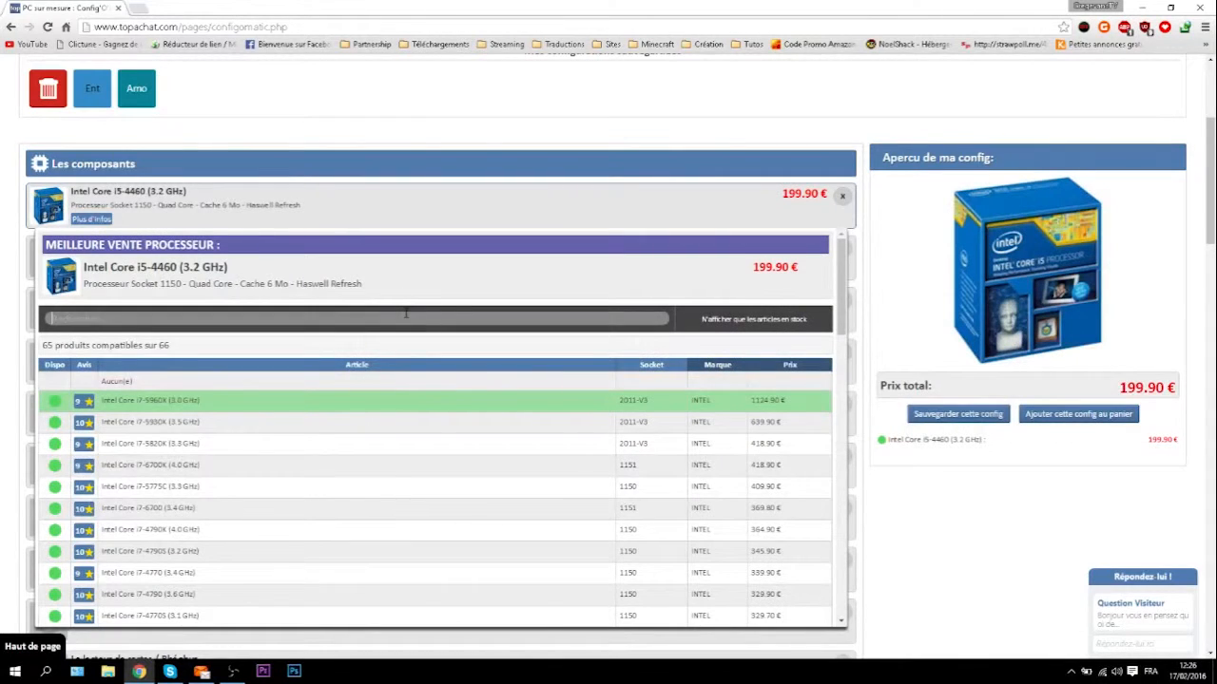
type("8350")
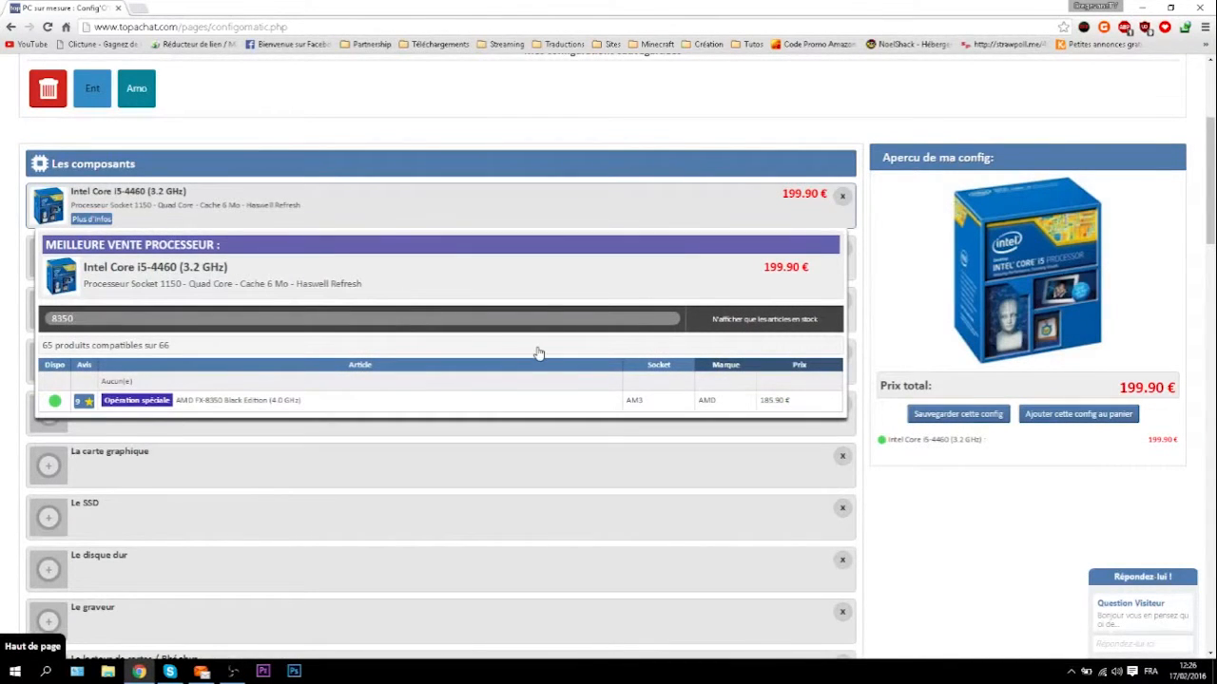
left_click(324, 409)
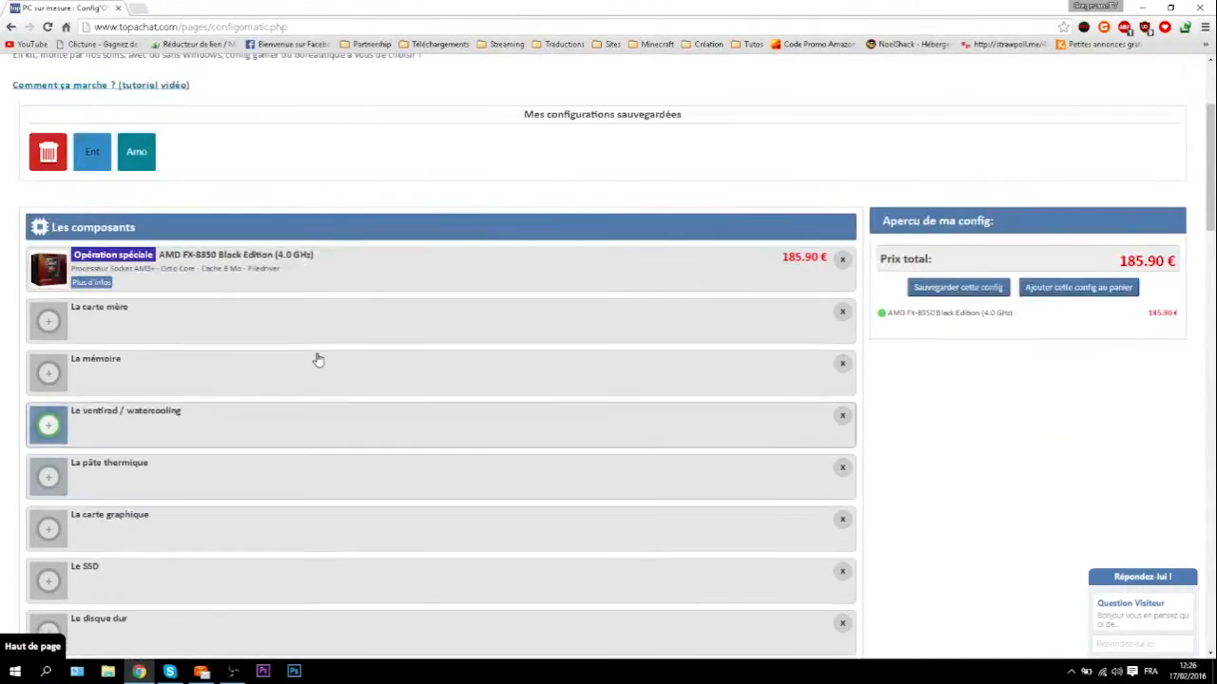
Step: Search the compatible motherboards for "kill" and select the ASRock Fatal1ty 990FX Killer
left_click(258, 333)
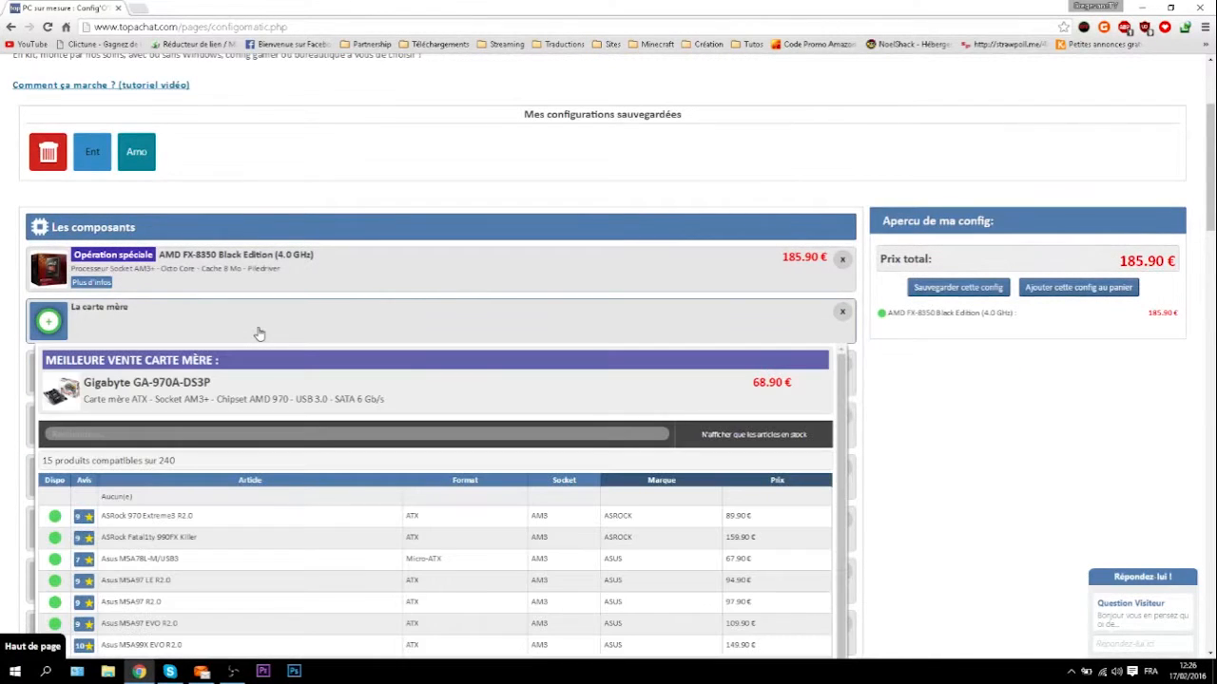
left_click(292, 435)
type("ki")
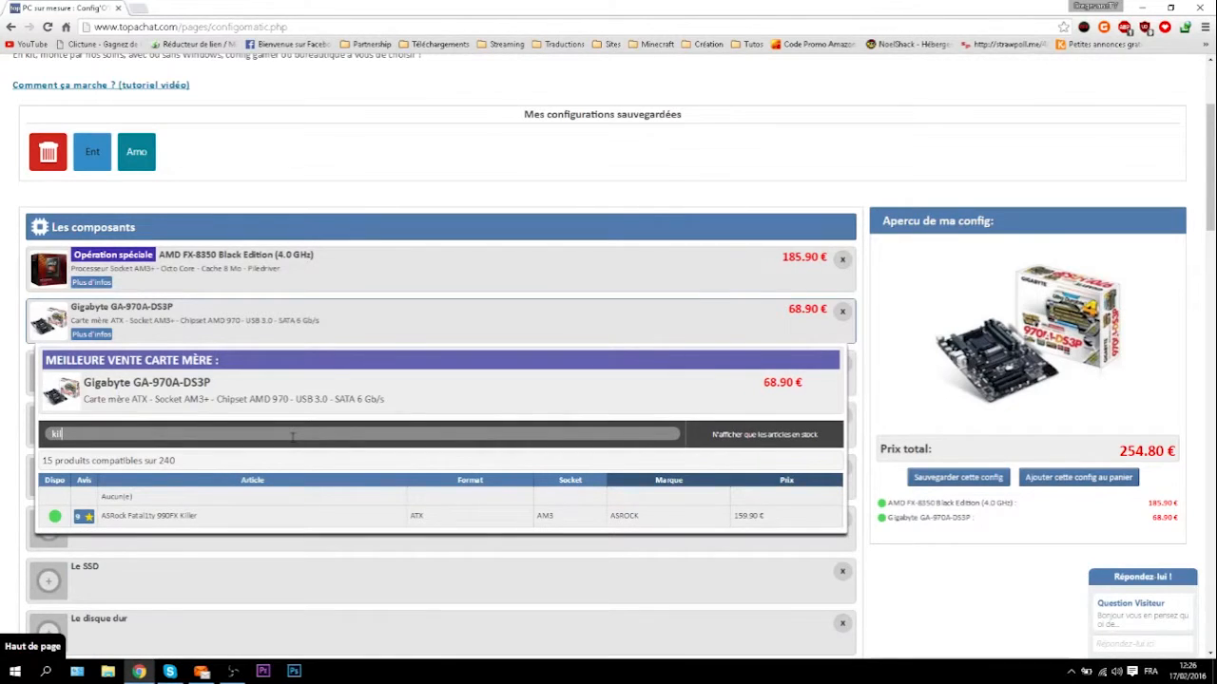
type("l")
left_click(434, 518)
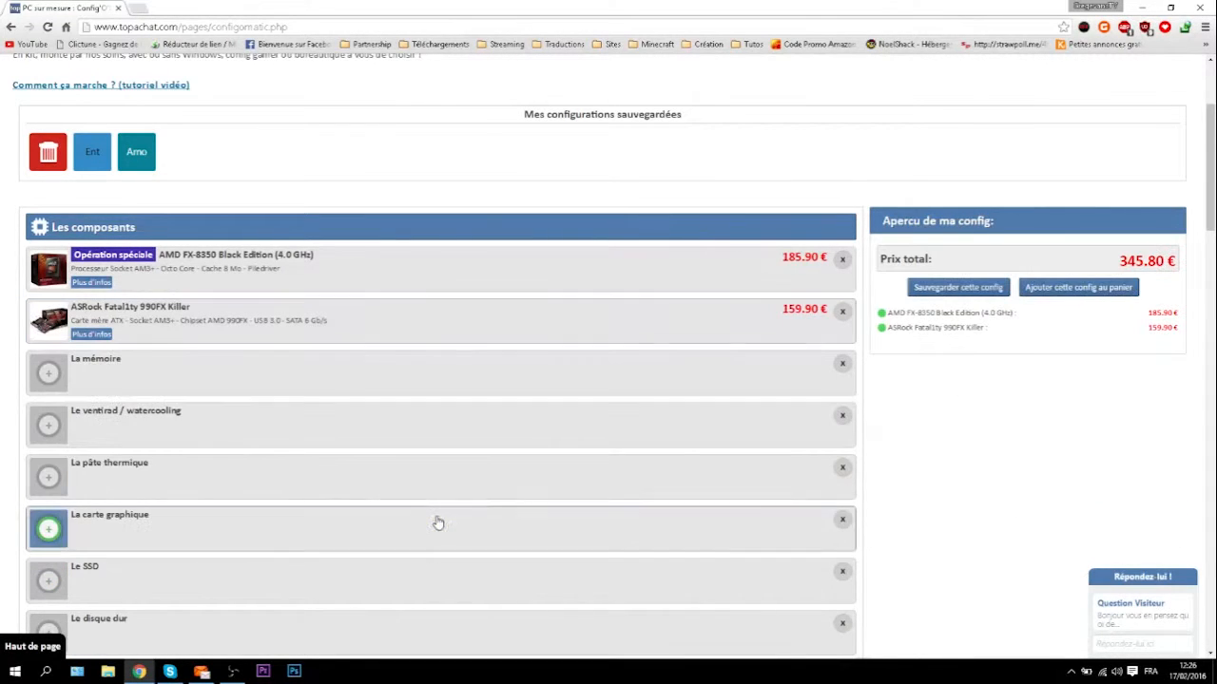
Step: Open the compatible memory kits and look through them sorted by descending size and by ascending and descending frequency
left_click(204, 364)
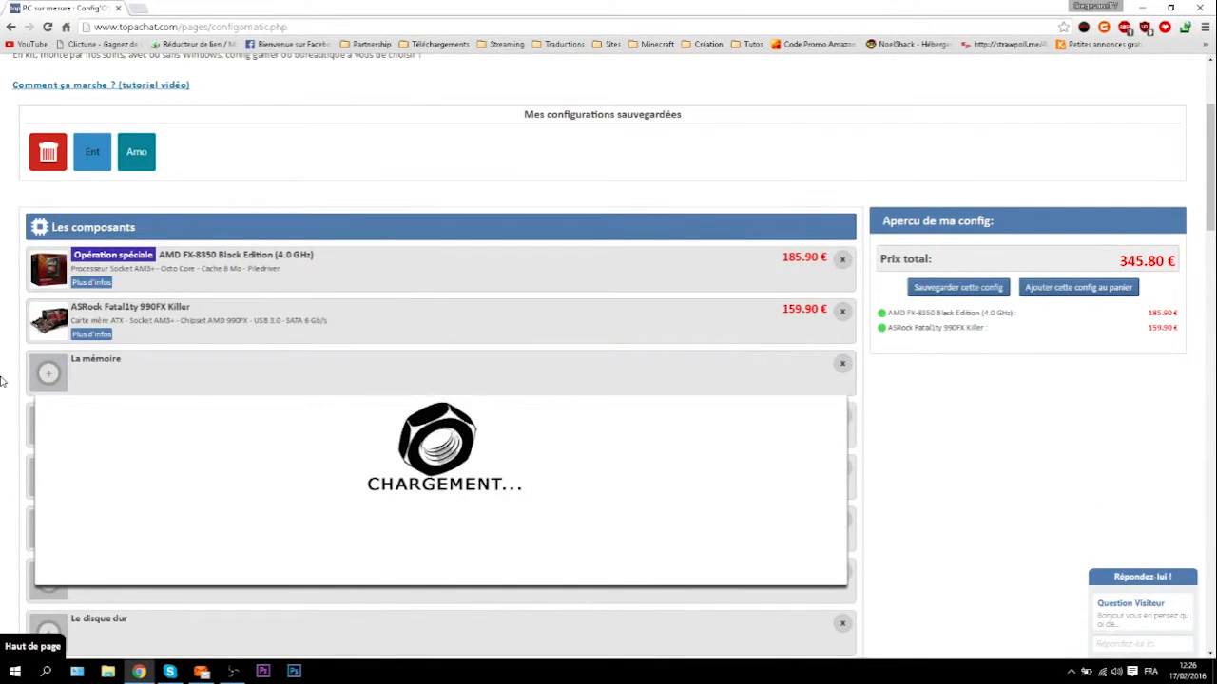
scroll(2, 423, "down", 3)
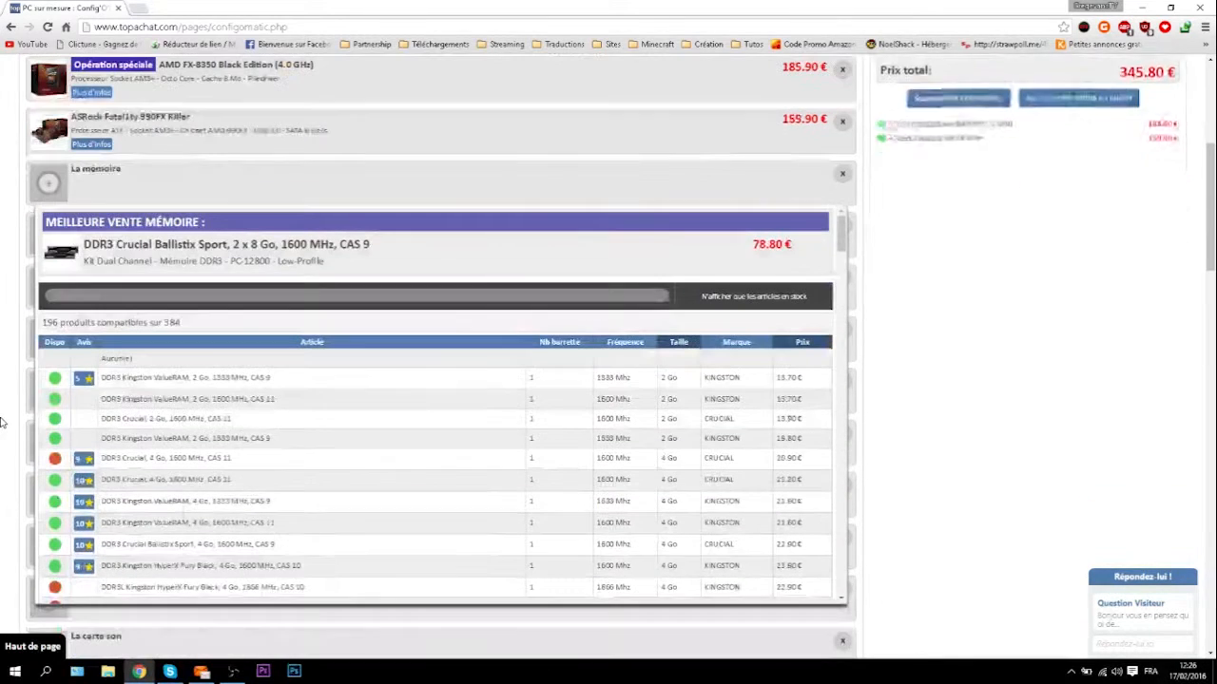
left_click(561, 420)
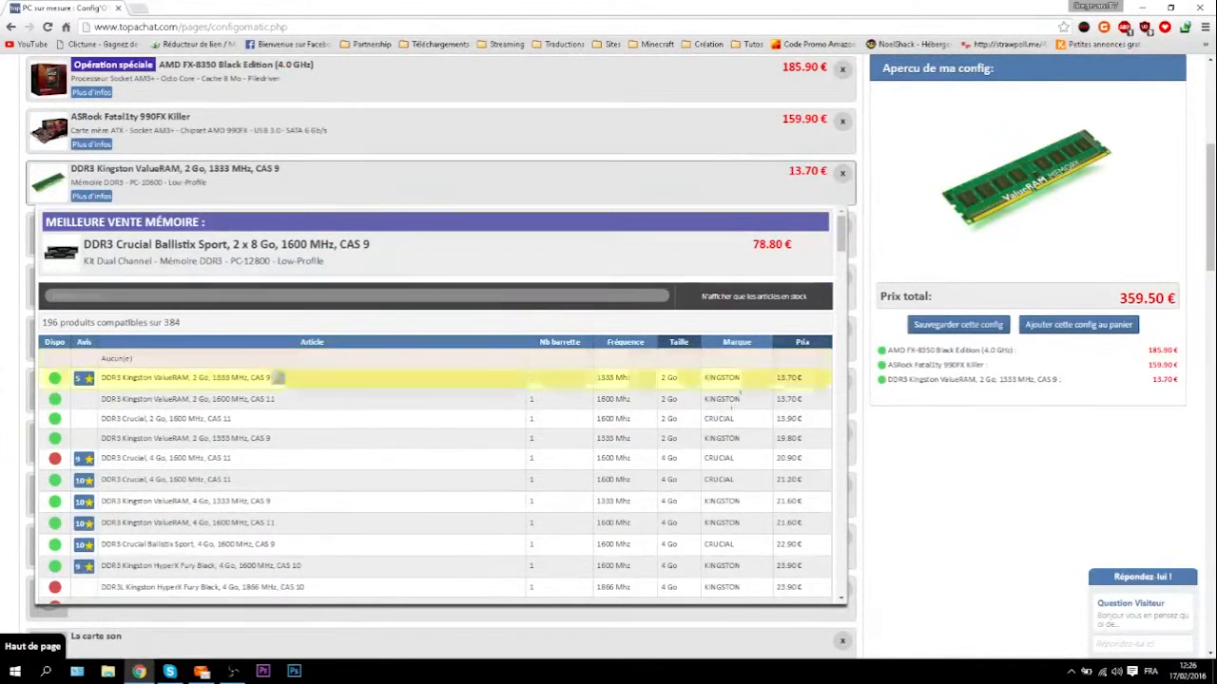
scroll(739, 389, "down", 2)
scroll(728, 405, "up", 4)
left_click(679, 406)
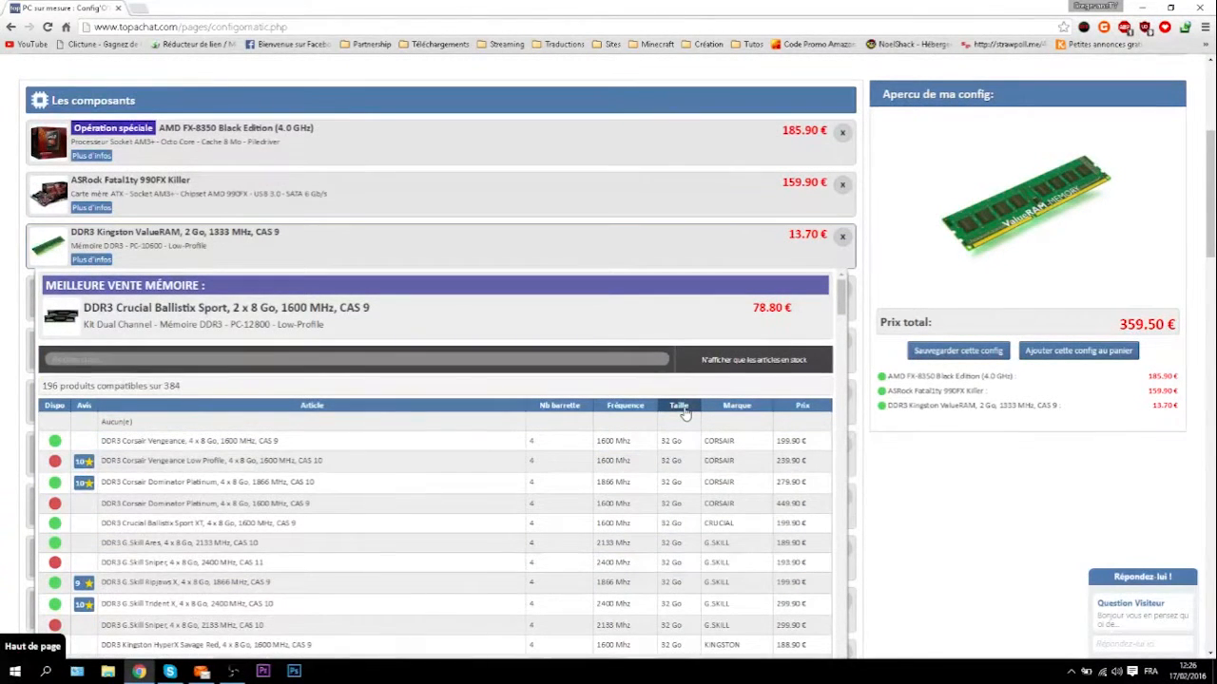
left_click(629, 407)
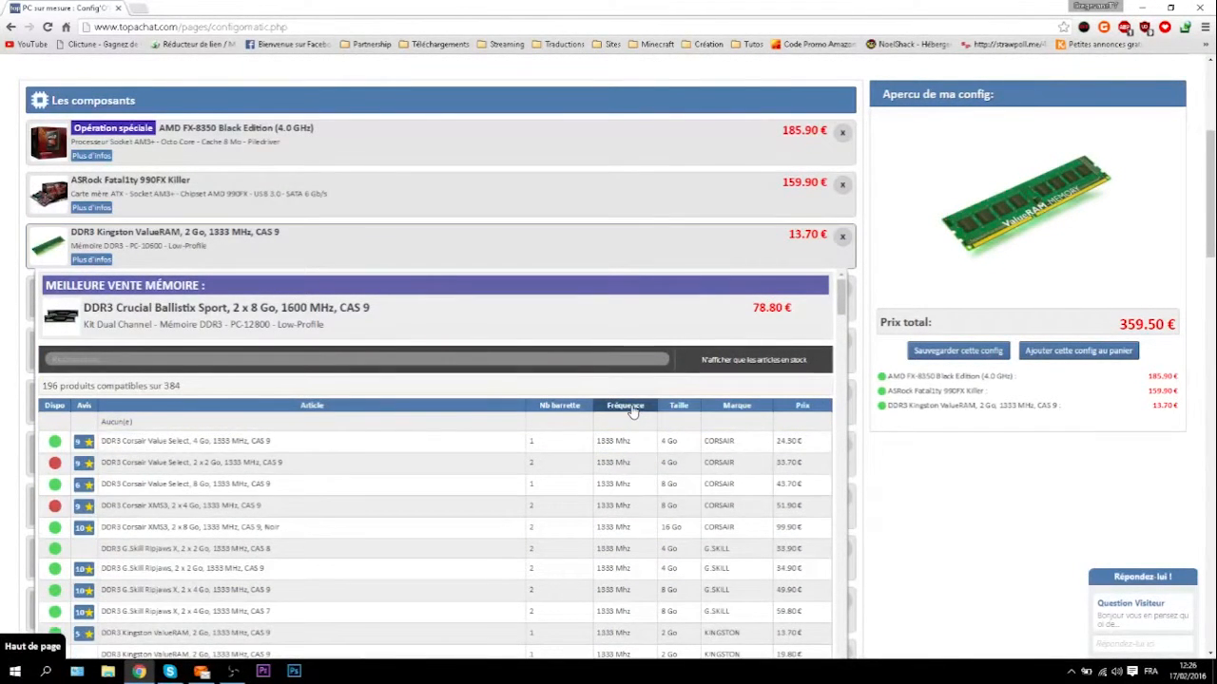
left_click(631, 409)
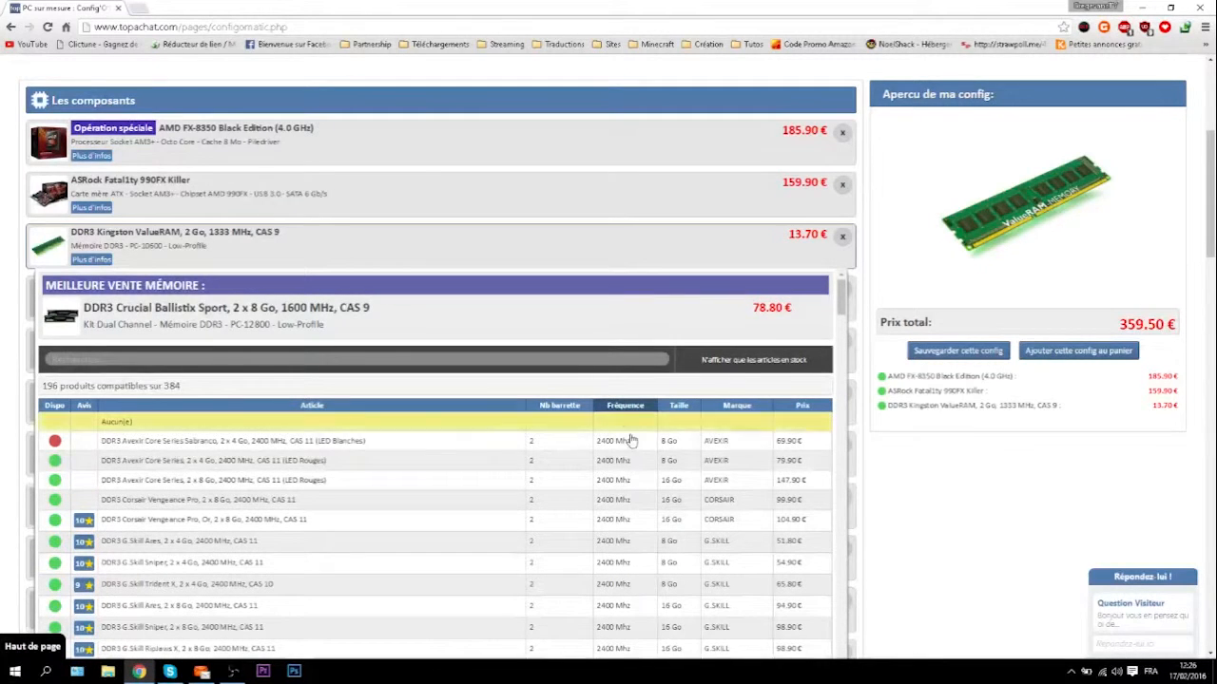
left_click(582, 463)
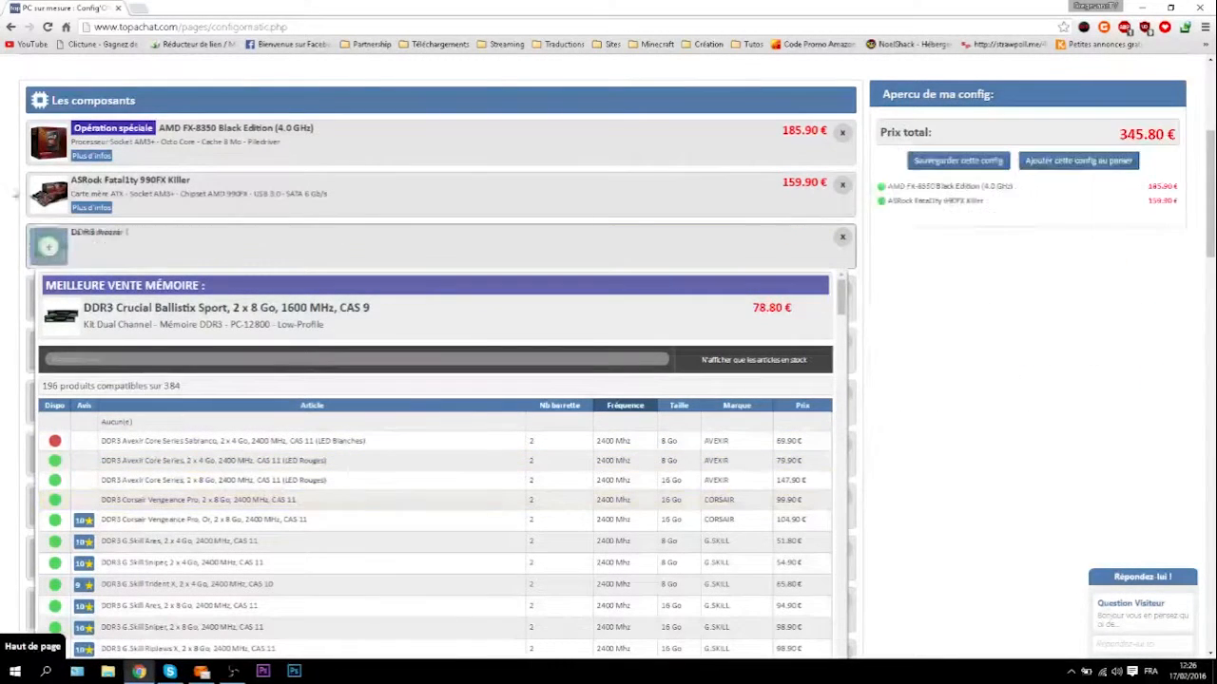
scroll(6, 423, "down", 1)
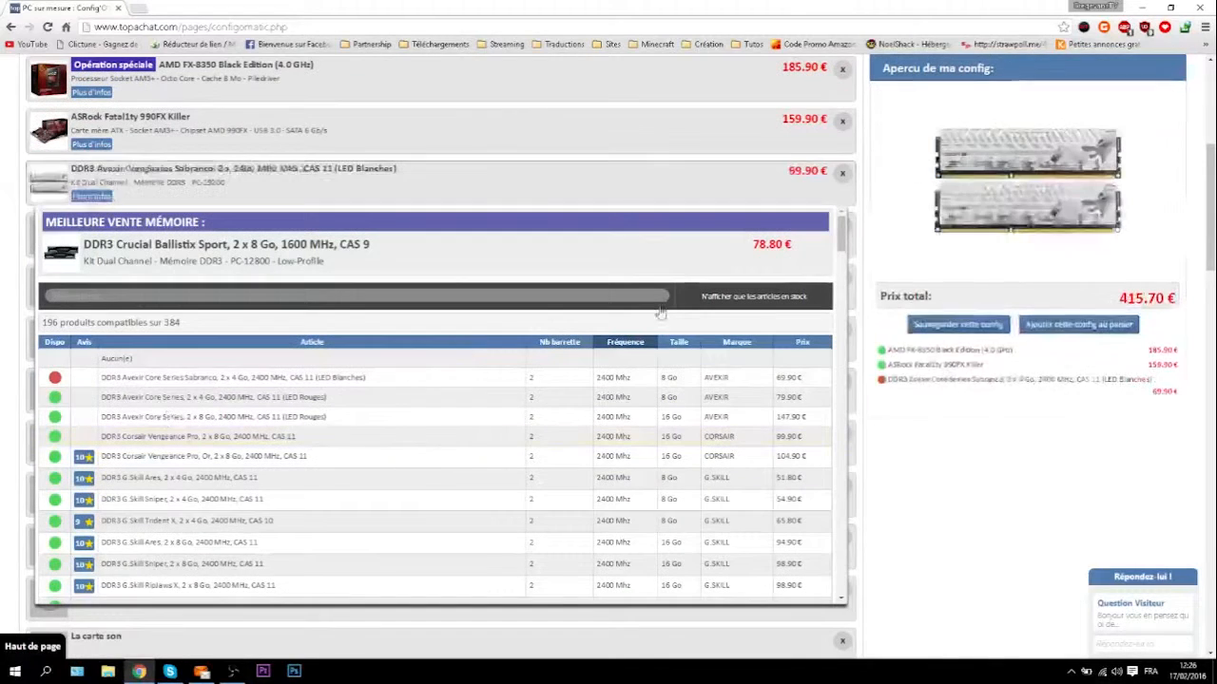
Step: Sort the memory kits by ascending price and select the DDR3 G.Skill Ripjaws X, 2 x 8 Go, 1600 MHz, CAS 10
left_click(784, 344)
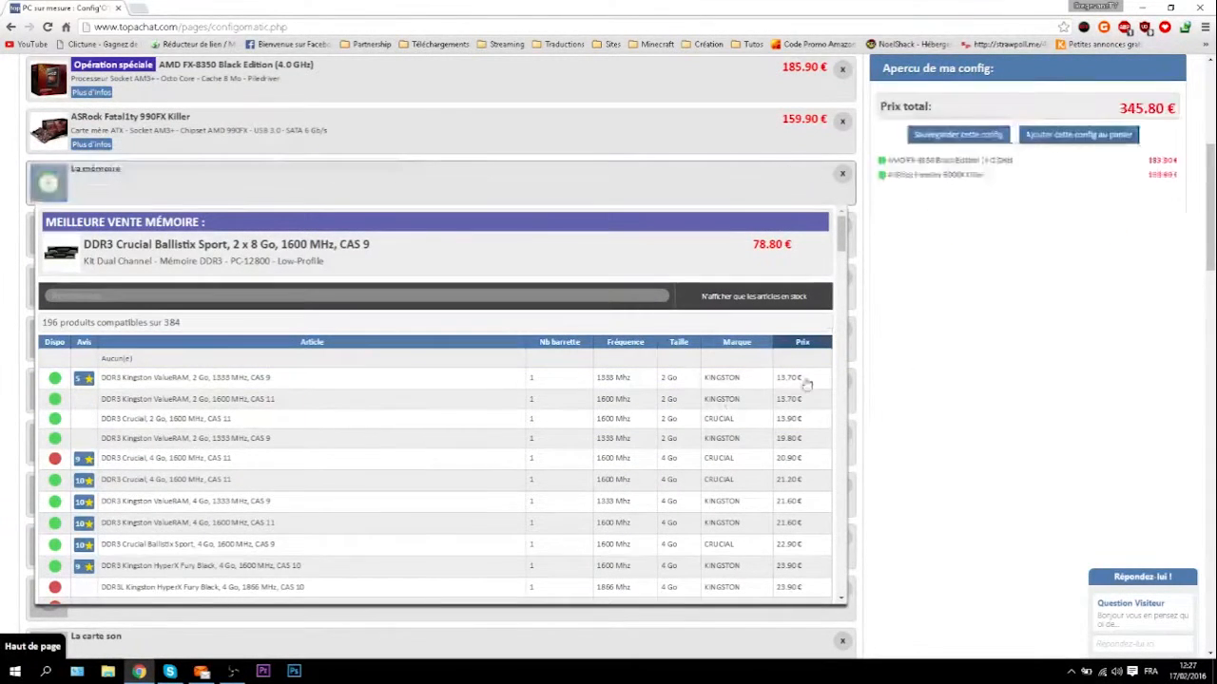
scroll(697, 400, "down", 5)
scroll(696, 409, "down", 6)
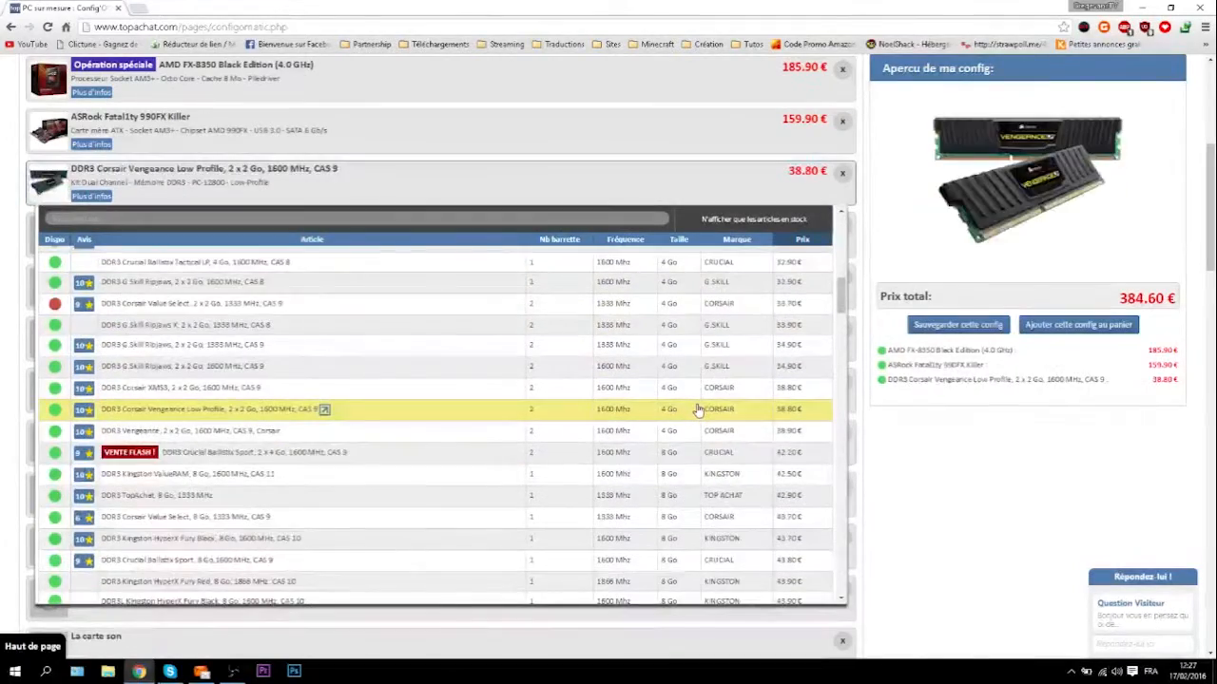
scroll(697, 410, "down", 6)
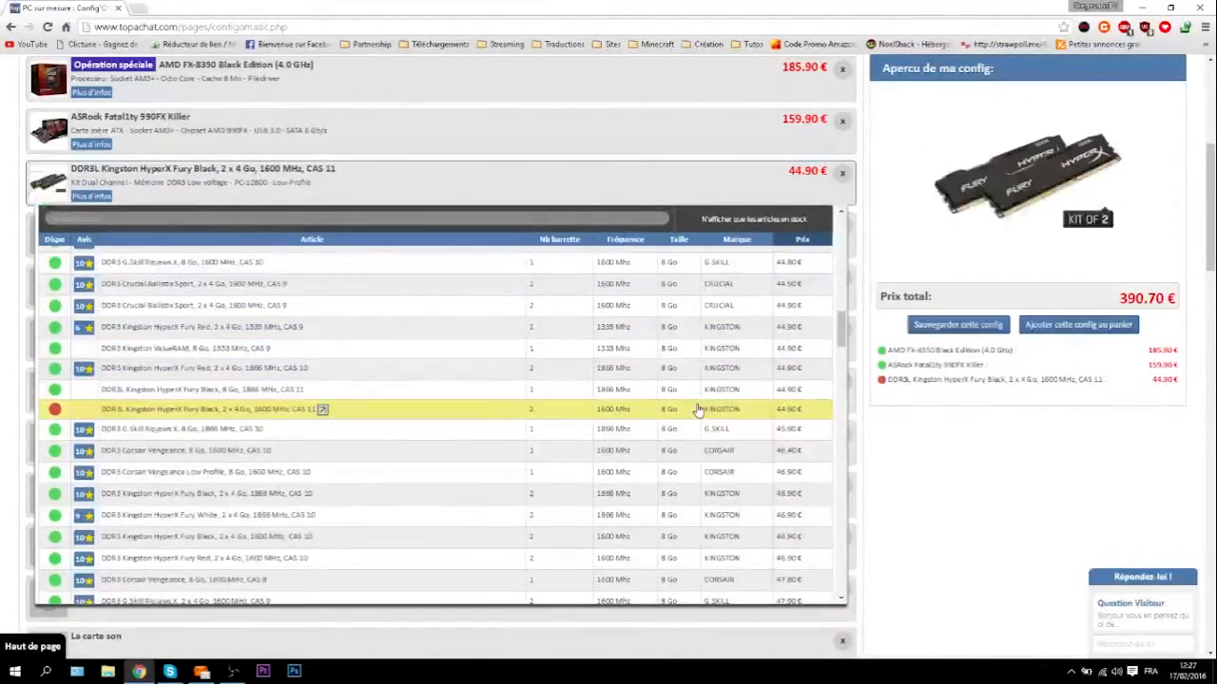
scroll(696, 408, "down", 6)
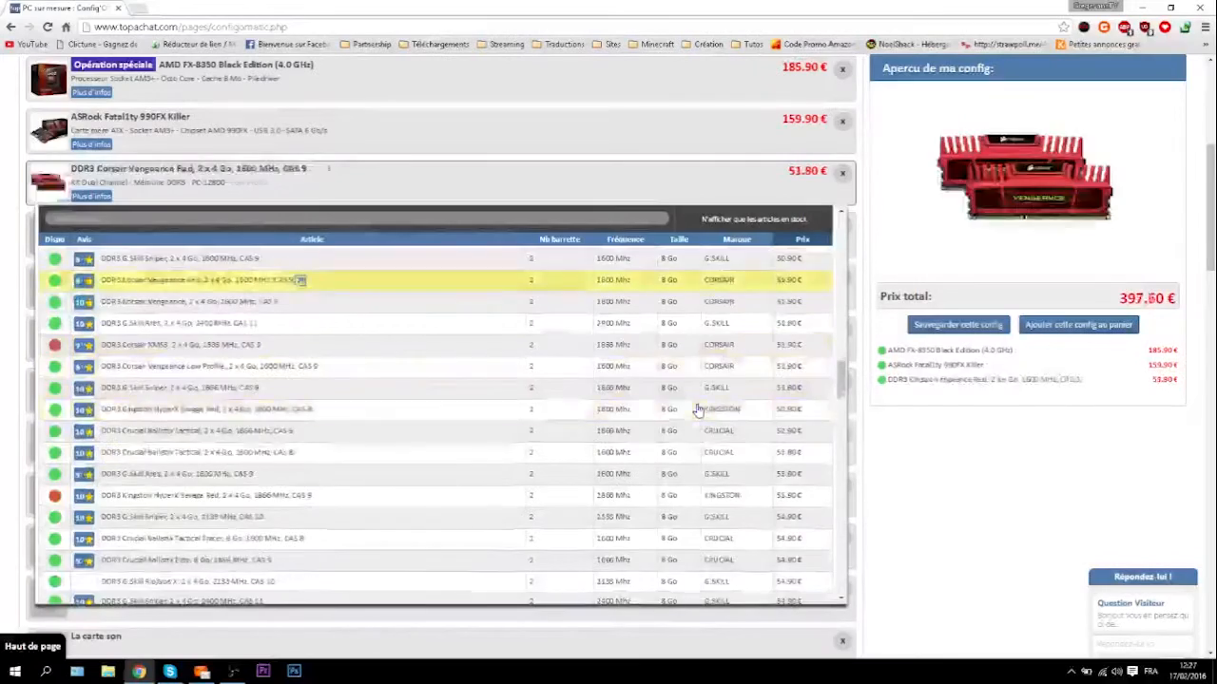
scroll(697, 409, "down", 6)
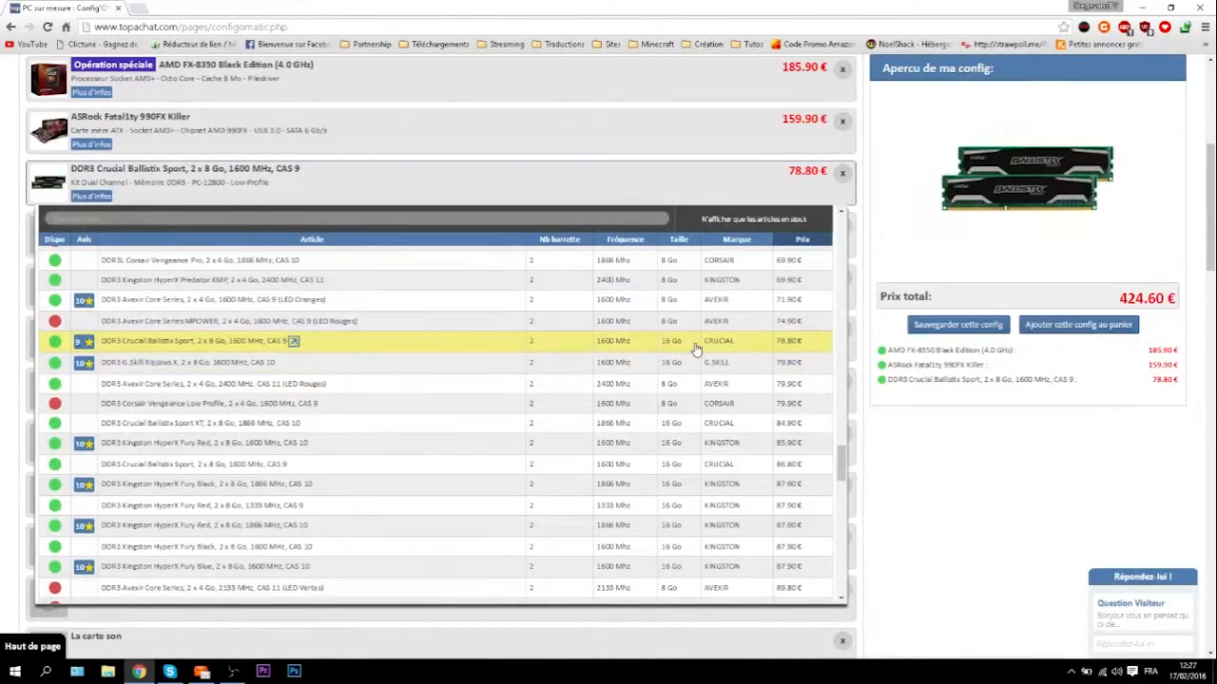
left_click(357, 369)
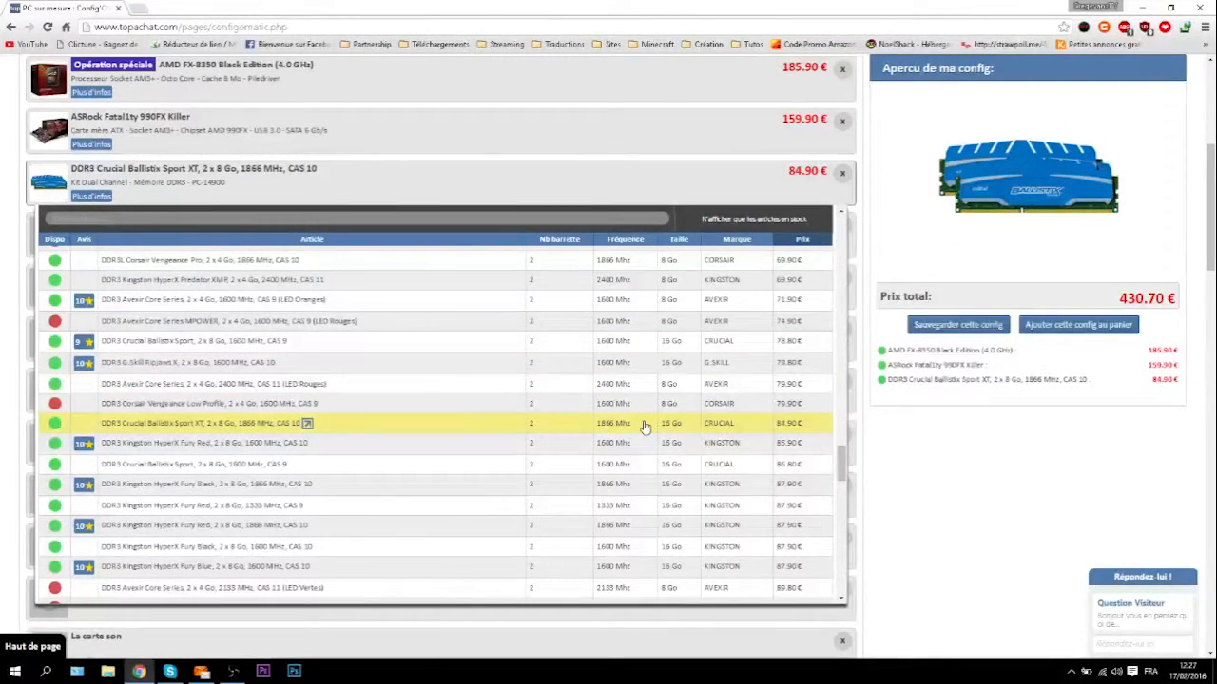
left_click(627, 362)
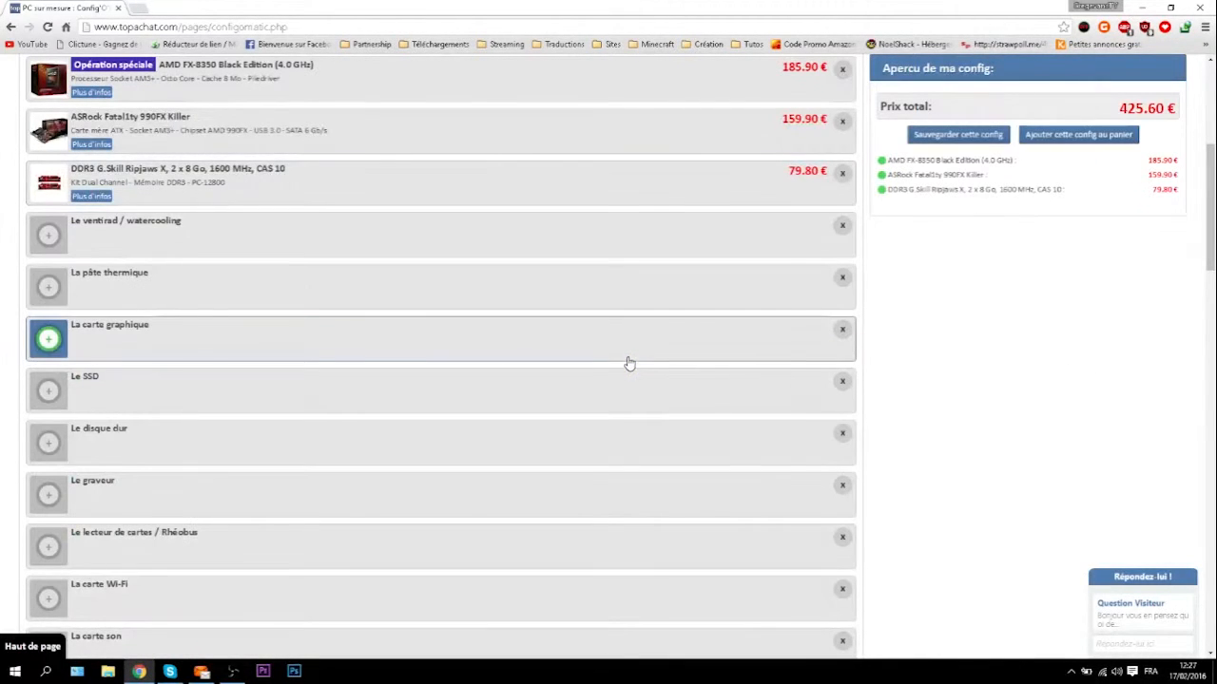
Step: Open the compatible CPU coolers, sort them by ascending price, look through the models and leave the list without choosing one
left_click(252, 237)
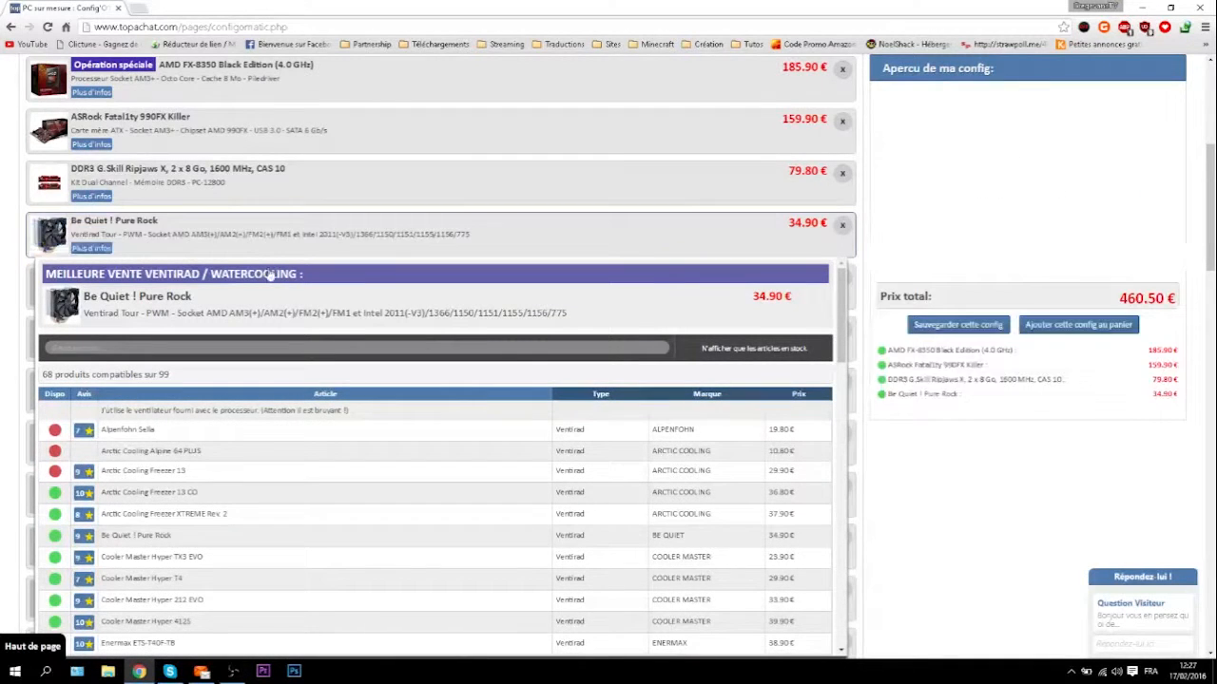
left_click(666, 450)
left_click(684, 366)
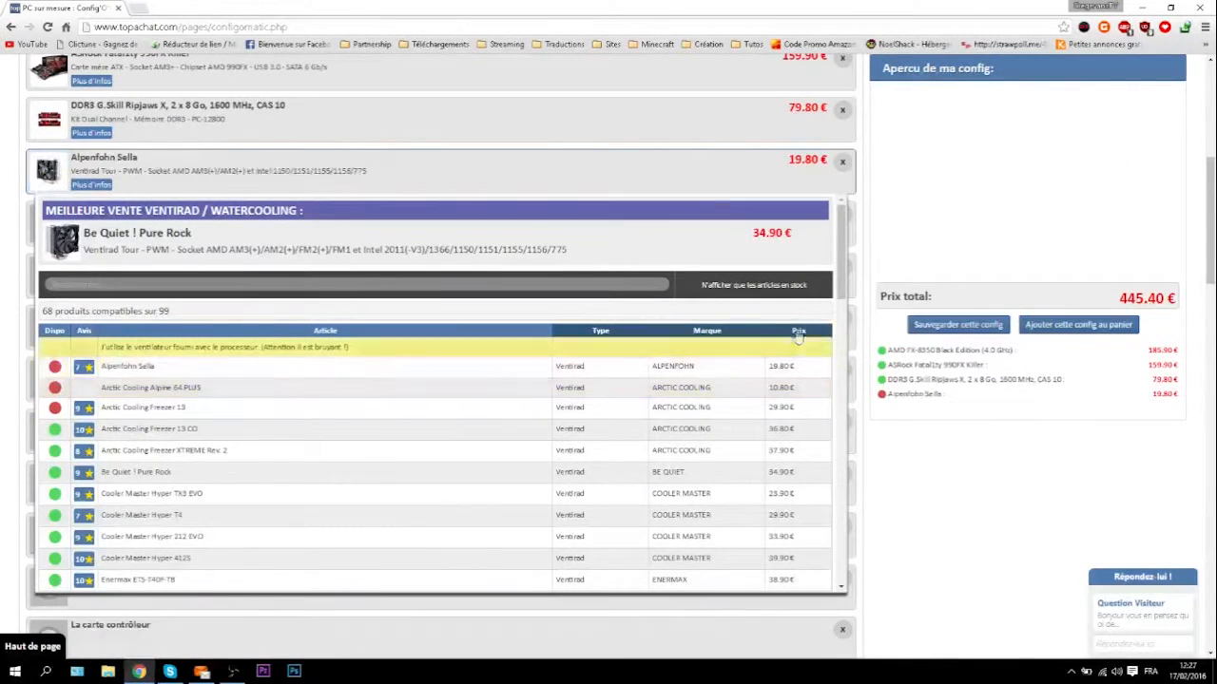
left_click(794, 330)
left_click(152, 429)
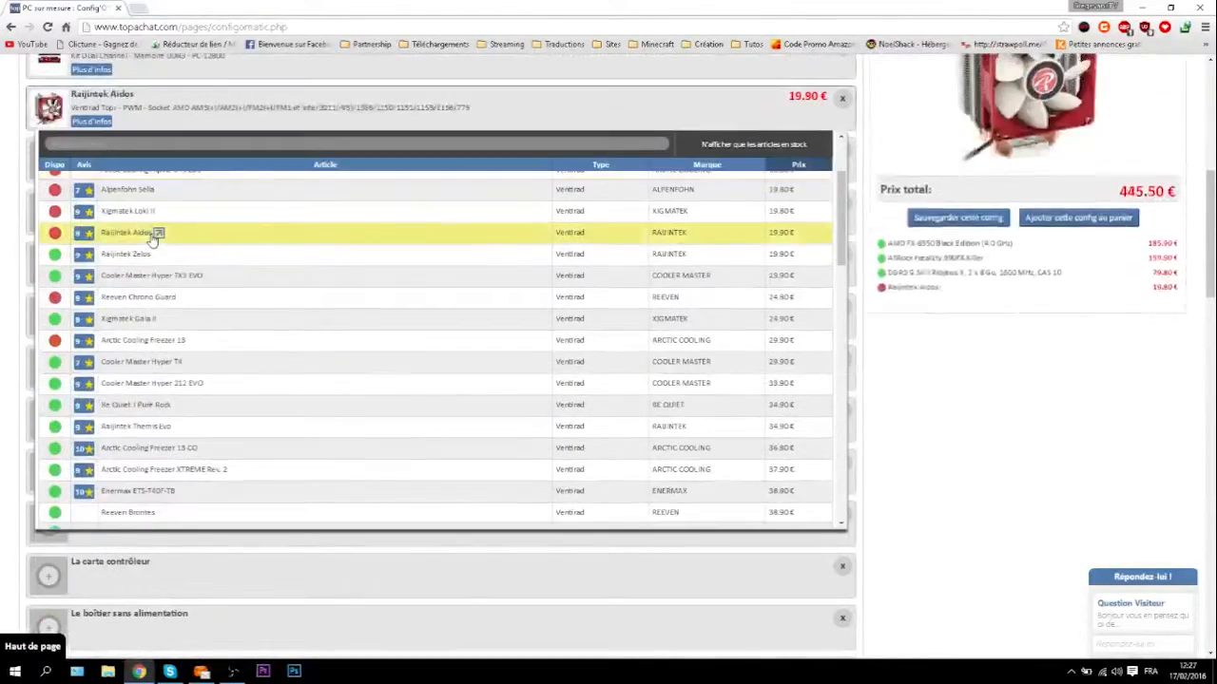
left_click(143, 210)
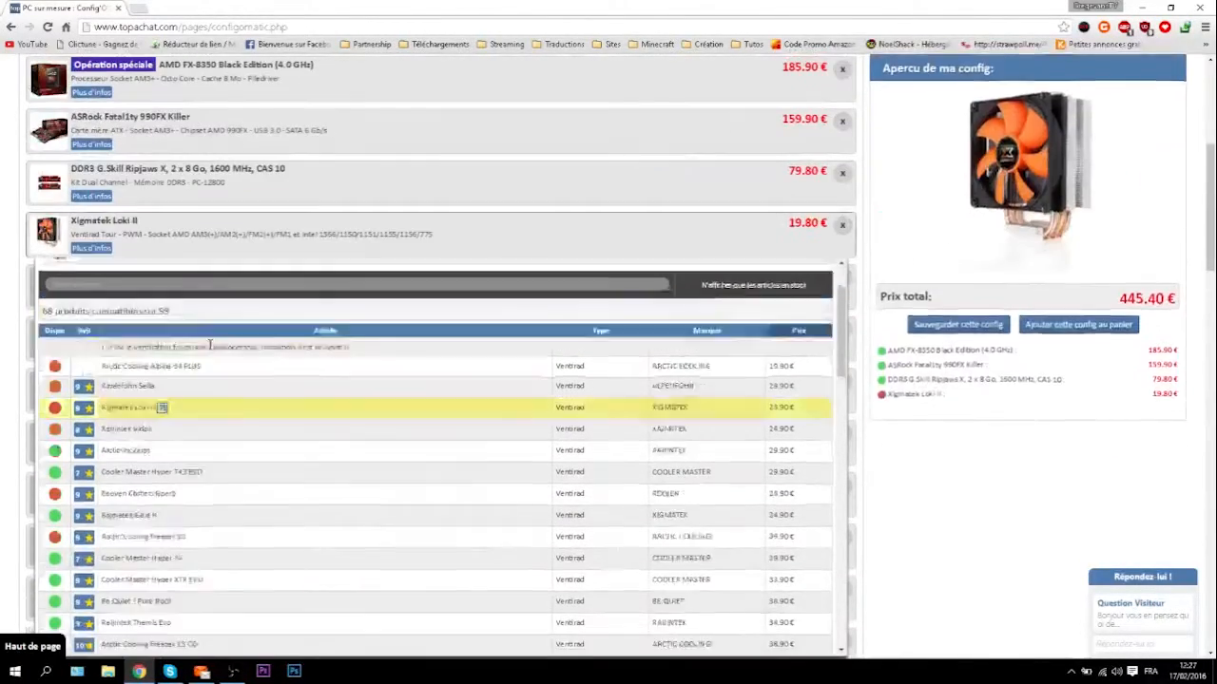
scroll(210, 344, "up", 3)
left_click(190, 355)
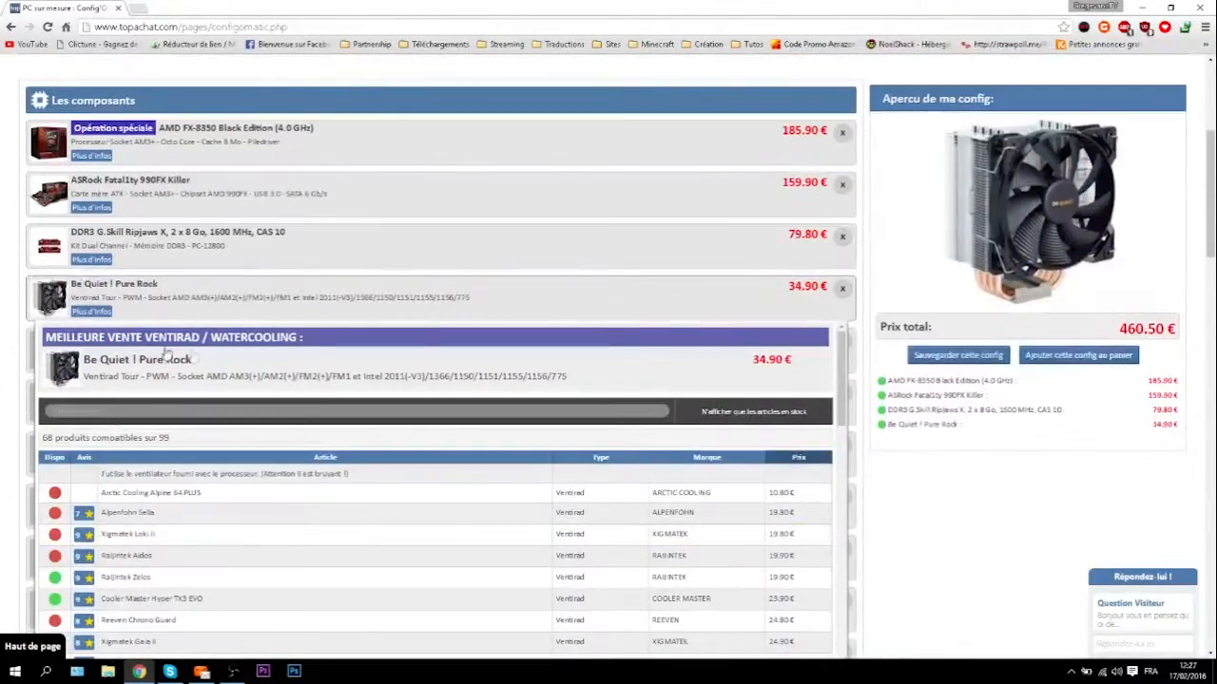
left_click(842, 282)
scroll(3, 369, "down", 2)
left_click(6, 369)
scroll(38, 368, "down", 3)
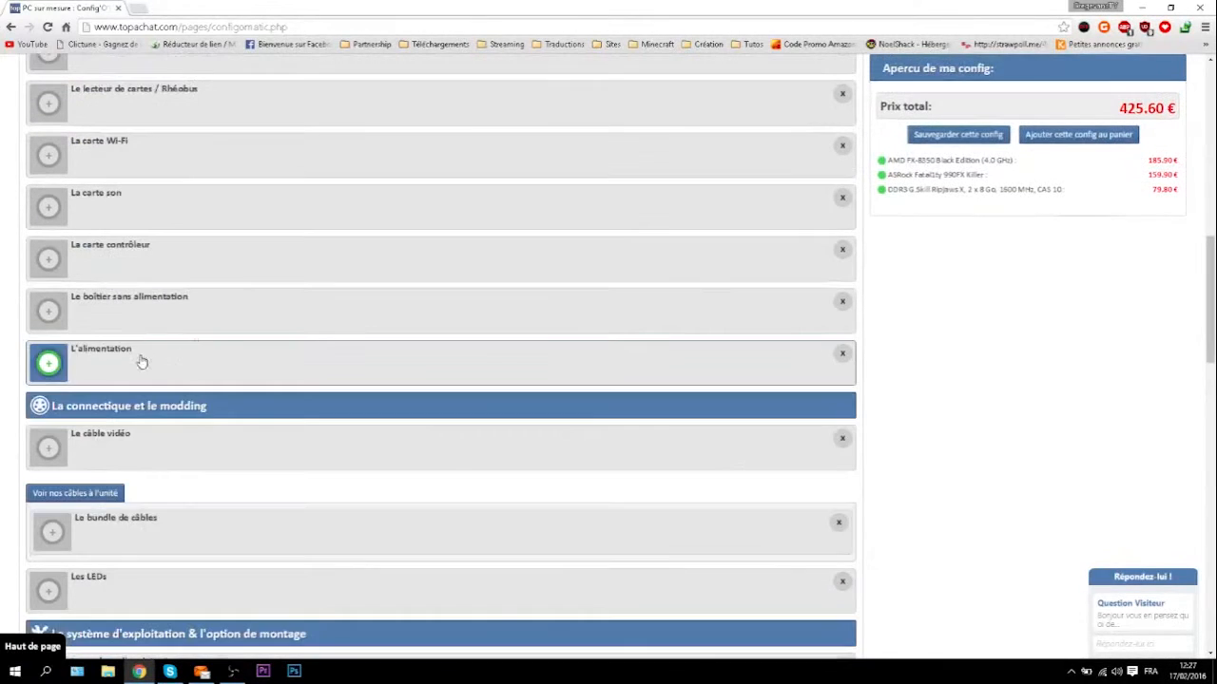
Step: Open the cases without power supply and select the Aerocool V2X Orange Edition, Noir/Orange
left_click(218, 331)
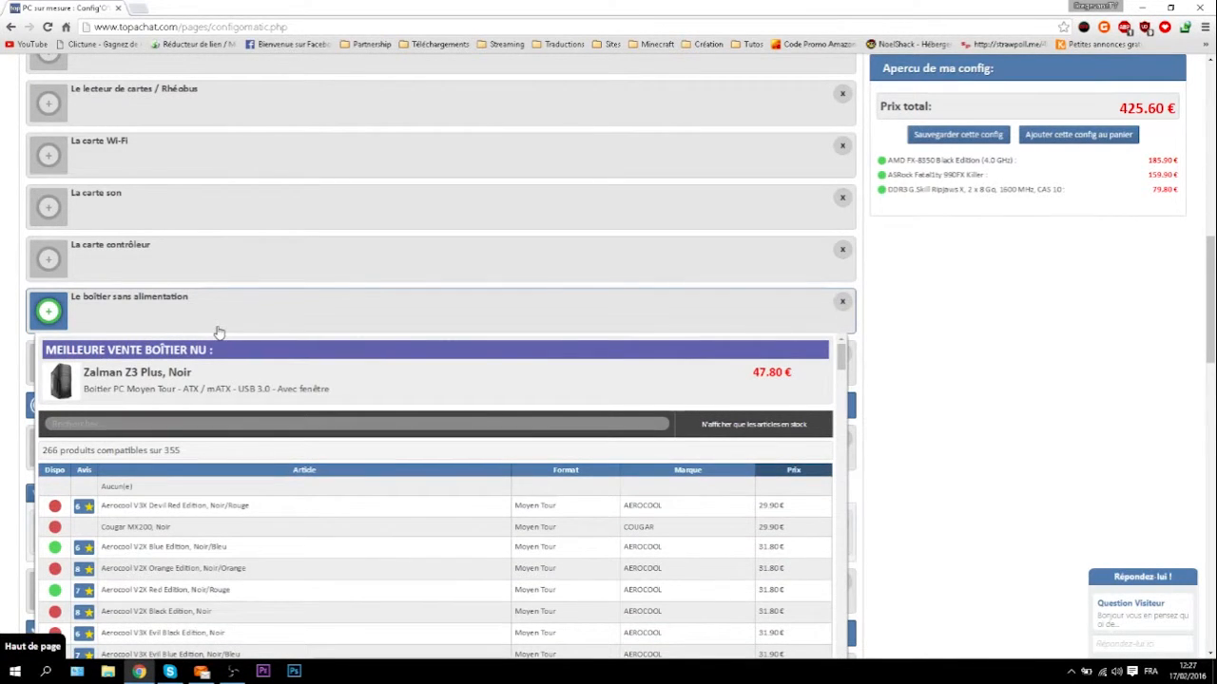
left_click(264, 348)
left_click(778, 475)
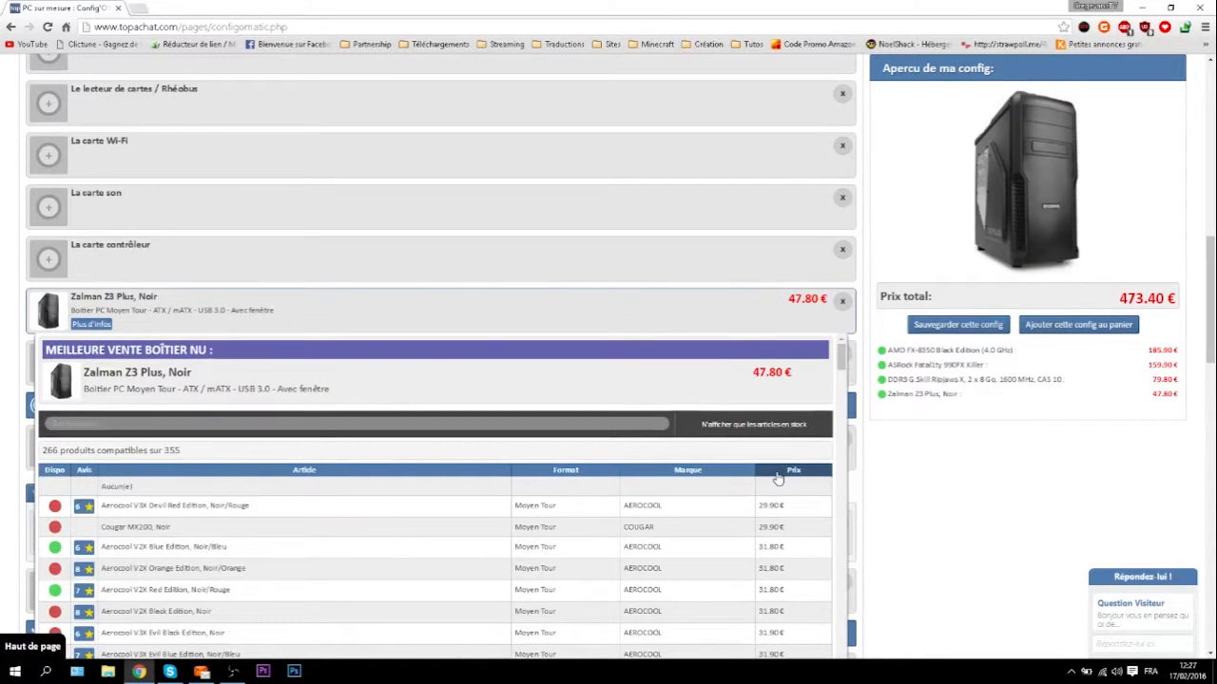
left_click(211, 579)
scroll(5, 494, "down", 2)
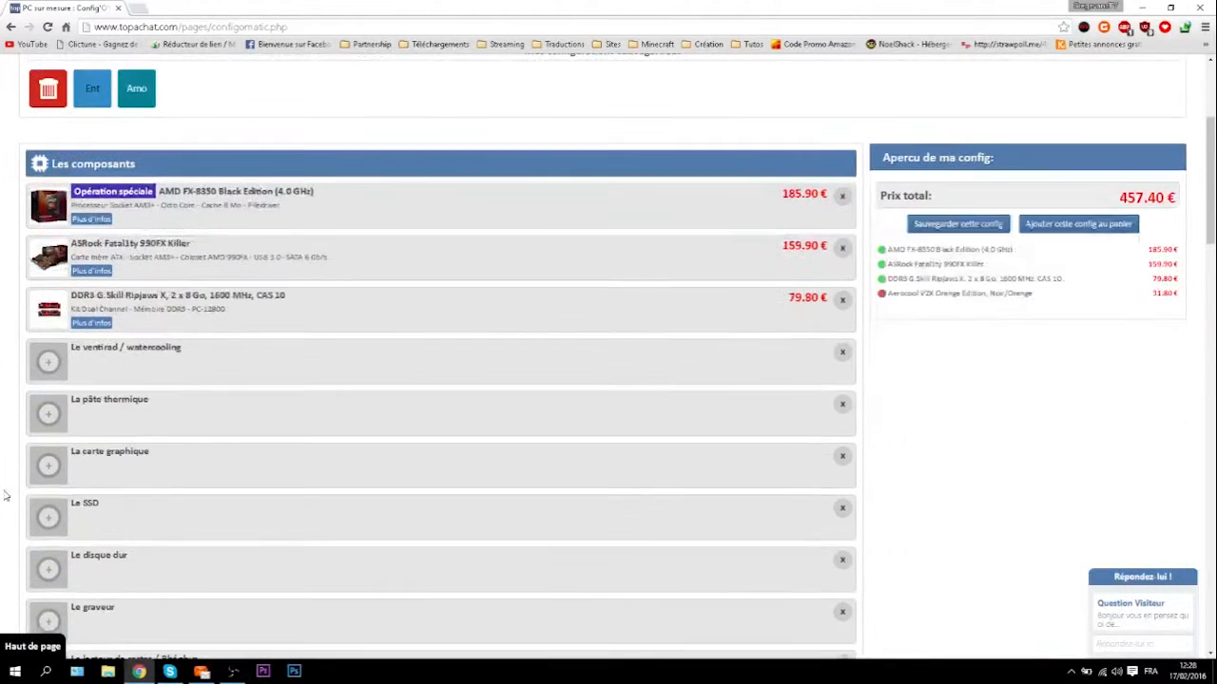
Step: Open the CPU coolers compatible with the Aerocool V2X case, sort them by ascending price and look through the models without choosing one
left_click(203, 370)
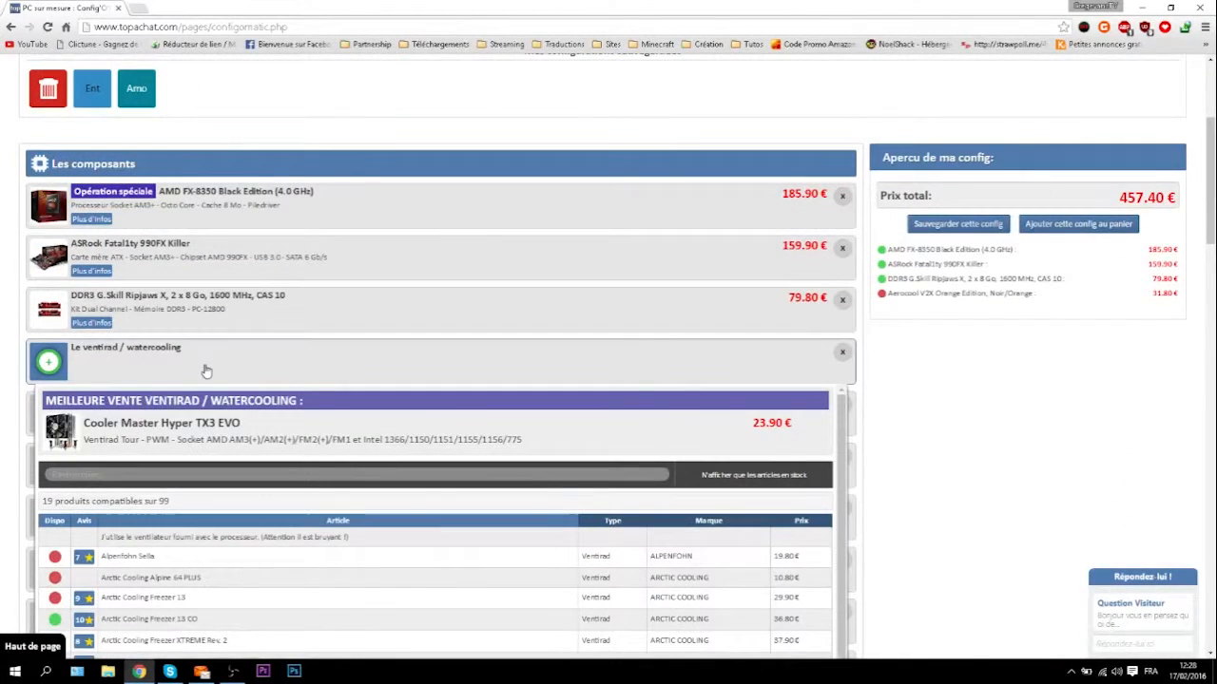
scroll(206, 371, "down", 1)
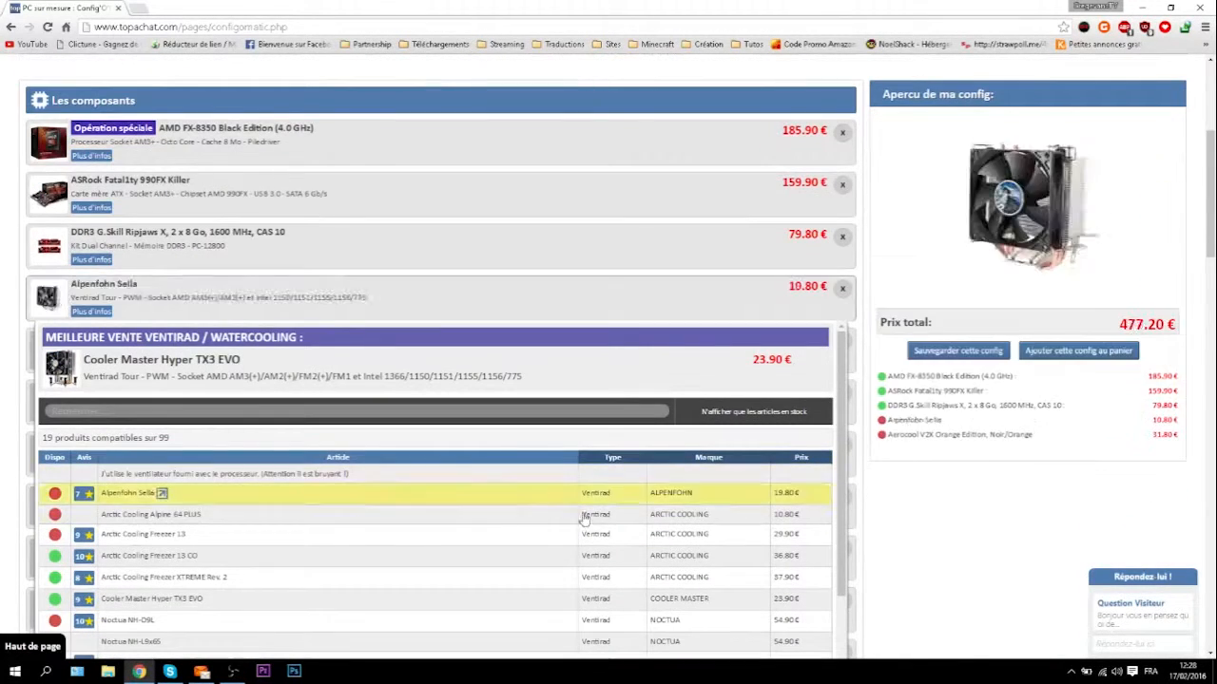
left_click(801, 458)
left_click(532, 575)
left_click(345, 497)
left_click(345, 497)
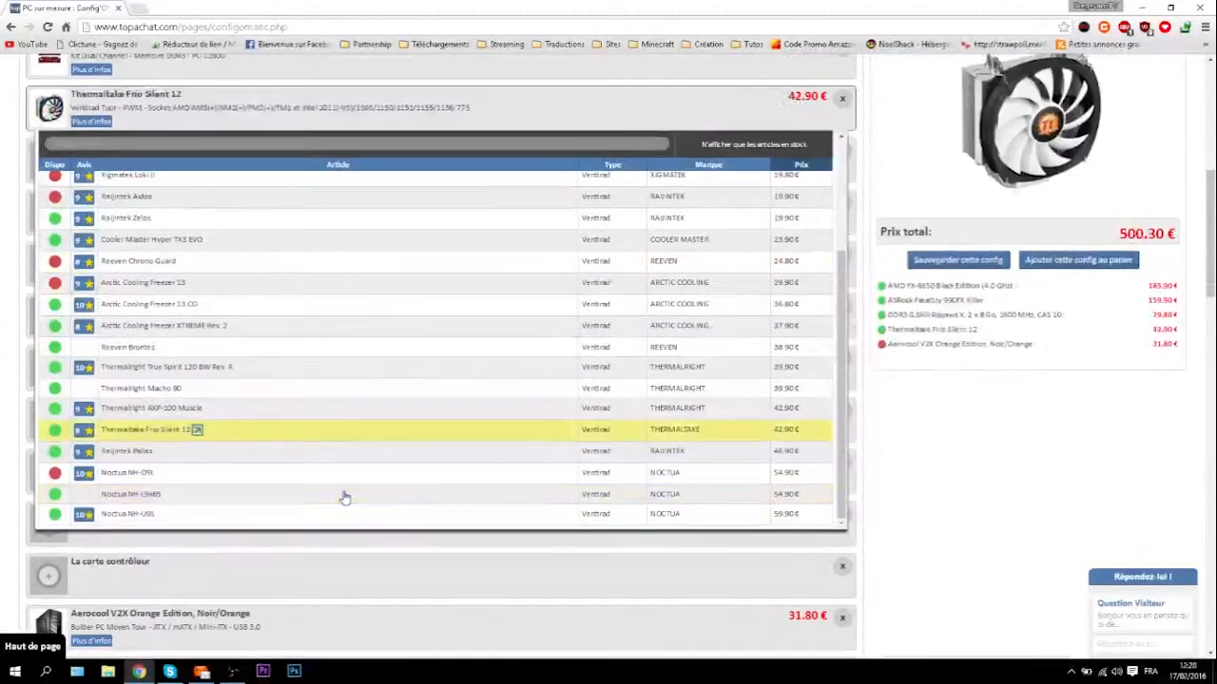
left_click(345, 497)
left_click(345, 497)
left_click(728, 491)
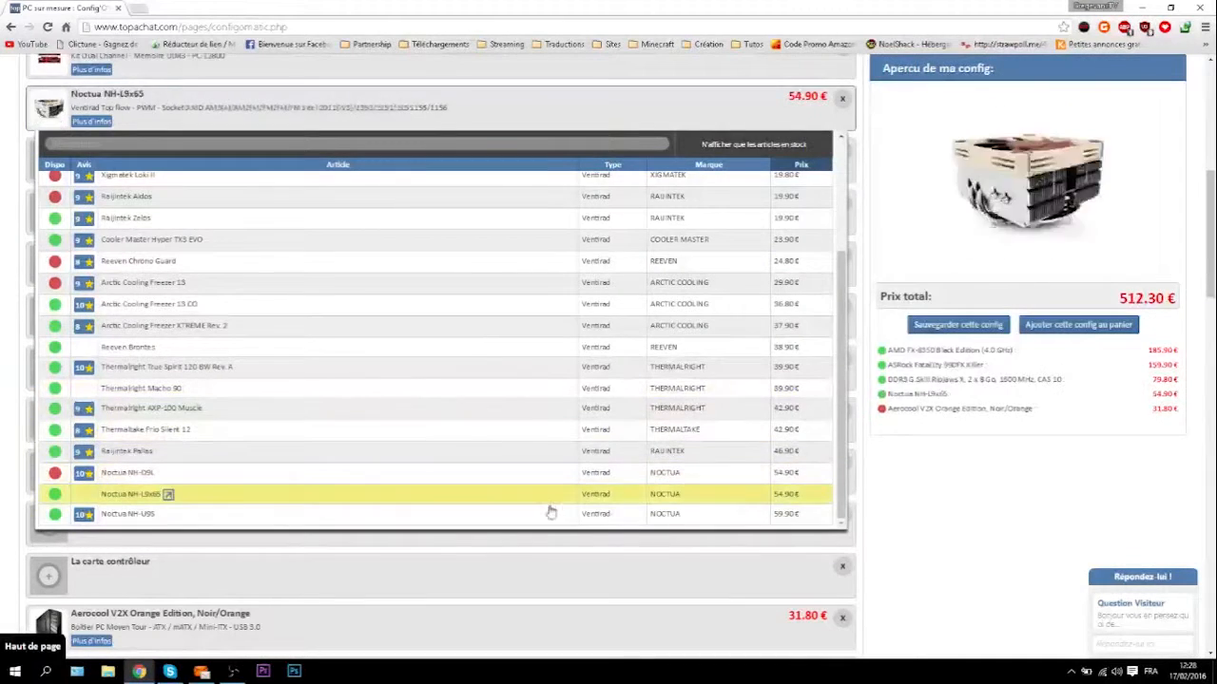
left_click(728, 491)
Step: Reopen the compatible cases and replace the Aerocool V2X with the Enermax Skalene
left_click(328, 562)
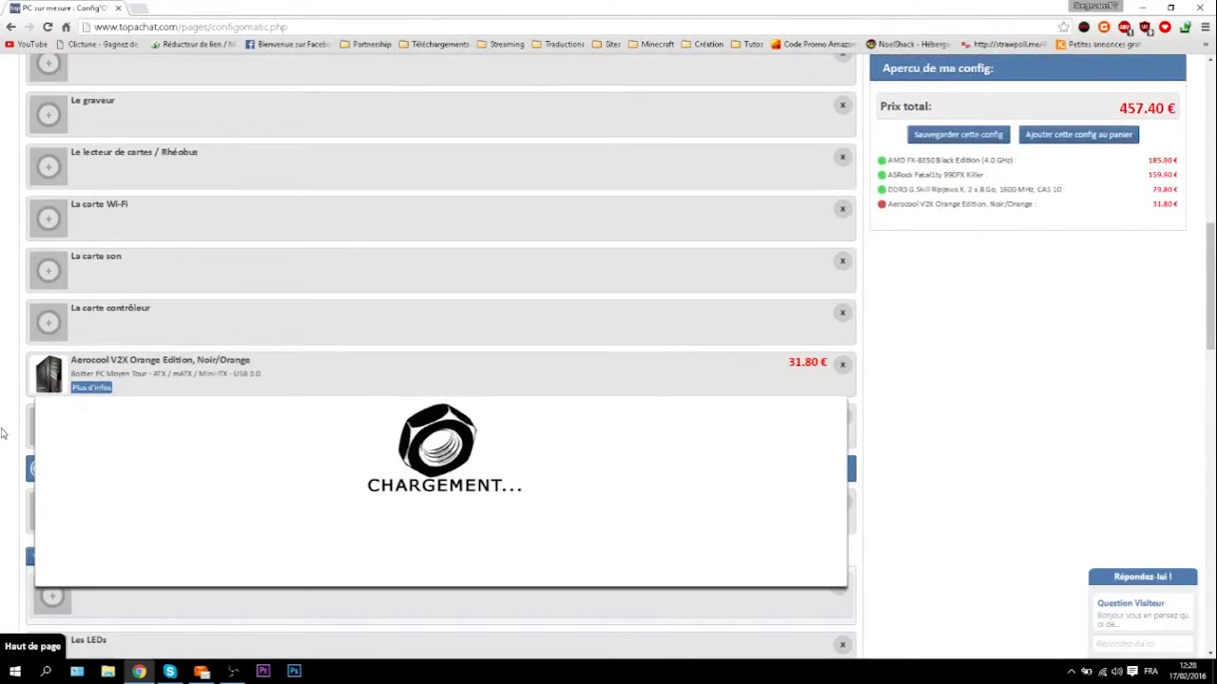
scroll(285, 428, "down", 4)
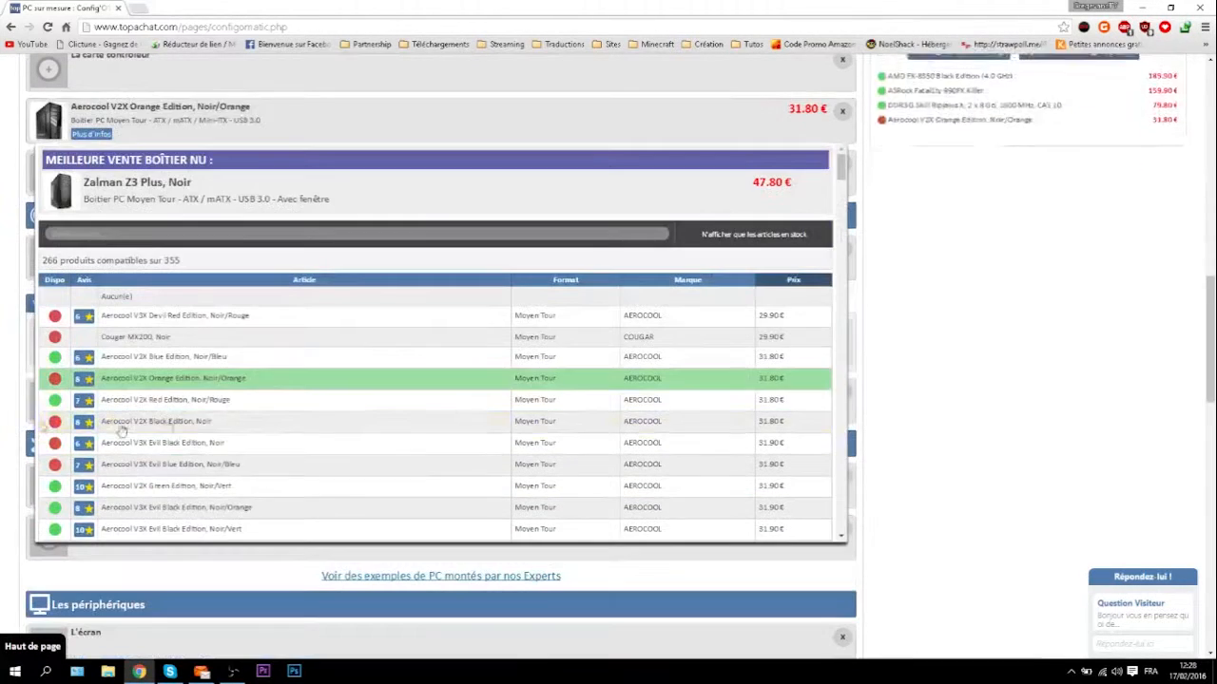
left_click(487, 395)
left_click(486, 390)
scroll(487, 395, "down", 3)
left_click(487, 395)
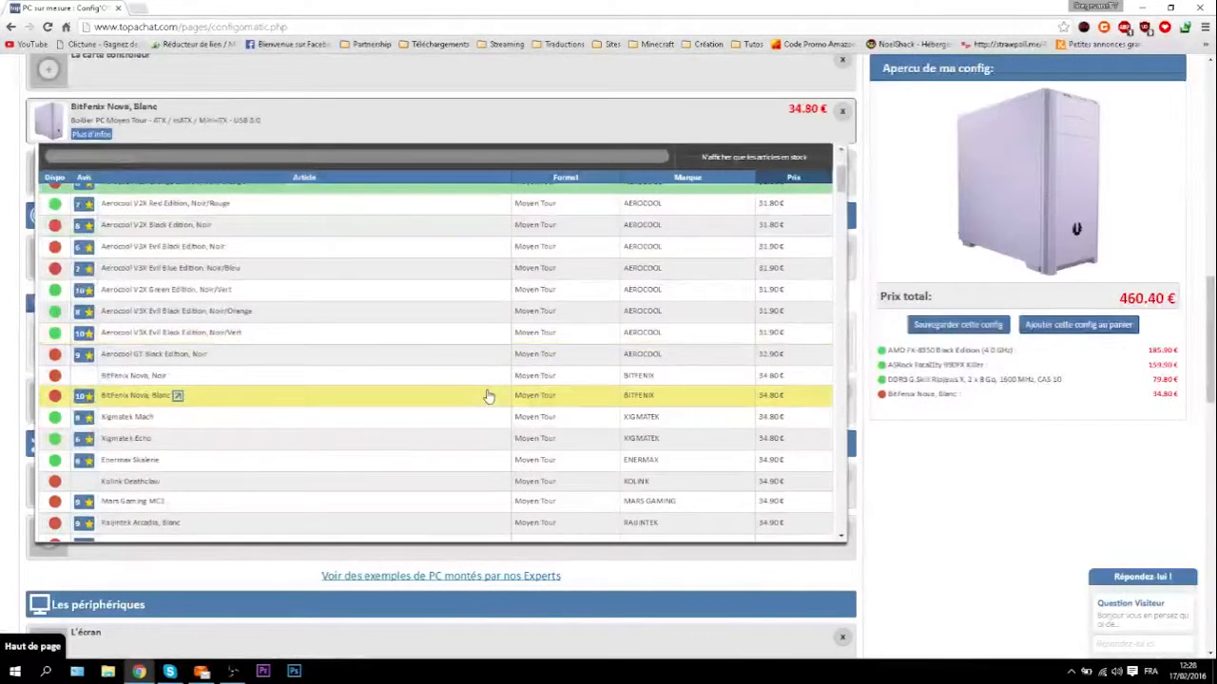
left_click(436, 466)
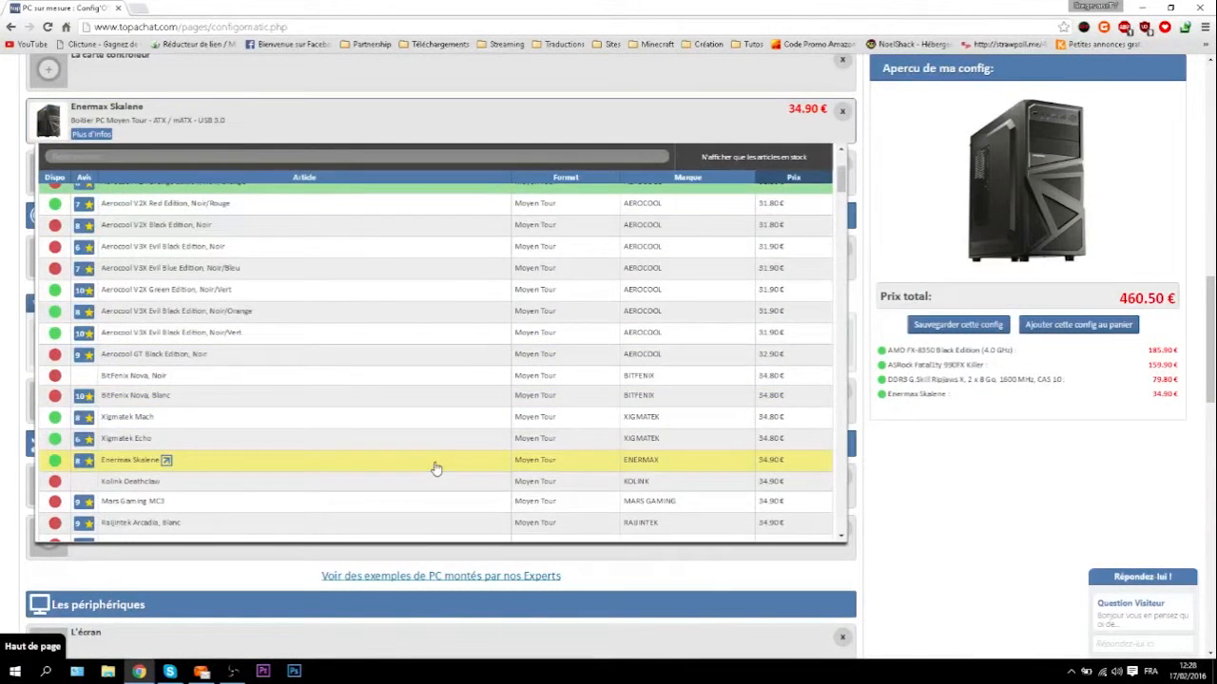
Step: Open the CPU coolers compatible with the Enermax Skalene case, sort them by ascending price and compare the models
scroll(5, 413, "up", 3)
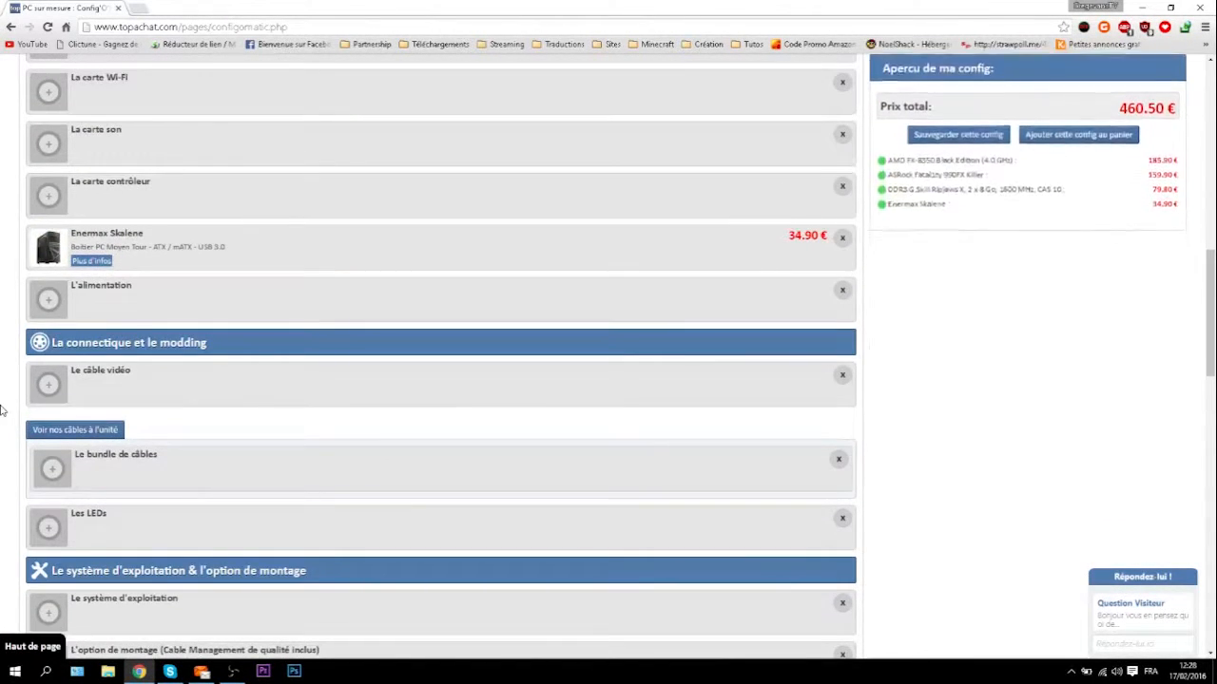
scroll(2, 409, "up", 5)
scroll(3, 409, "down", 2)
scroll(3, 410, "up", 1)
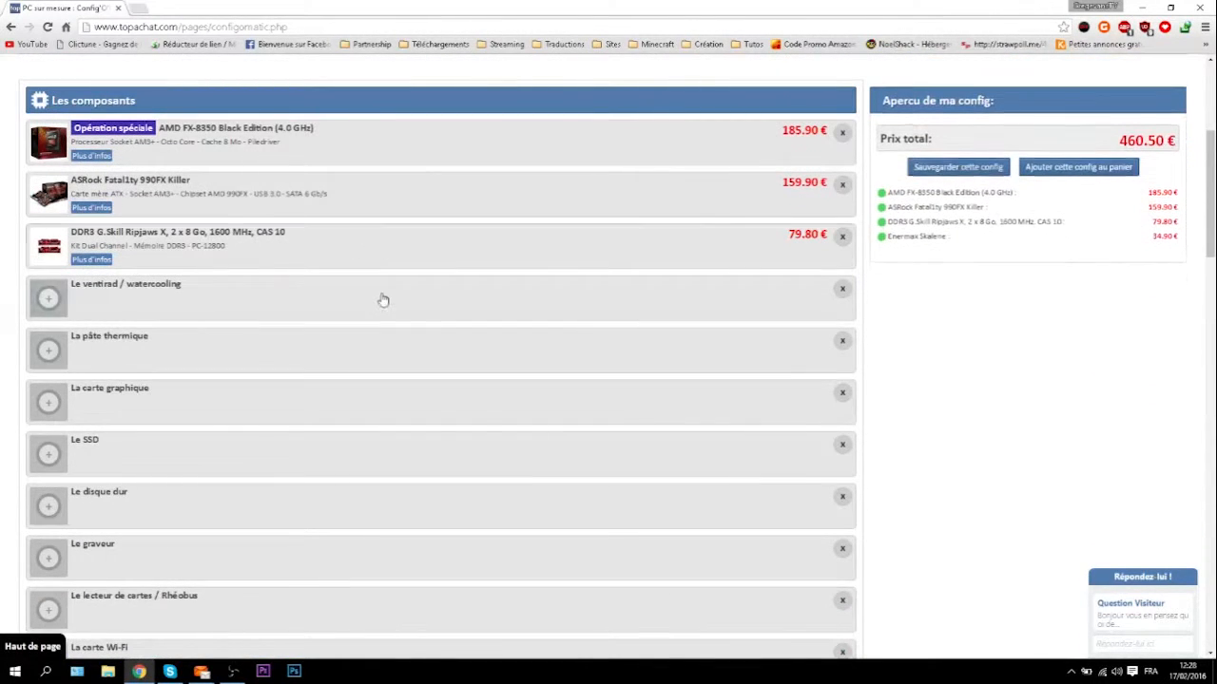
left_click(382, 298)
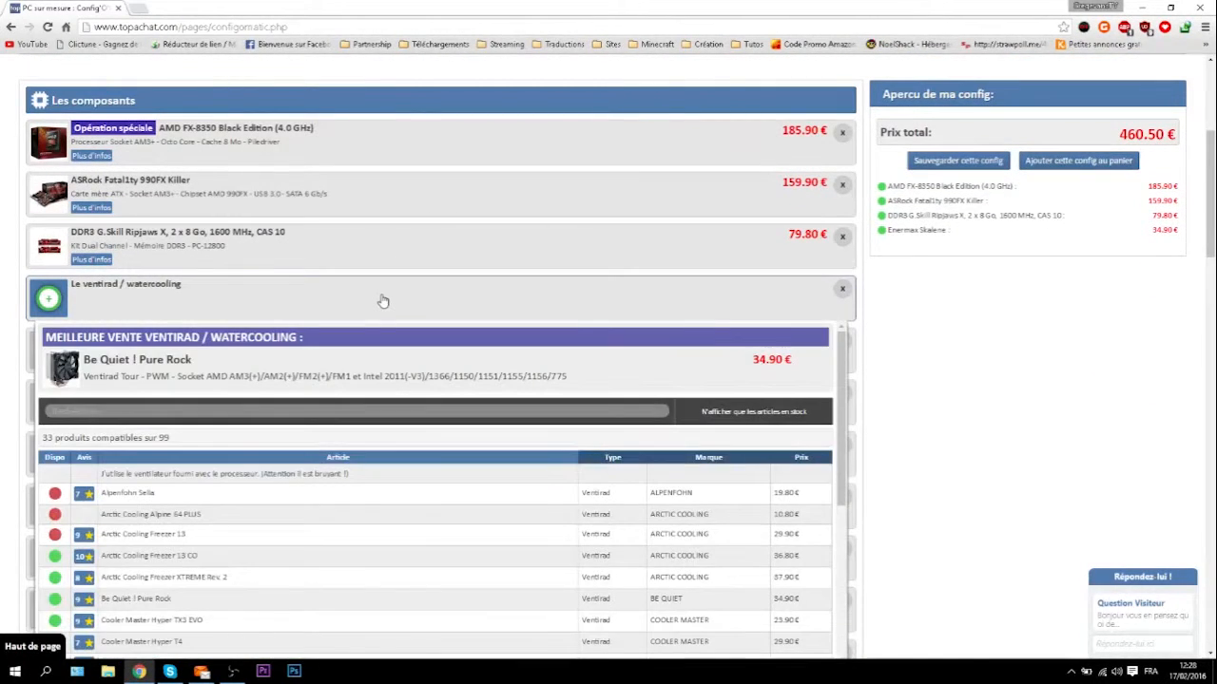
left_click(802, 457)
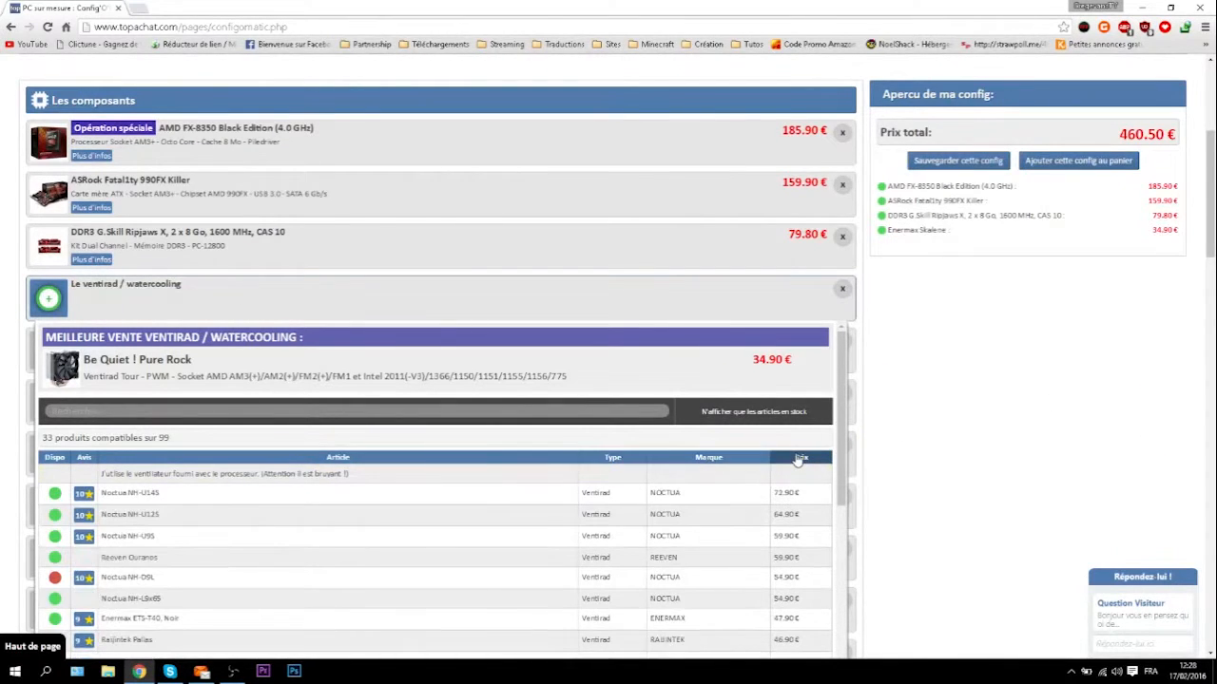
scroll(638, 475, "down", 10)
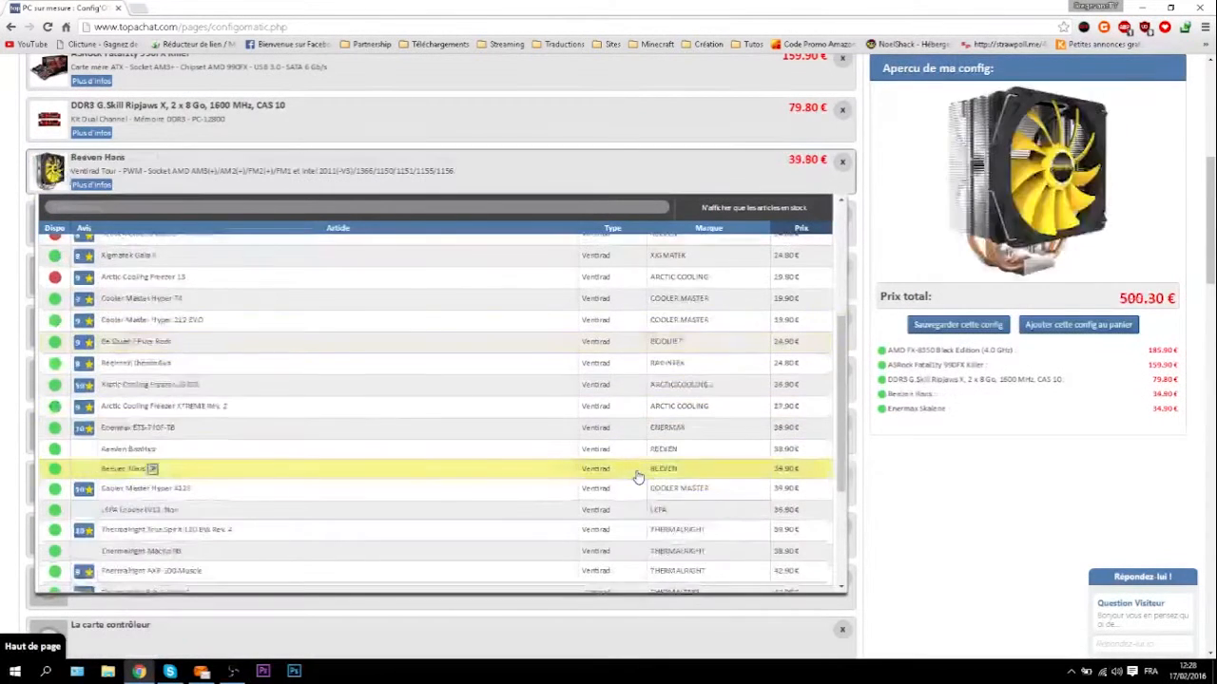
scroll(638, 476, "down", 5)
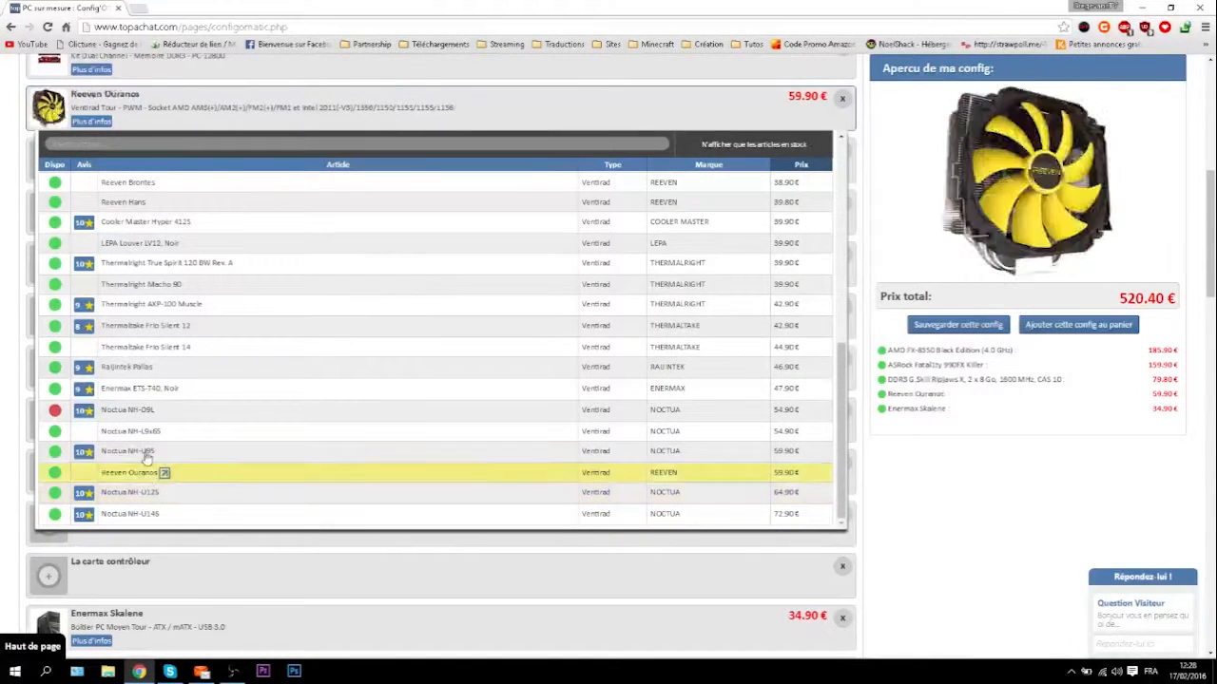
scroll(181, 447, "up", 2)
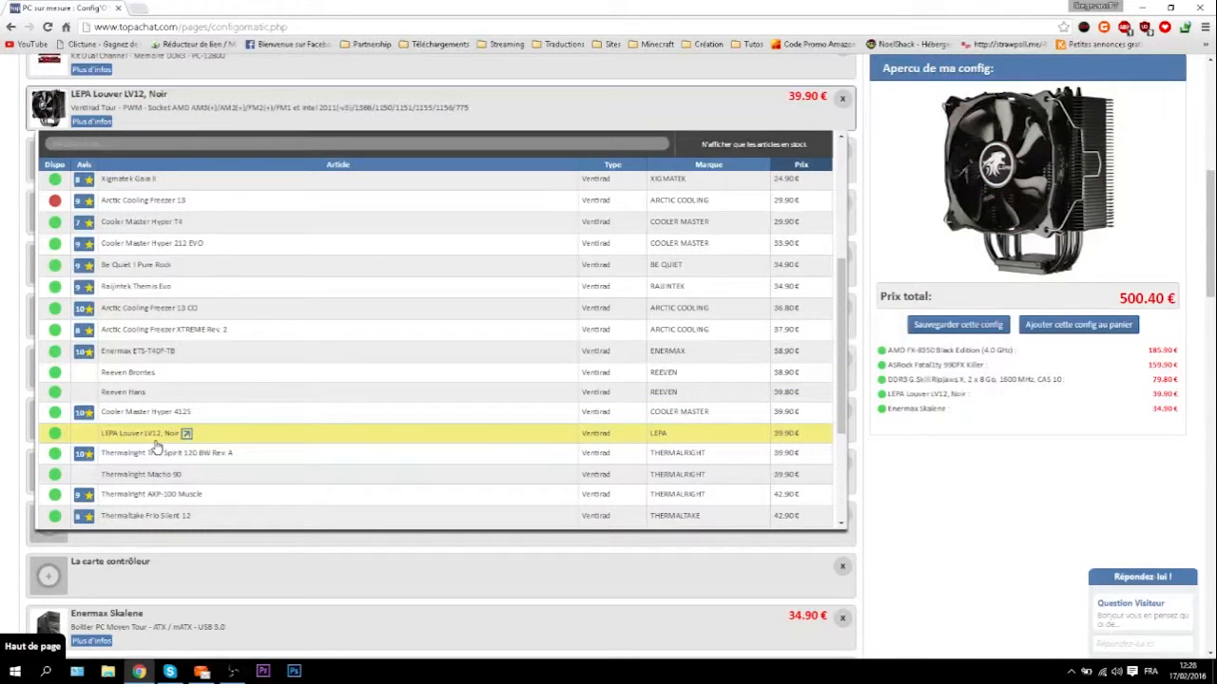
Step: Open the product page of the Enermax ETS-T40F-TB cooler and display its technical sheet
left_click(181, 352)
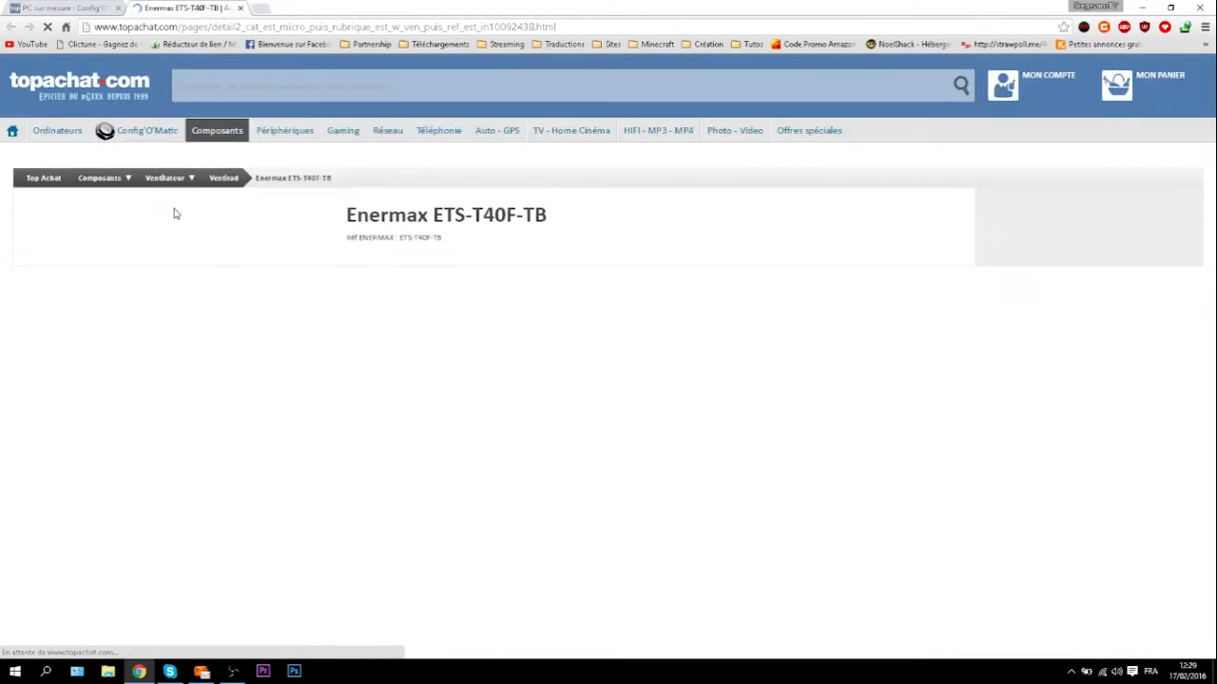
scroll(236, 347, "down", 2)
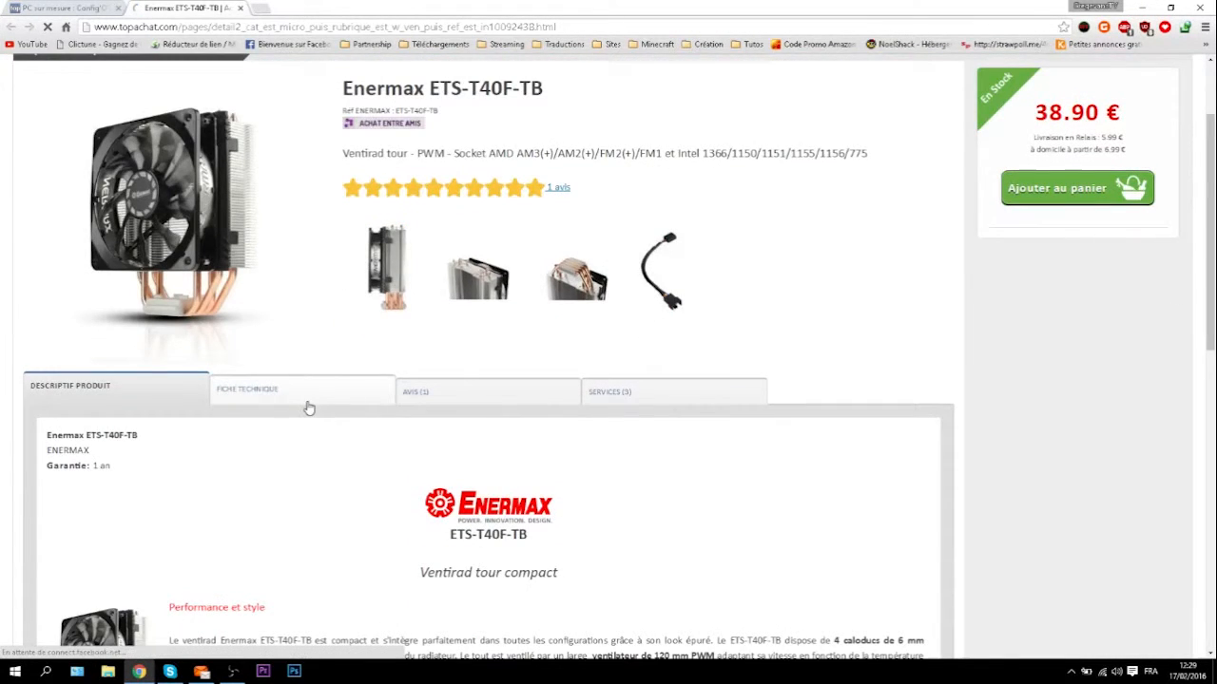
left_click(300, 399)
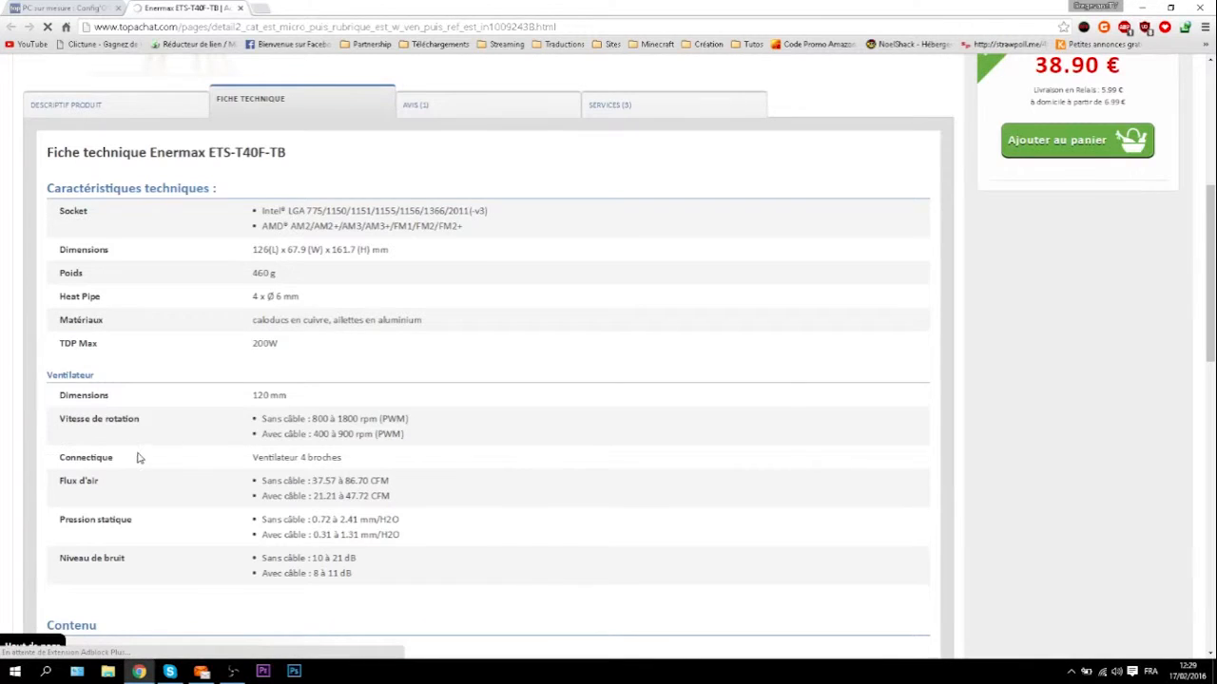
scroll(136, 460, "down", 1)
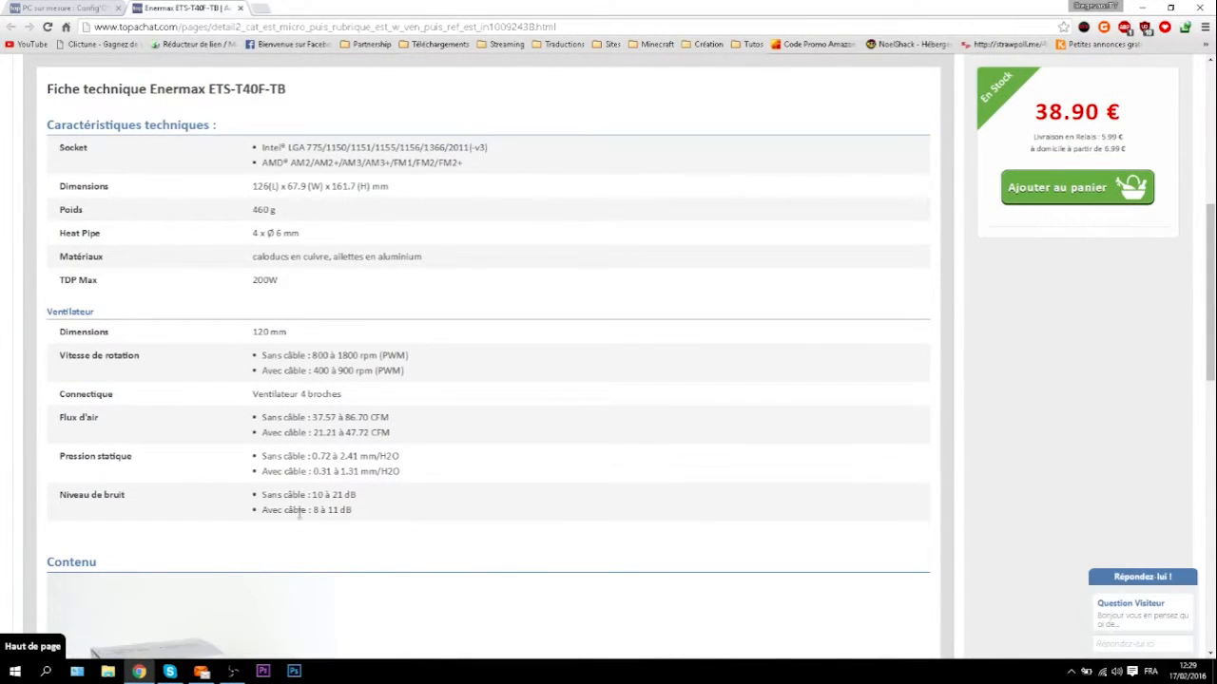
Step: Examine the noise level and airflow of the Enermax ETS-T40F-TB's fan, with and without the cable
left_click_drag(371, 495, 242, 495)
left_click(314, 495)
left_click(344, 495)
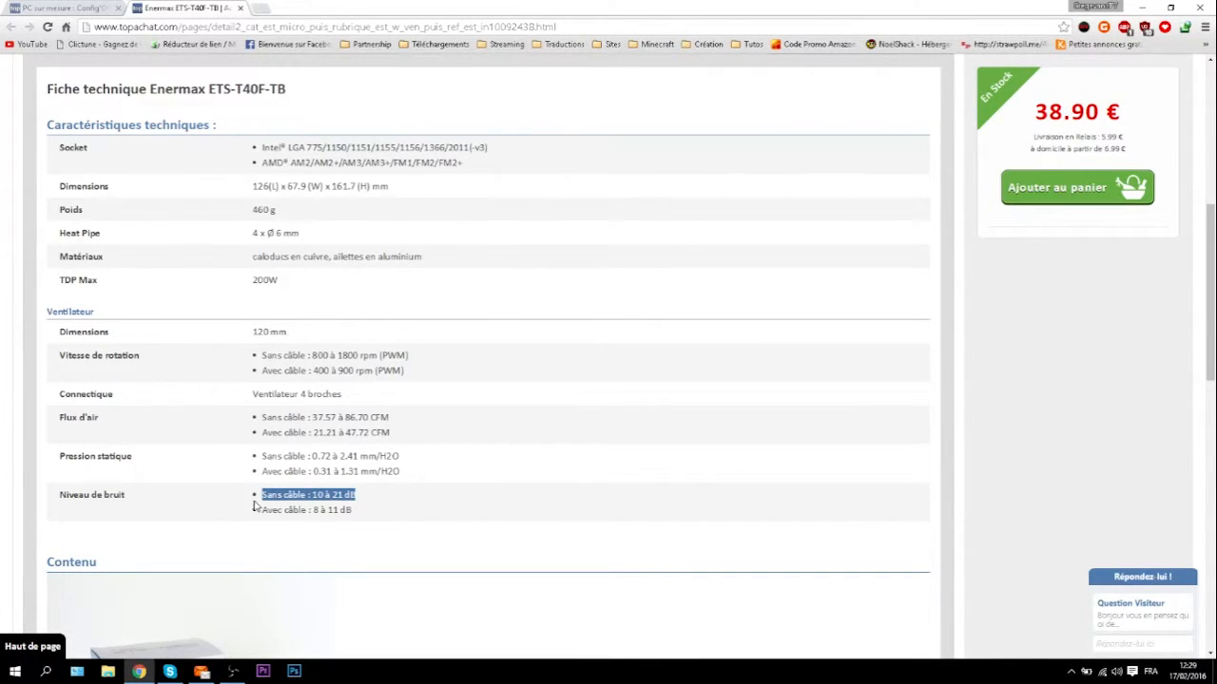
left_click(253, 506)
scroll(253, 508, "down", 3)
scroll(253, 511, "up", 3)
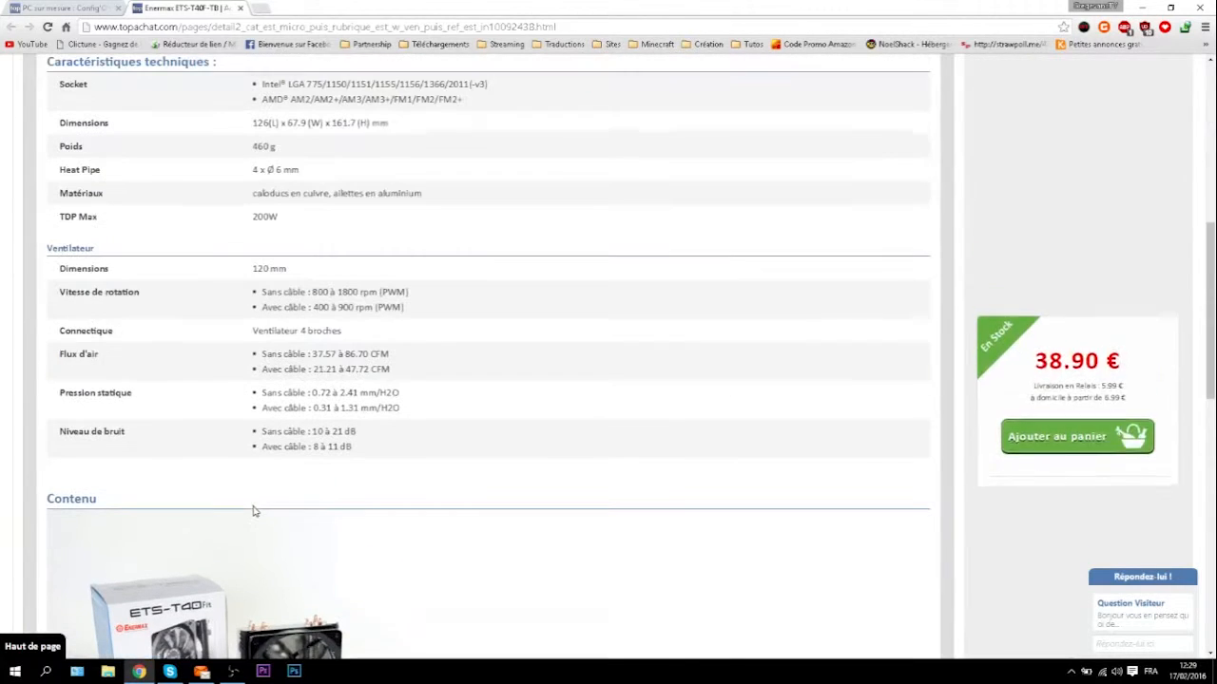
left_click_drag(321, 432, 361, 433)
left_click(359, 448)
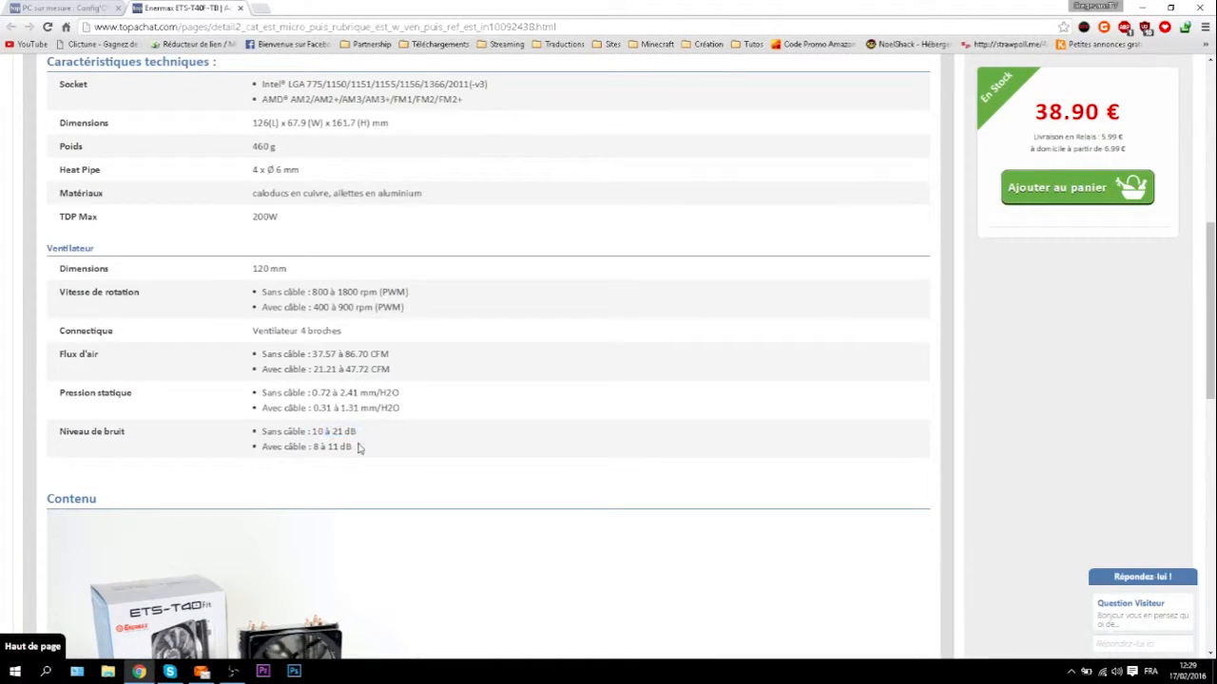
scroll(334, 465, "up", 1)
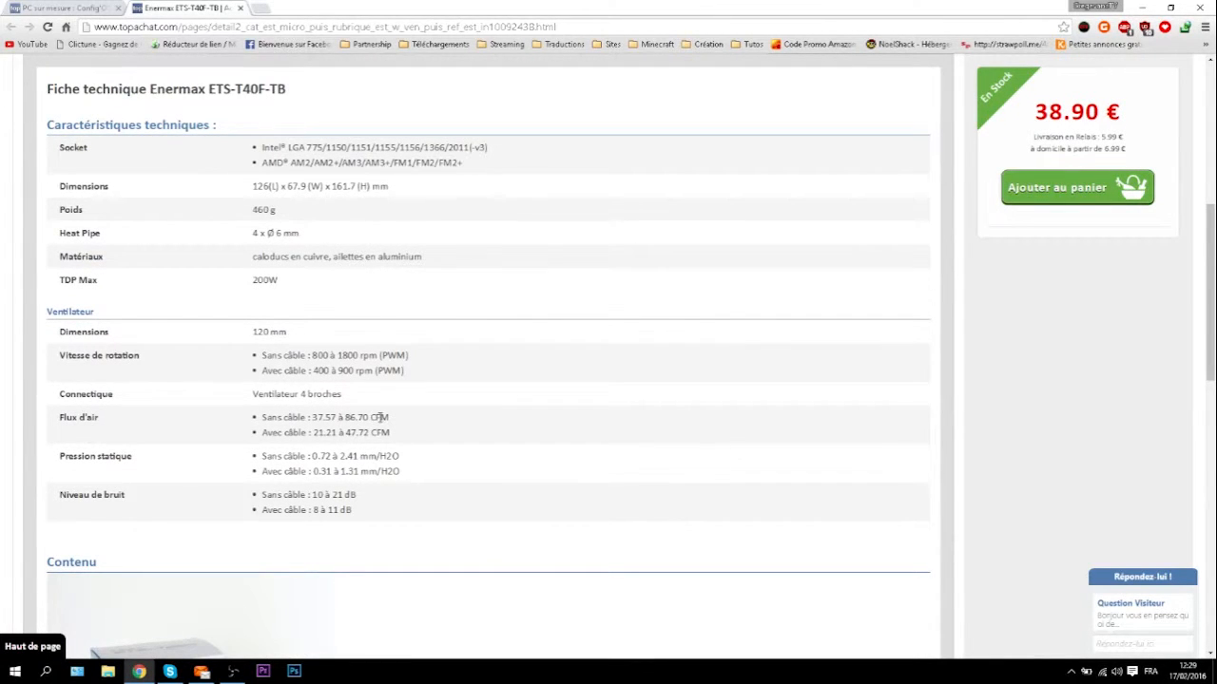
left_click_drag(406, 416, 276, 417)
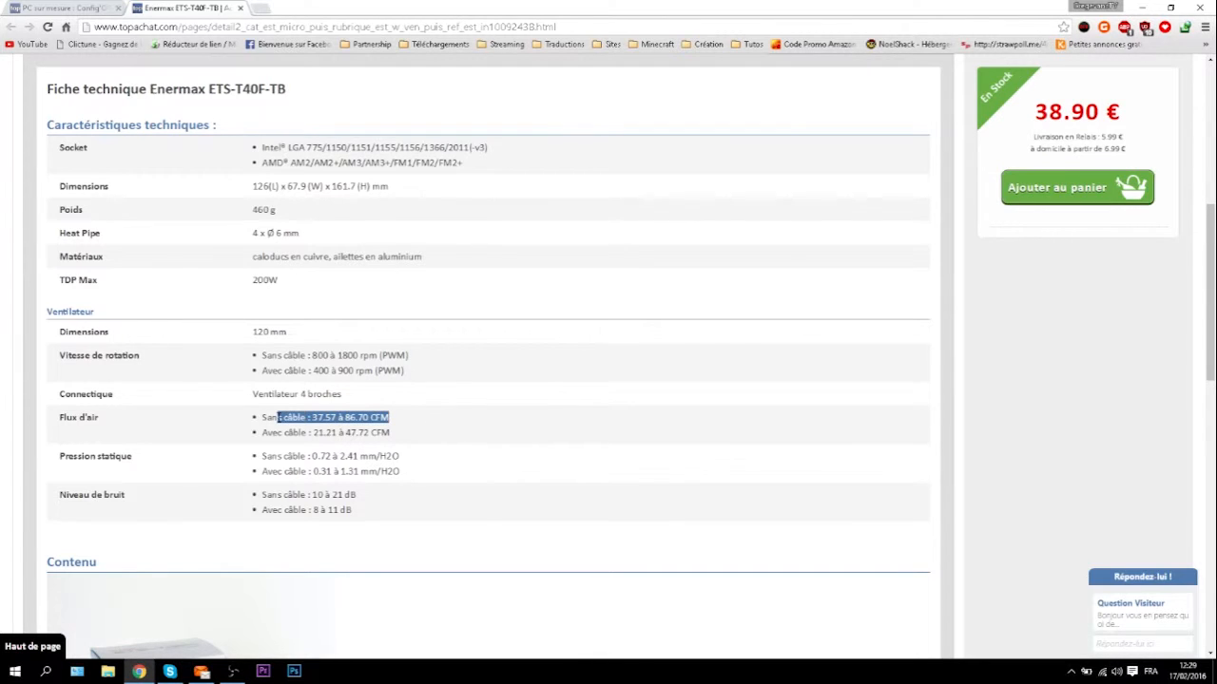
left_click(316, 431)
scroll(332, 428, "up", 5)
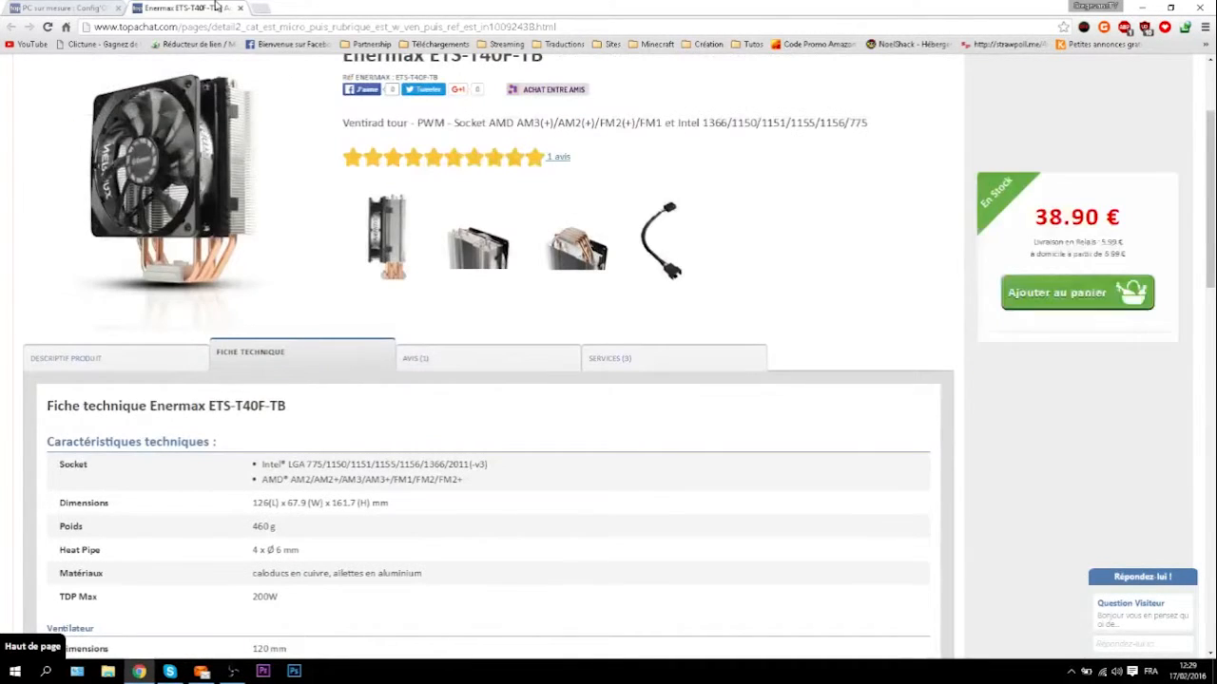
Step: Close the product page and select the Enermax ETS-T40F-TB as the CPU cooler
left_click(239, 8)
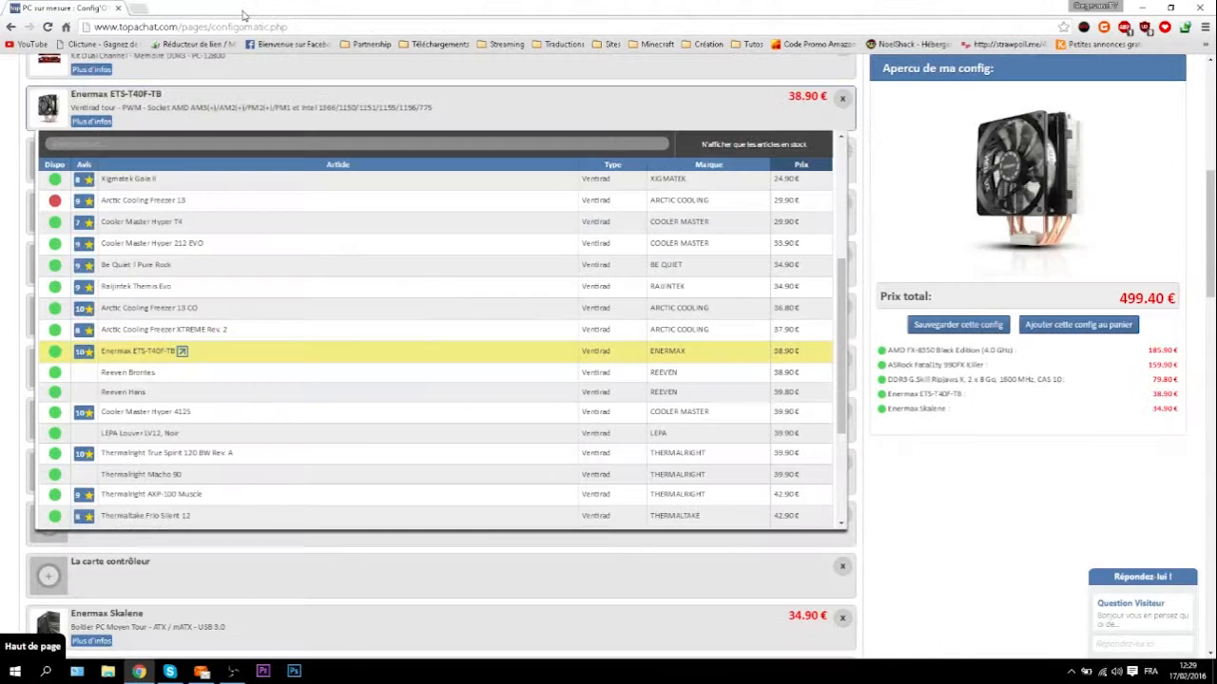
left_click(269, 353)
scroll(356, 276, "up", 1)
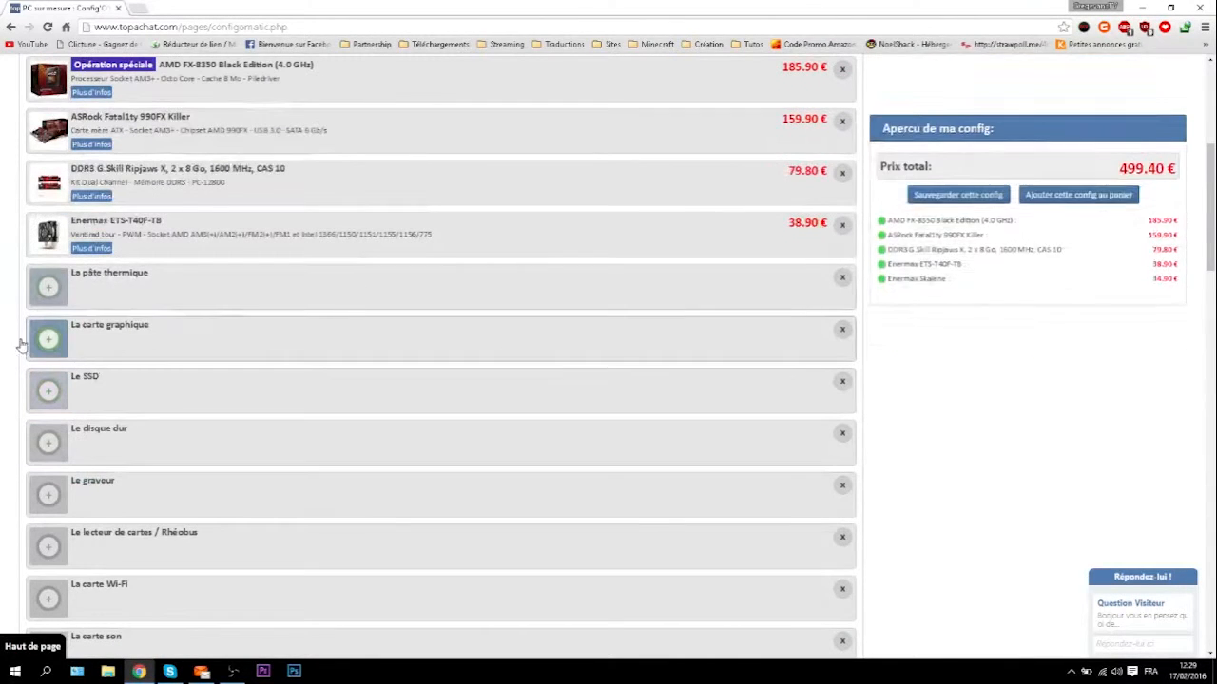
Step: View the available thermal pastes and close the list without choosing one
left_click(231, 288)
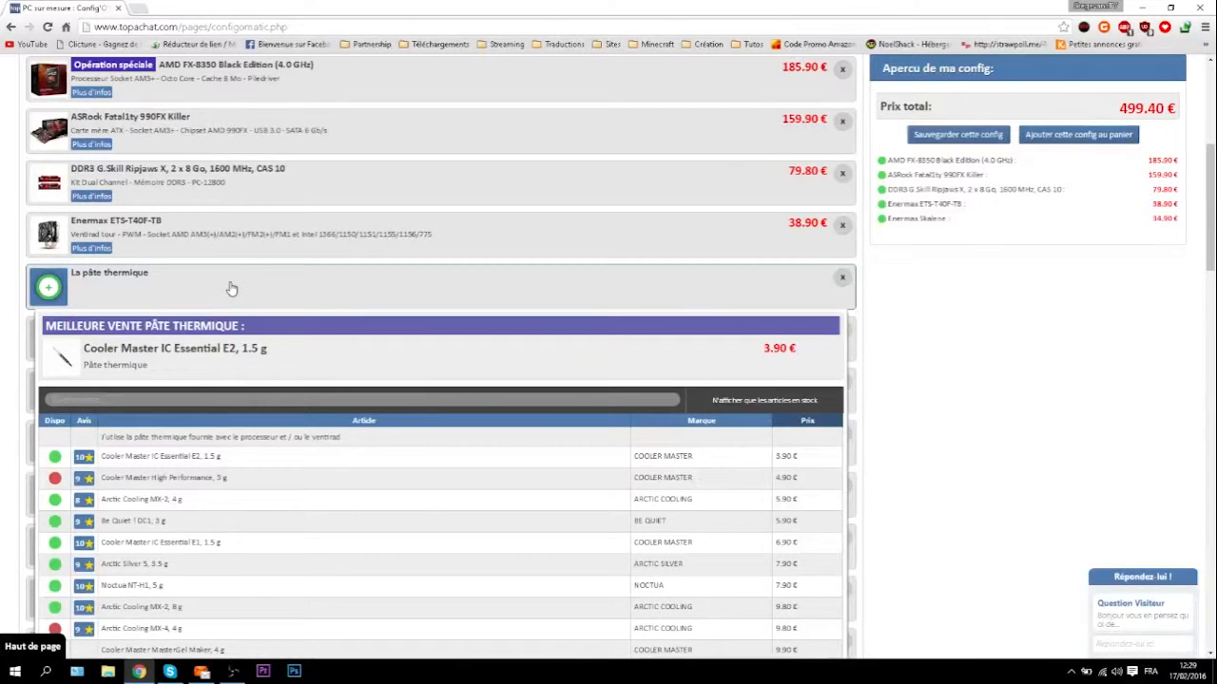
left_click(231, 288)
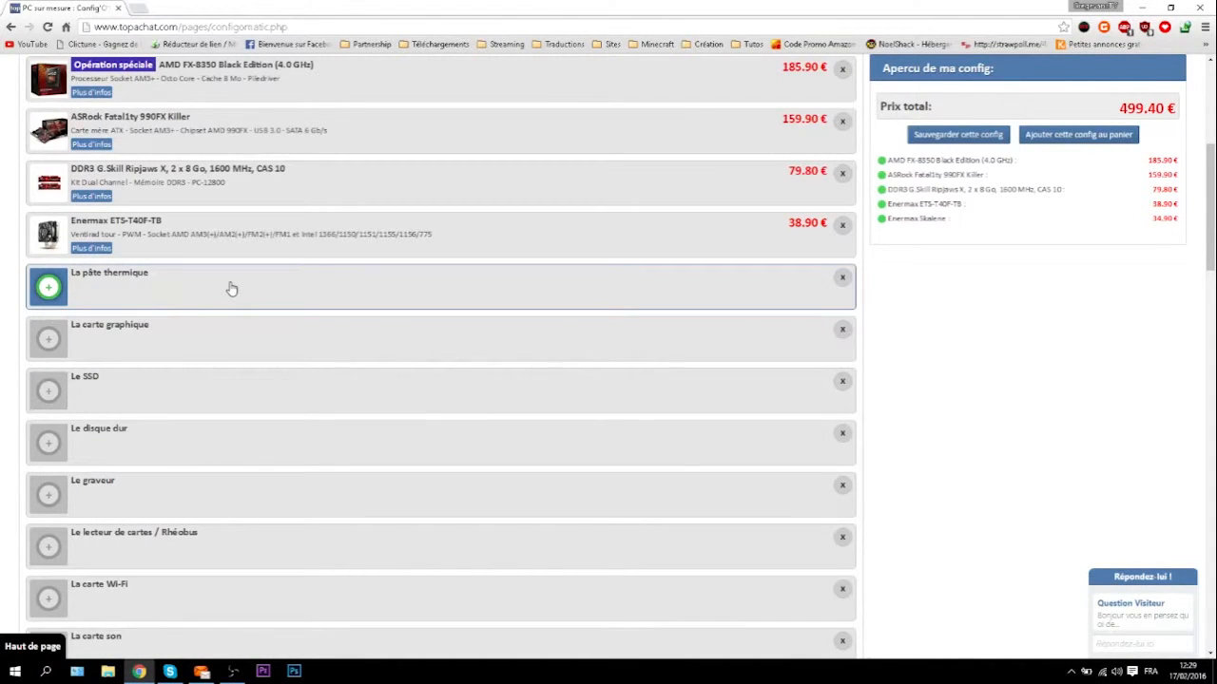
Step: Open the compatible graphics cards, sort them by ascending price and leave the list without choosing one
left_click(201, 357)
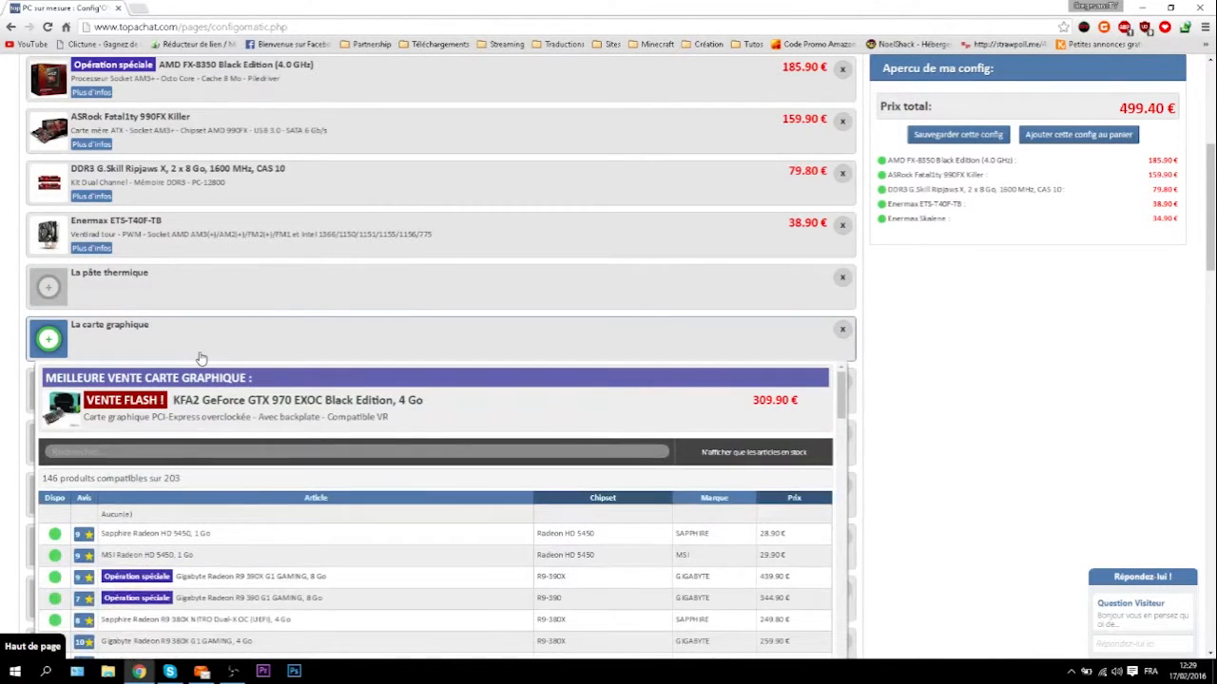
scroll(3, 425, "down", 1)
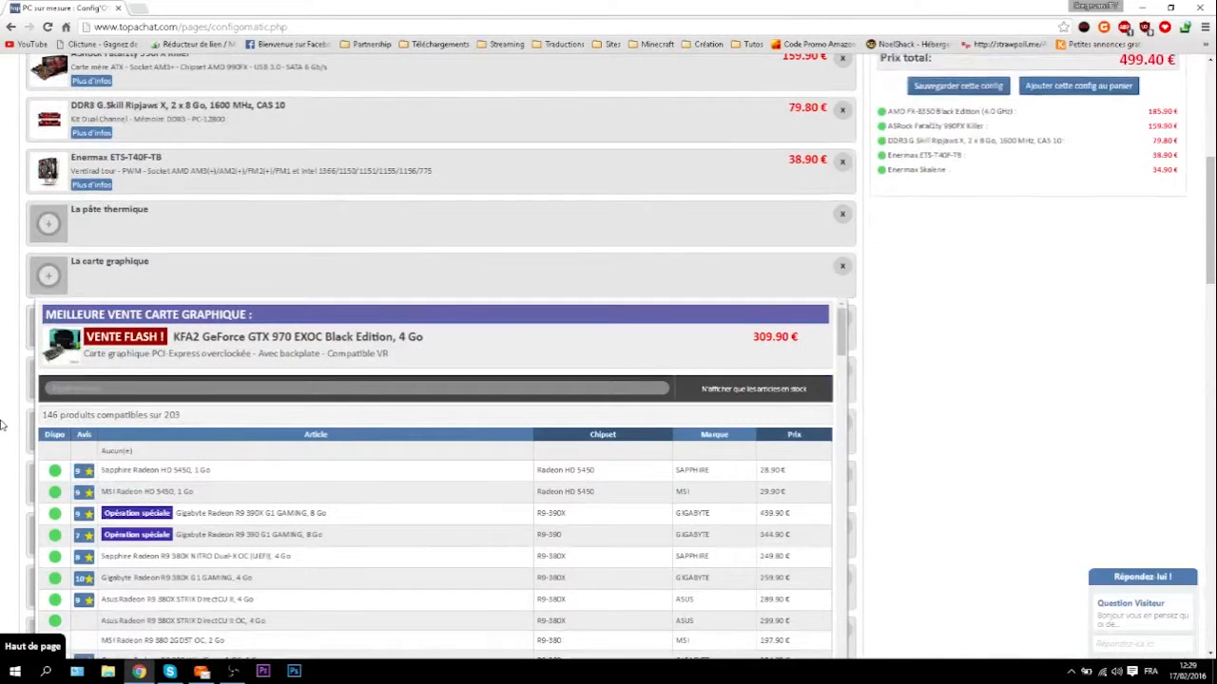
left_click(525, 464)
left_click(823, 466)
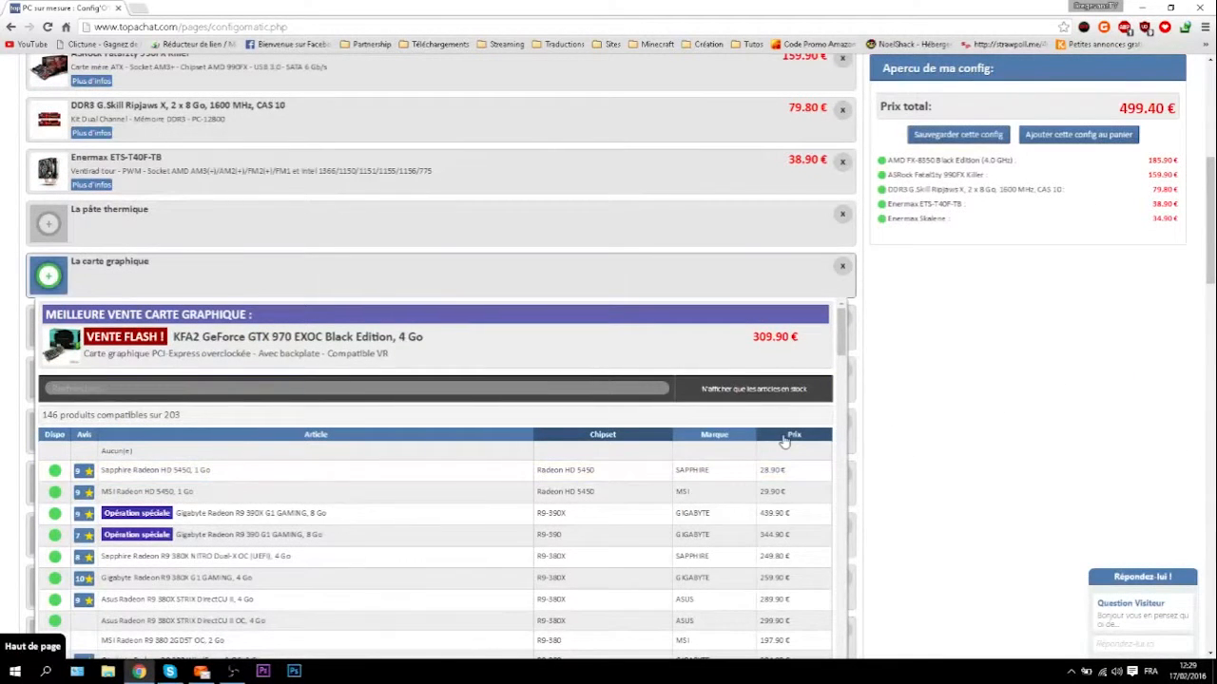
left_click(791, 434)
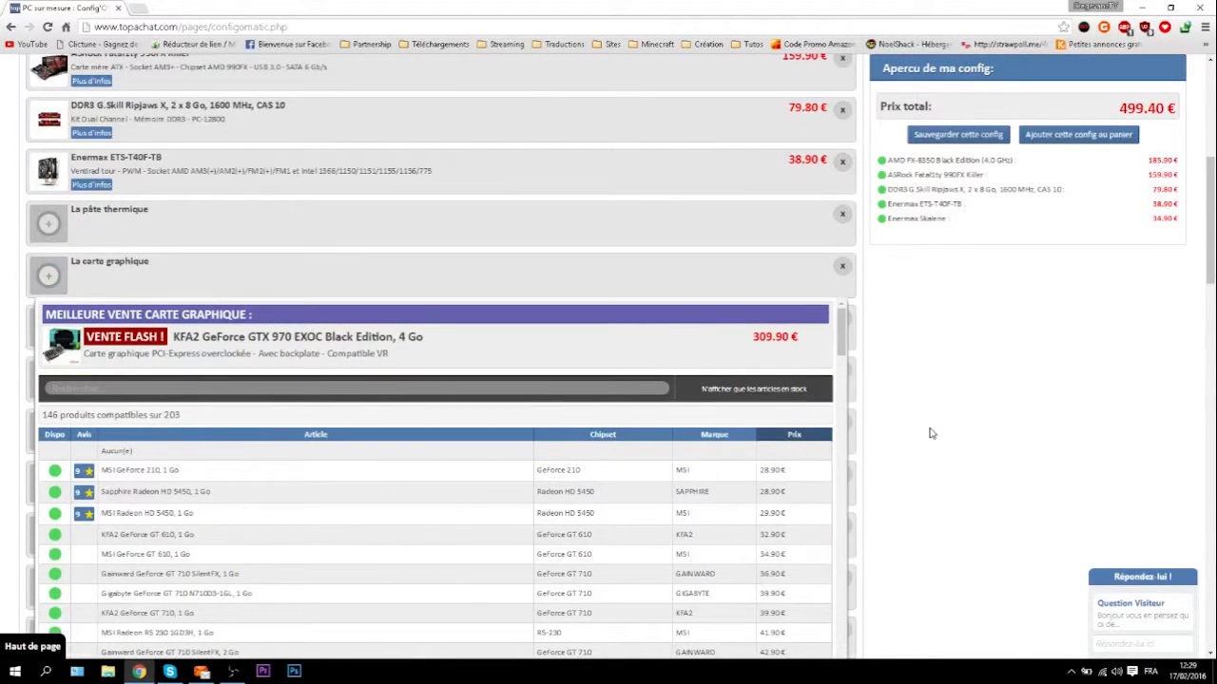
scroll(931, 434, "down", 1)
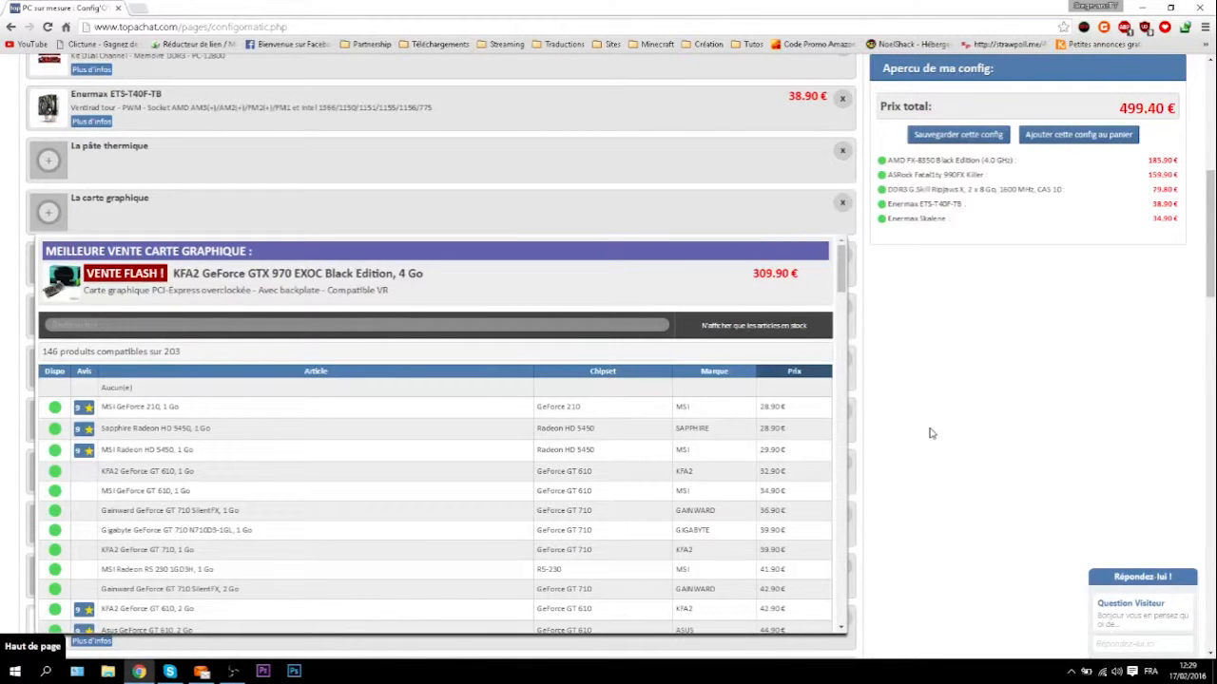
left_click(1078, 435)
Step: Review the components chosen so far, browse the lower-priced compatible graphics cards and leave the list without choosing one
scroll(1078, 434, "up", 2)
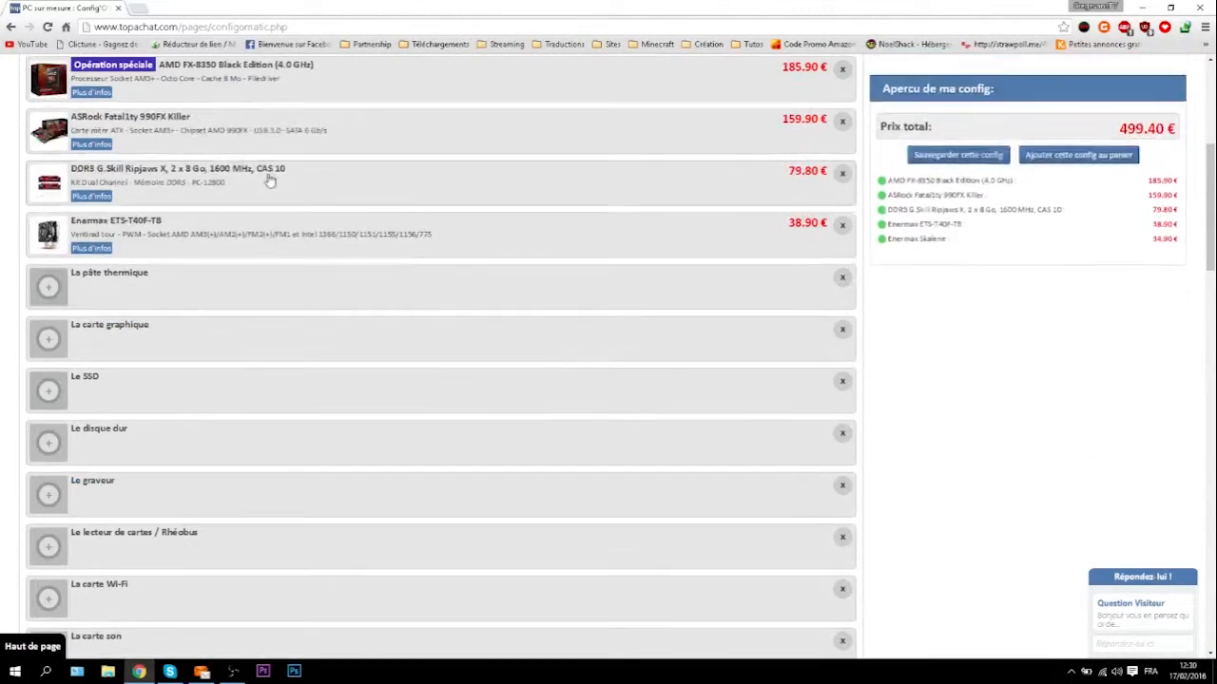
scroll(93, 363, "down", 2)
scroll(143, 513, "down", 2)
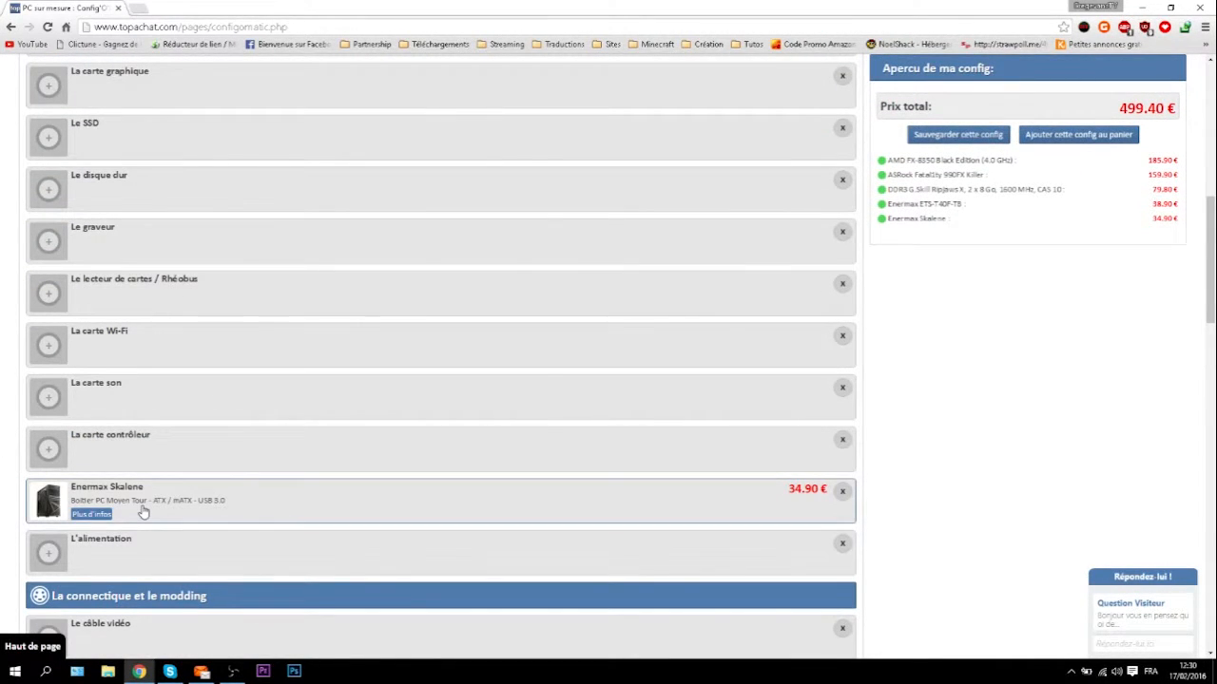
scroll(142, 514, "up", 5)
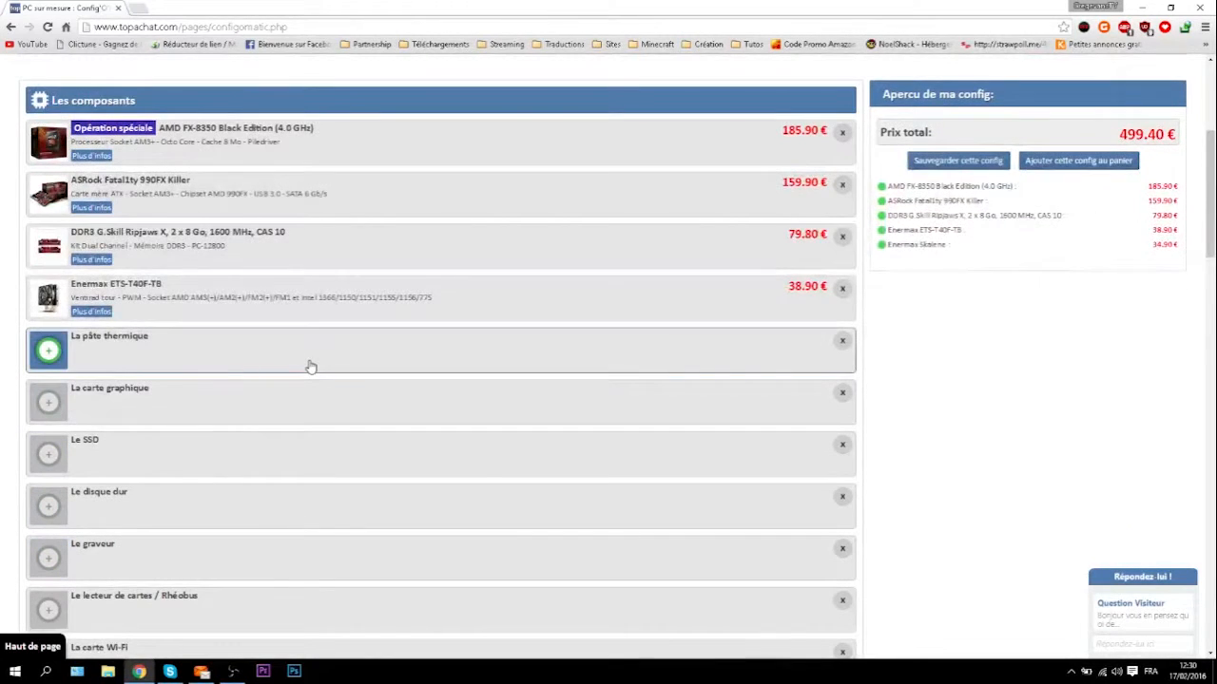
scroll(228, 429, "down", 1)
left_click(269, 268)
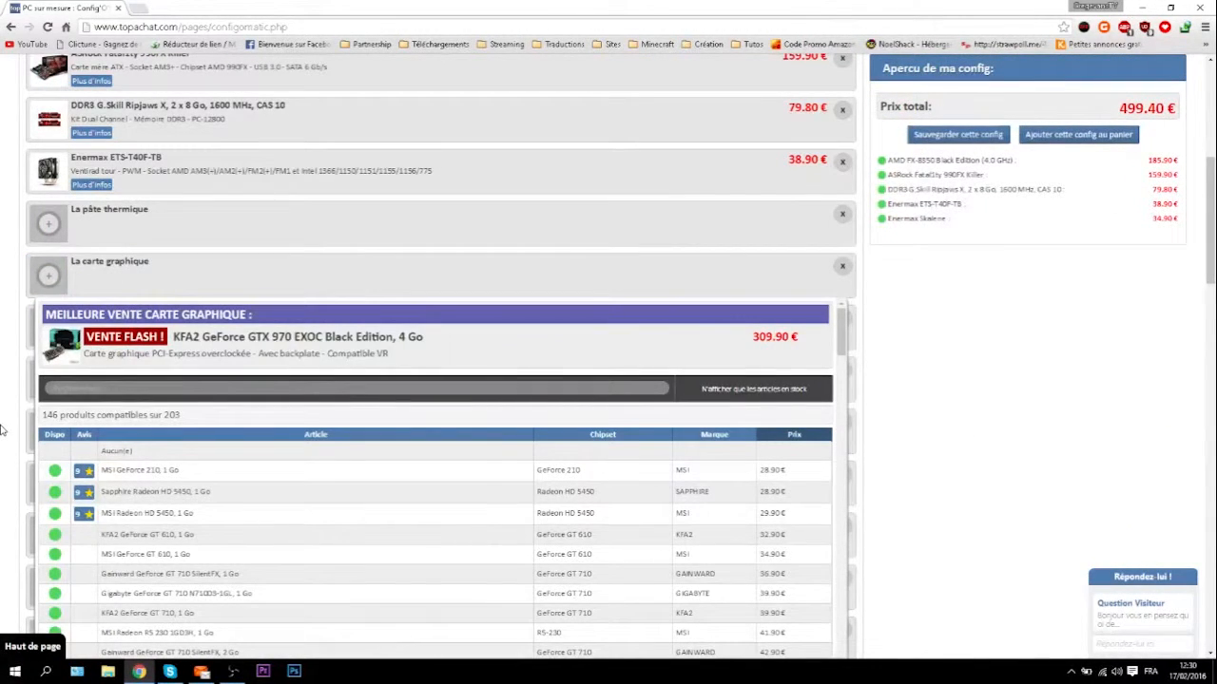
scroll(945, 570, "down", 1)
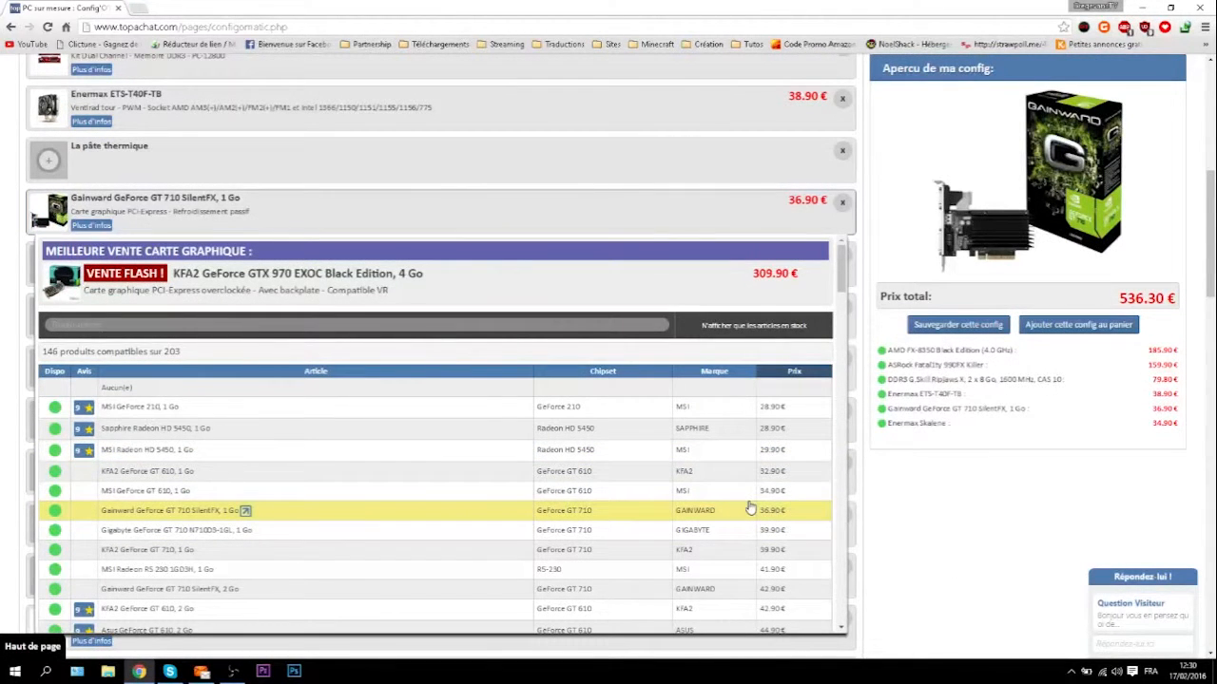
scroll(750, 508, "down", 2)
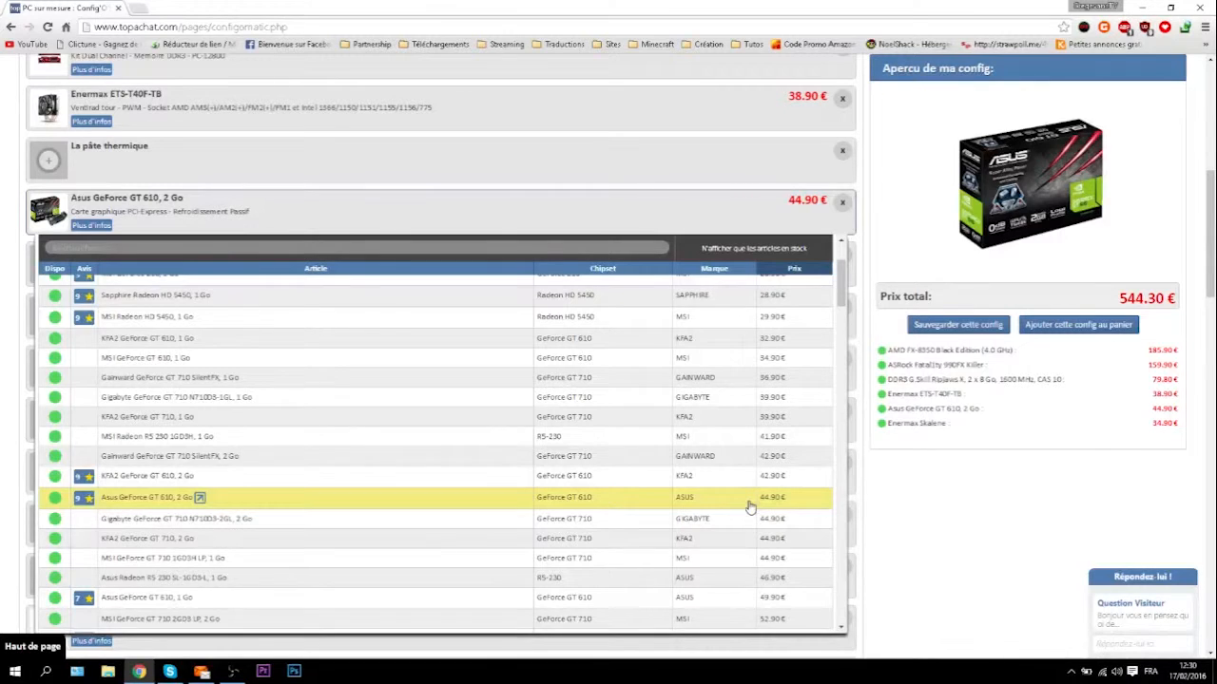
scroll(750, 508, "down", 1)
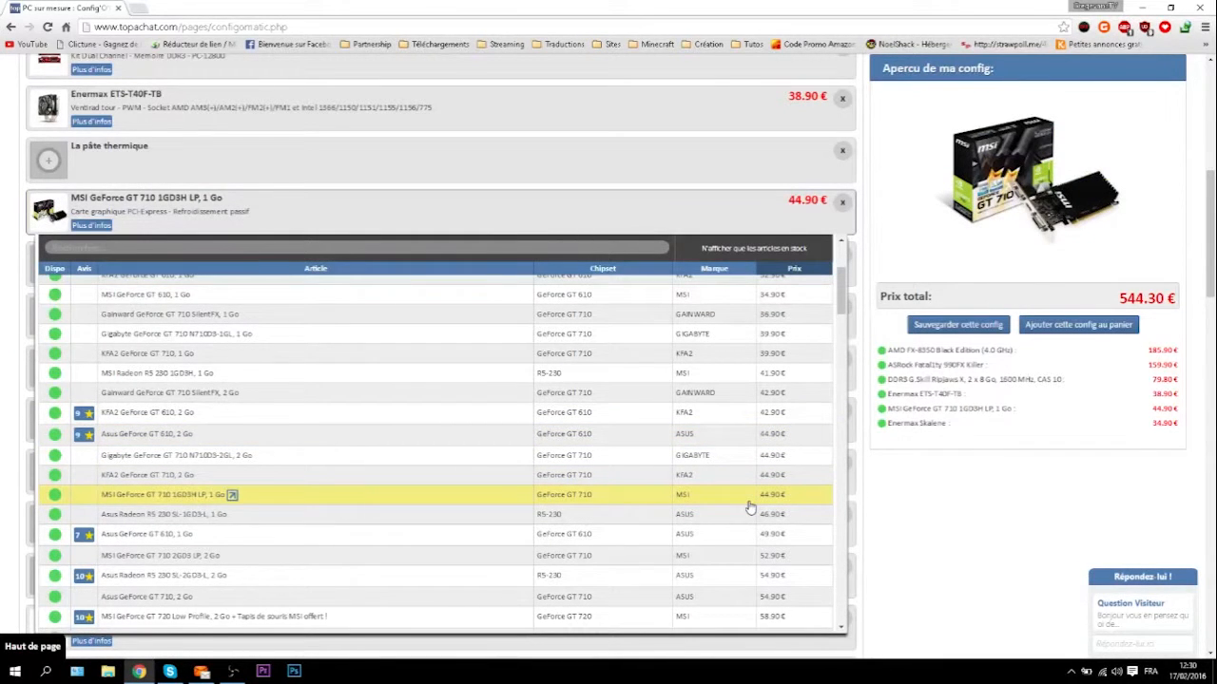
scroll(749, 509, "down", 1)
scroll(750, 508, "up", 5)
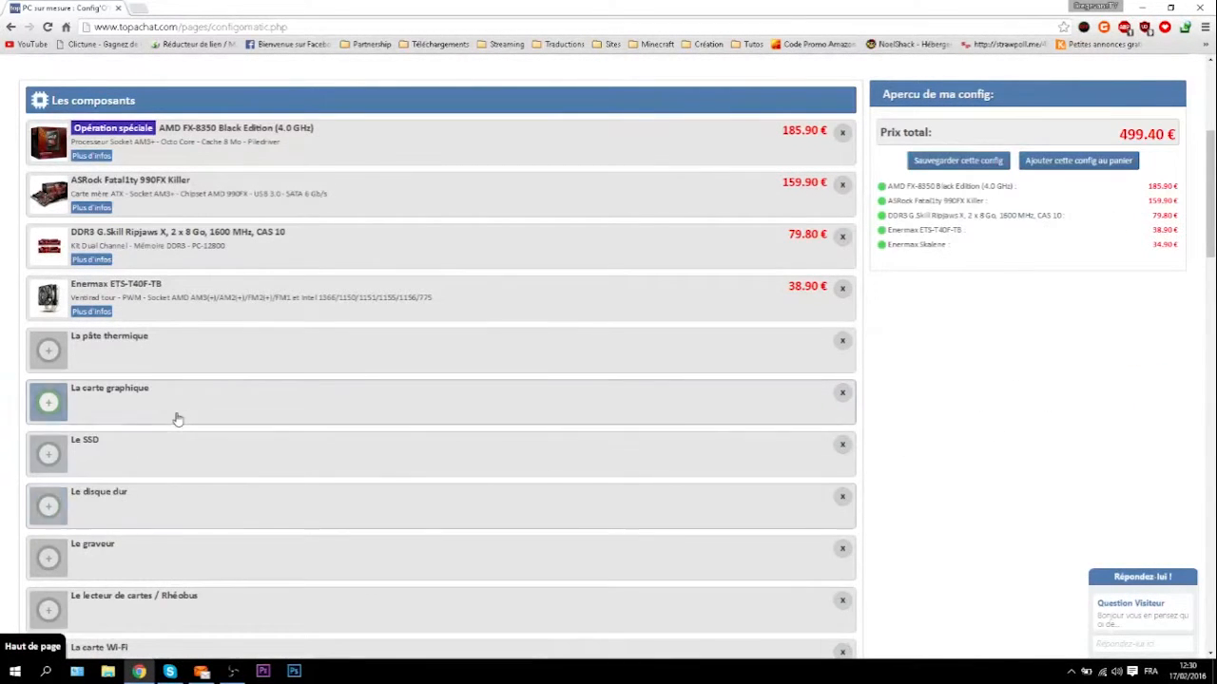
Step: Reopen the compatible graphics cards and filter the list with the search text "kfa2 geforce gtx"
left_click(174, 416)
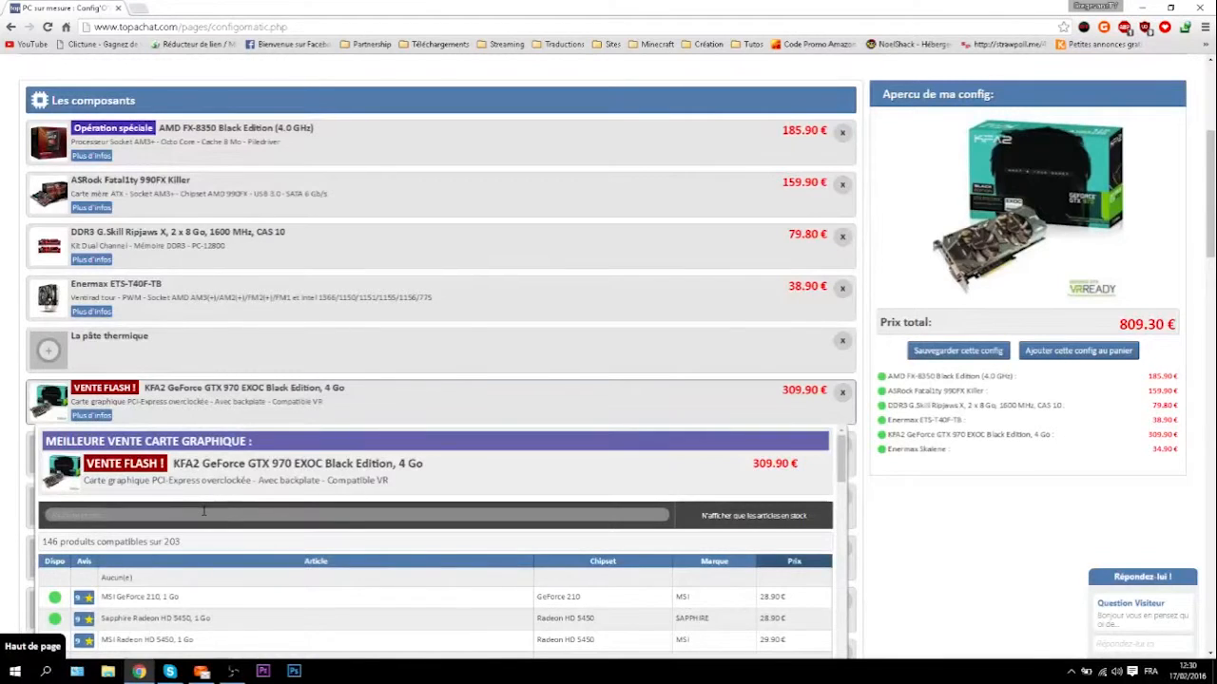
type("k")
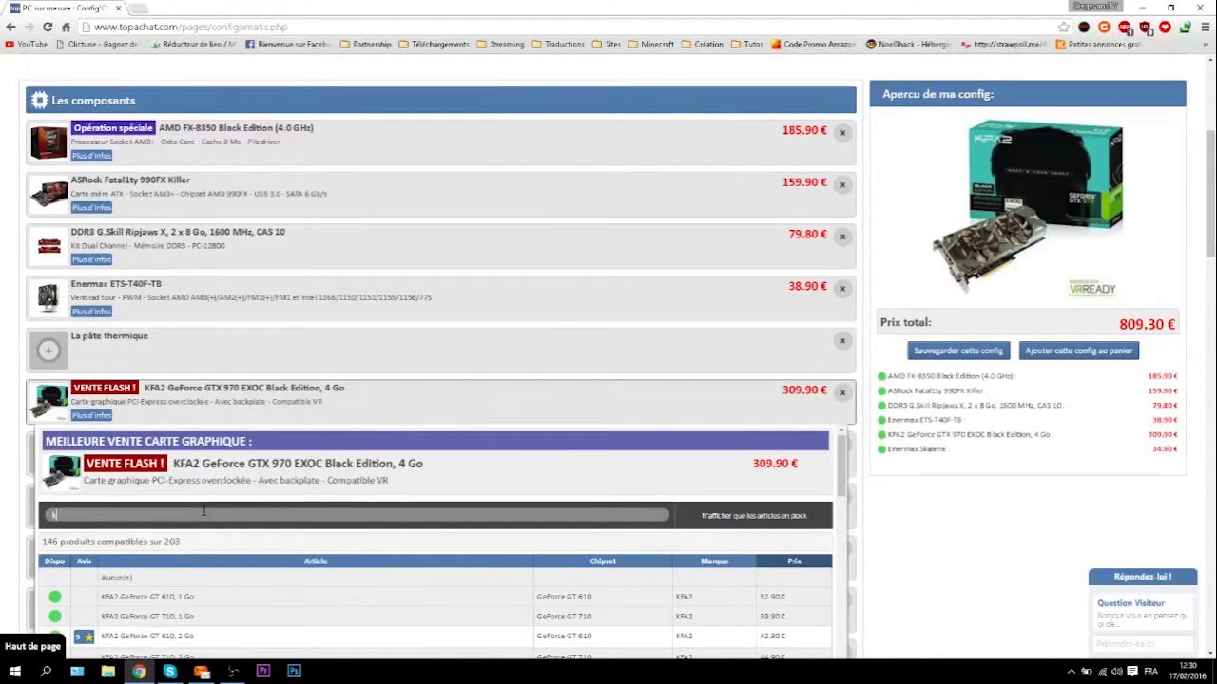
type("fa2")
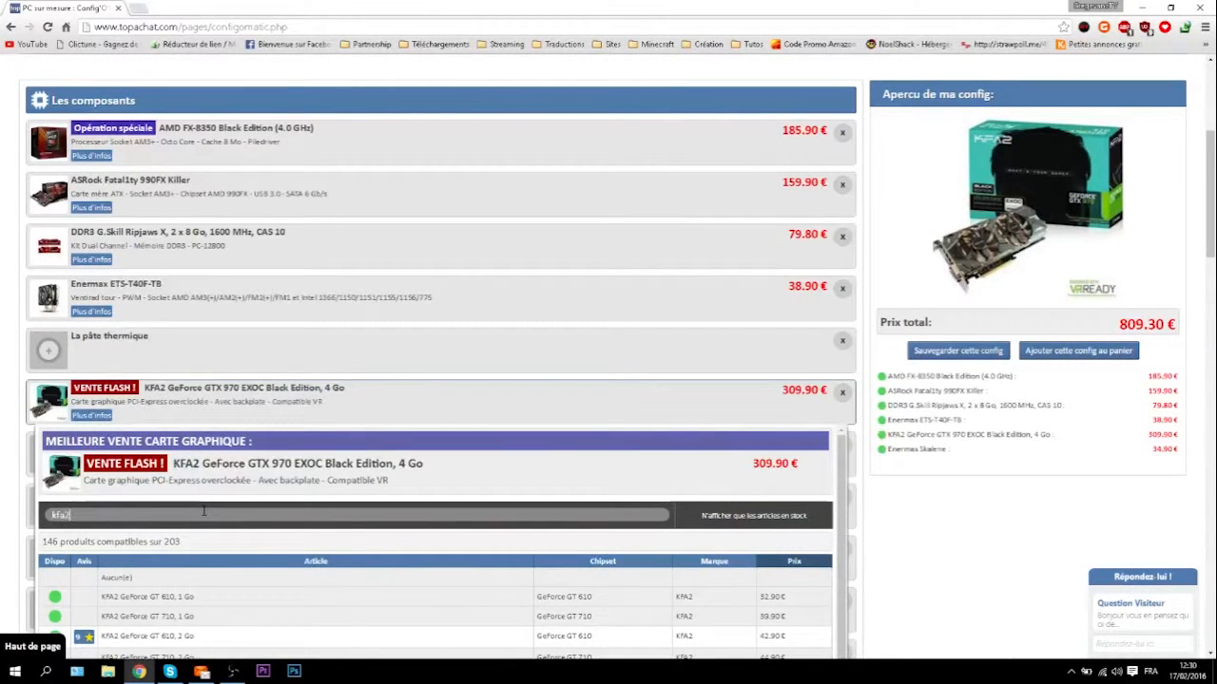
type(" geforce")
scroll(19, 456, "down", 2)
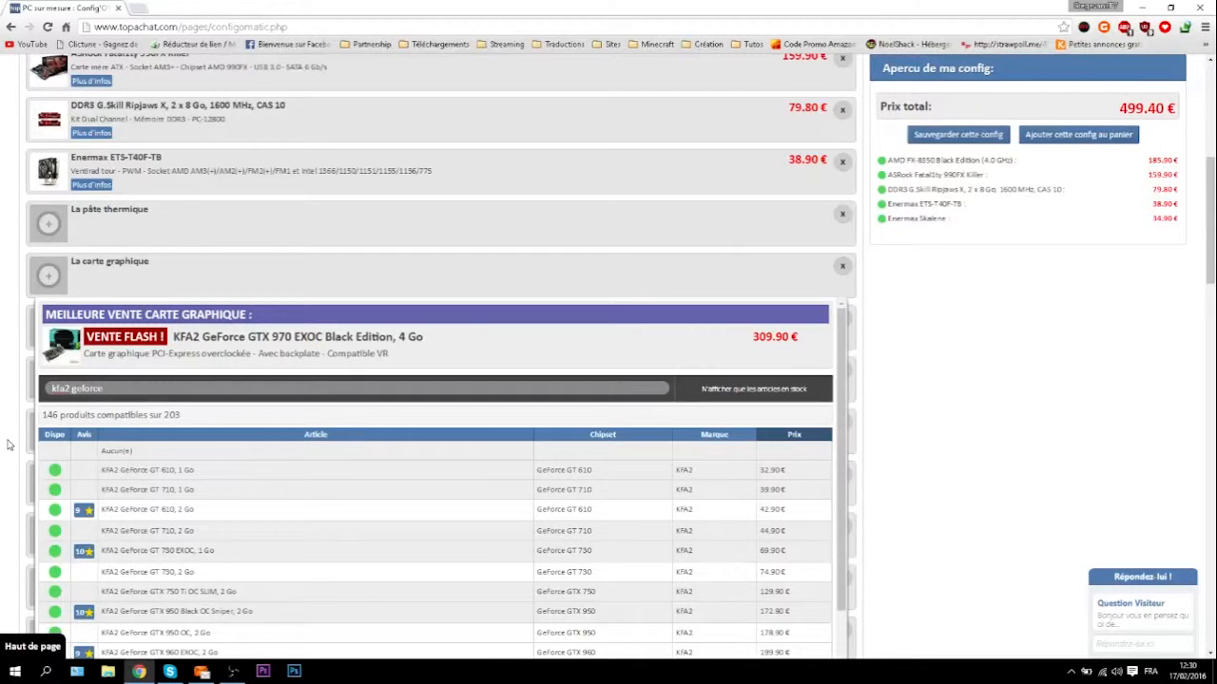
type("gtx")
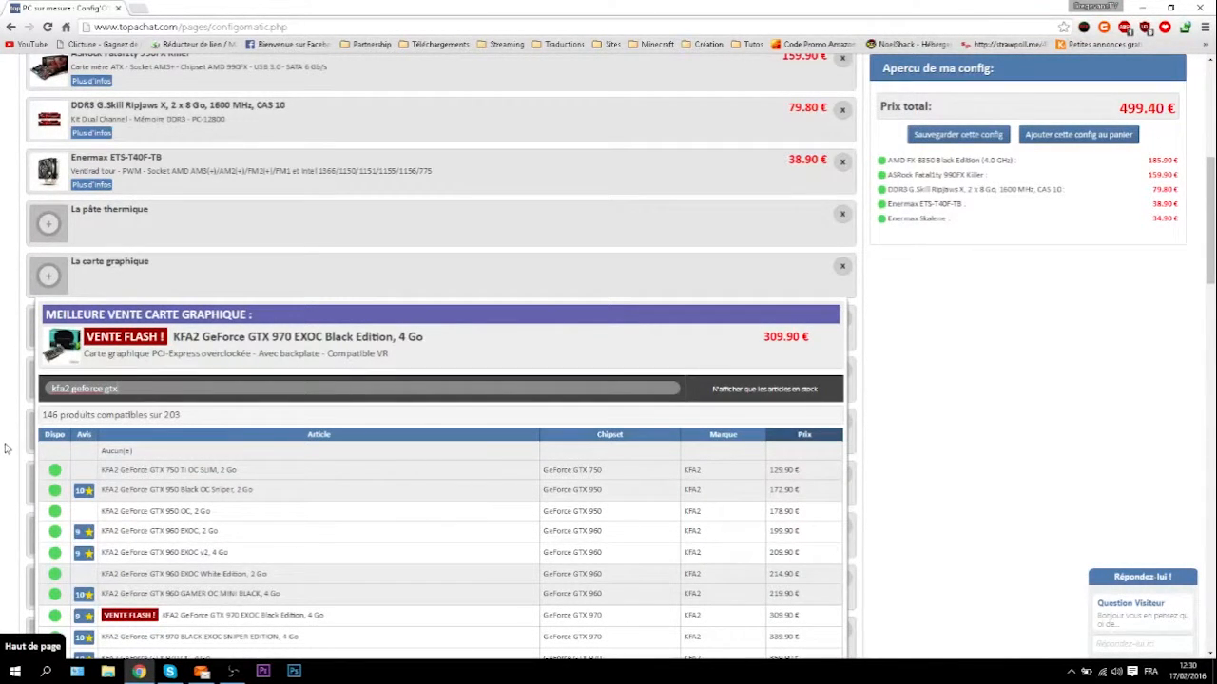
Step: Compare the KFA2 GTX 960 models and select the KFA2 GeForce GTX 960 EXOC, 2 Go as the graphics card
left_click(152, 552)
left_click(157, 574)
left_click(161, 552)
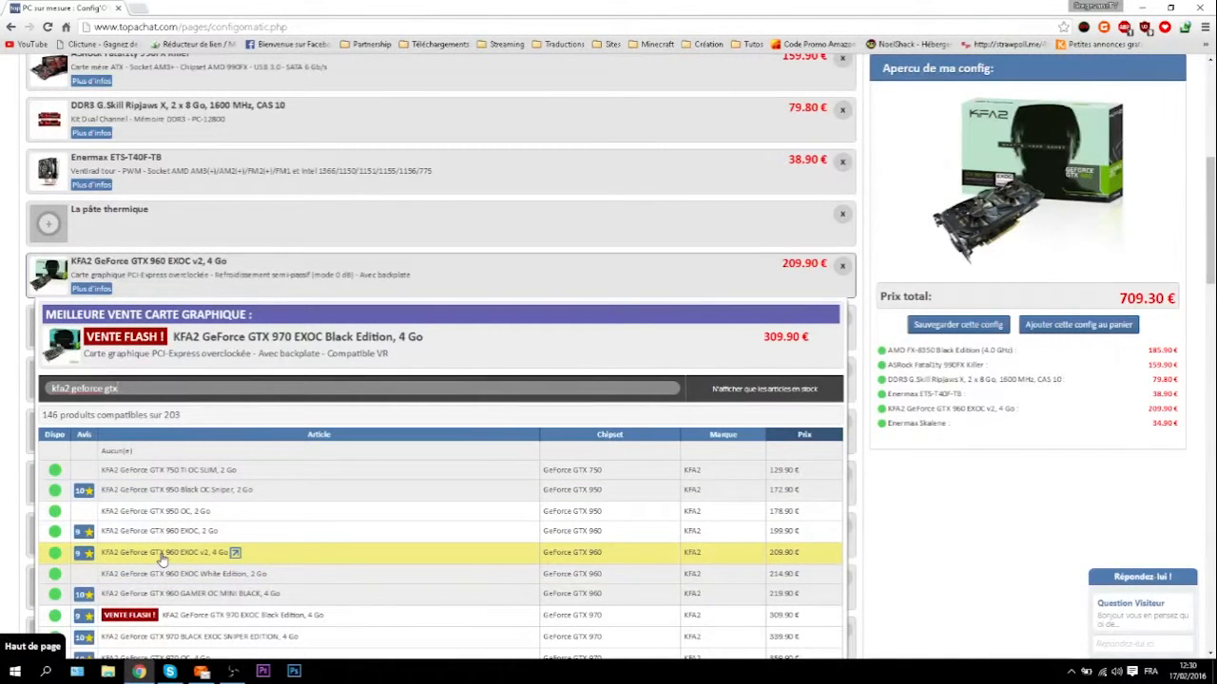
left_click(171, 534)
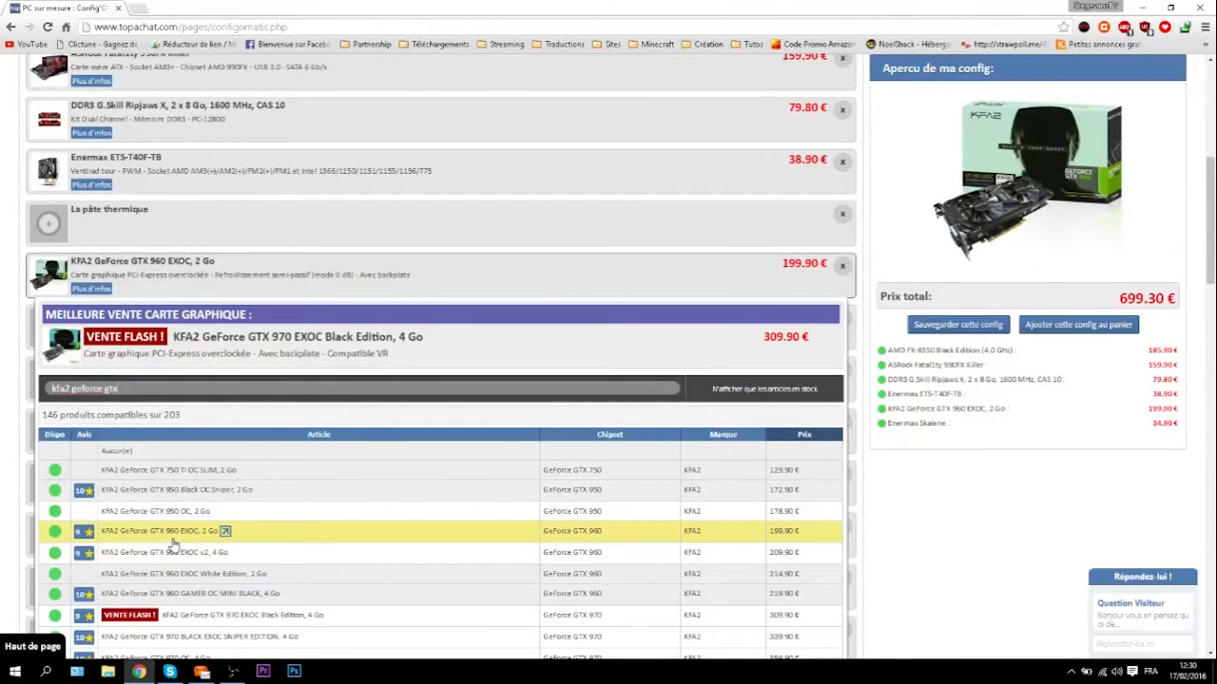
left_click(176, 551)
left_click(183, 536)
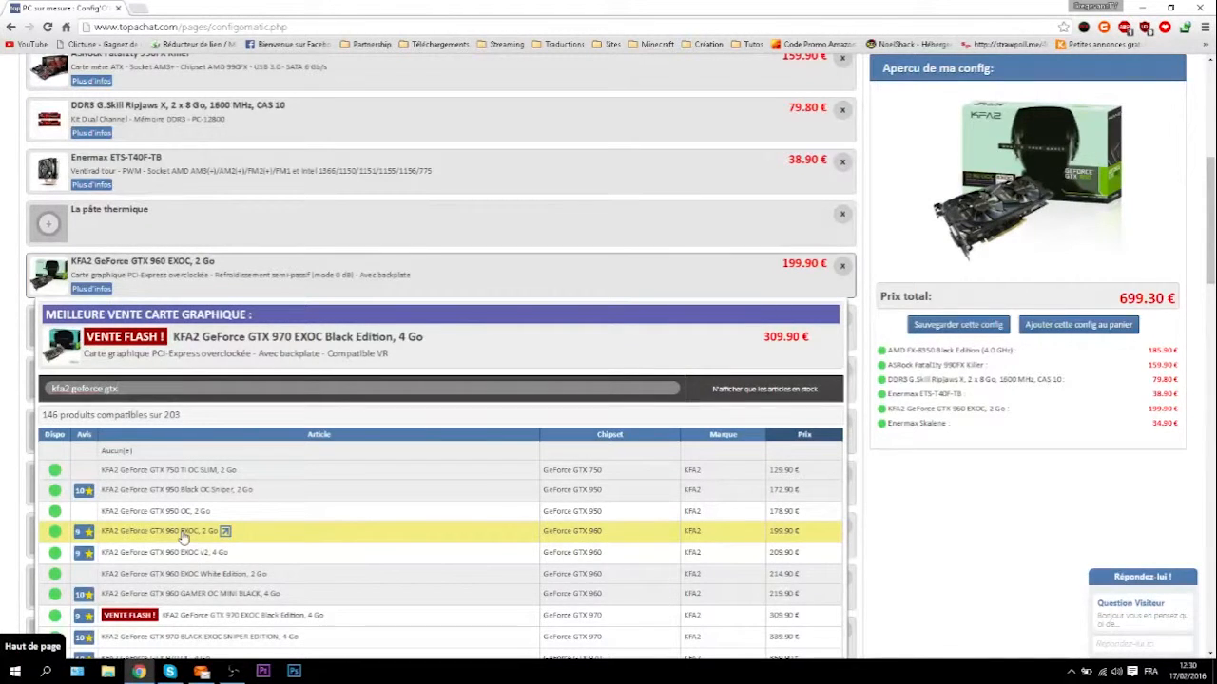
left_click(184, 538)
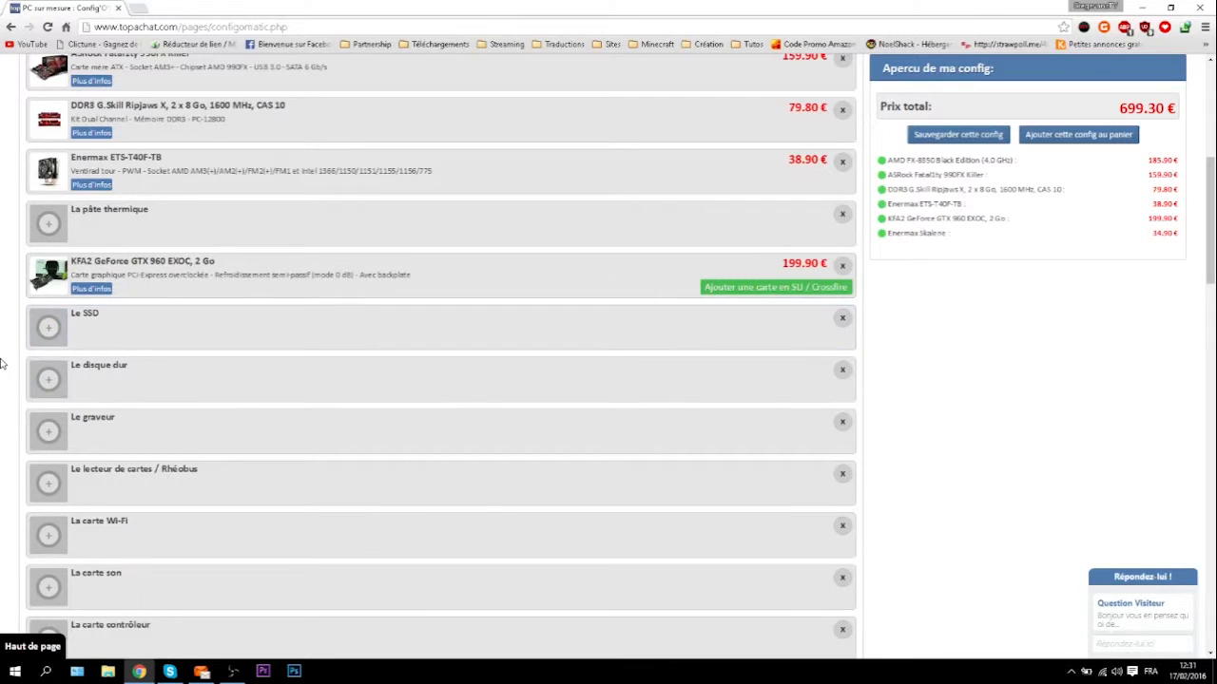
Step: Open the list of compatible SSDs, sort it by ascending price and browse the cheapest models
left_click(253, 349)
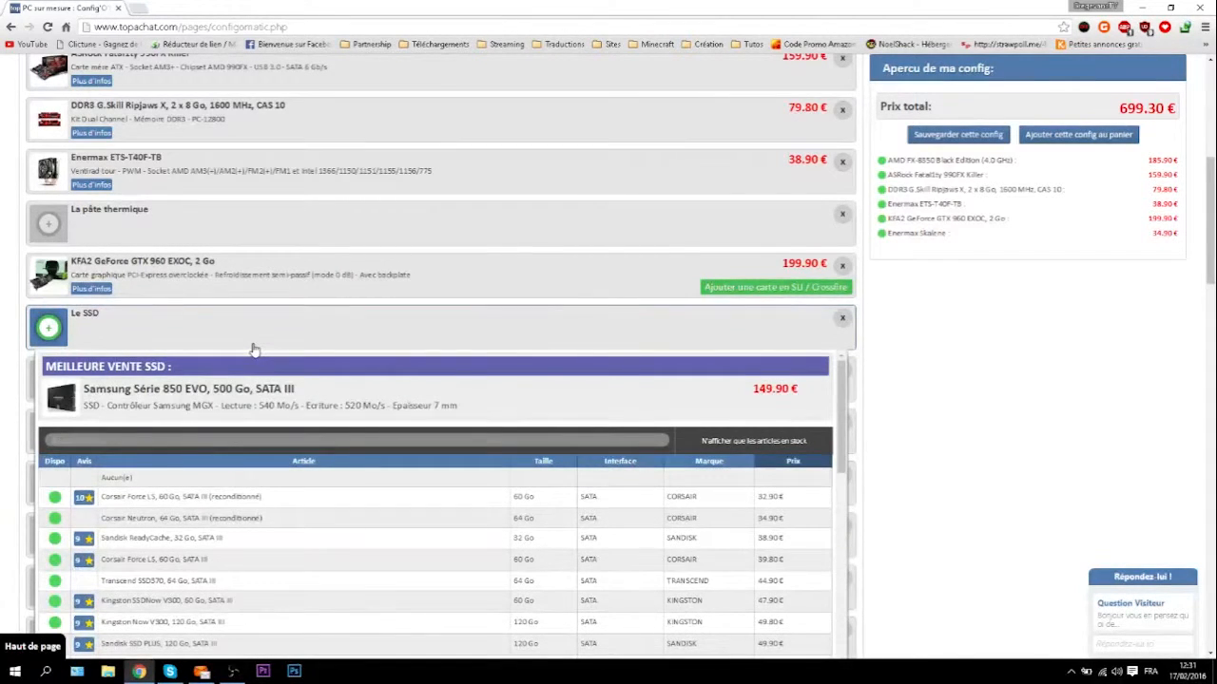
left_click(770, 469)
left_click(770, 470)
scroll(941, 546, "down", 2)
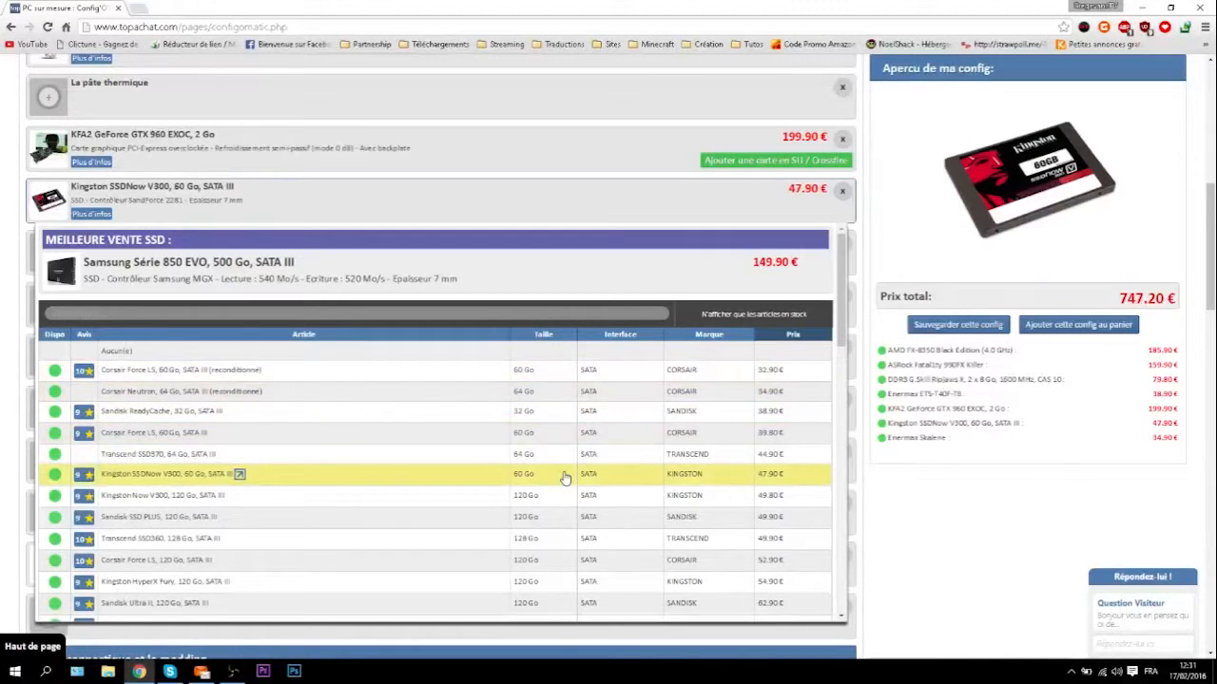
scroll(564, 477, "down", 1)
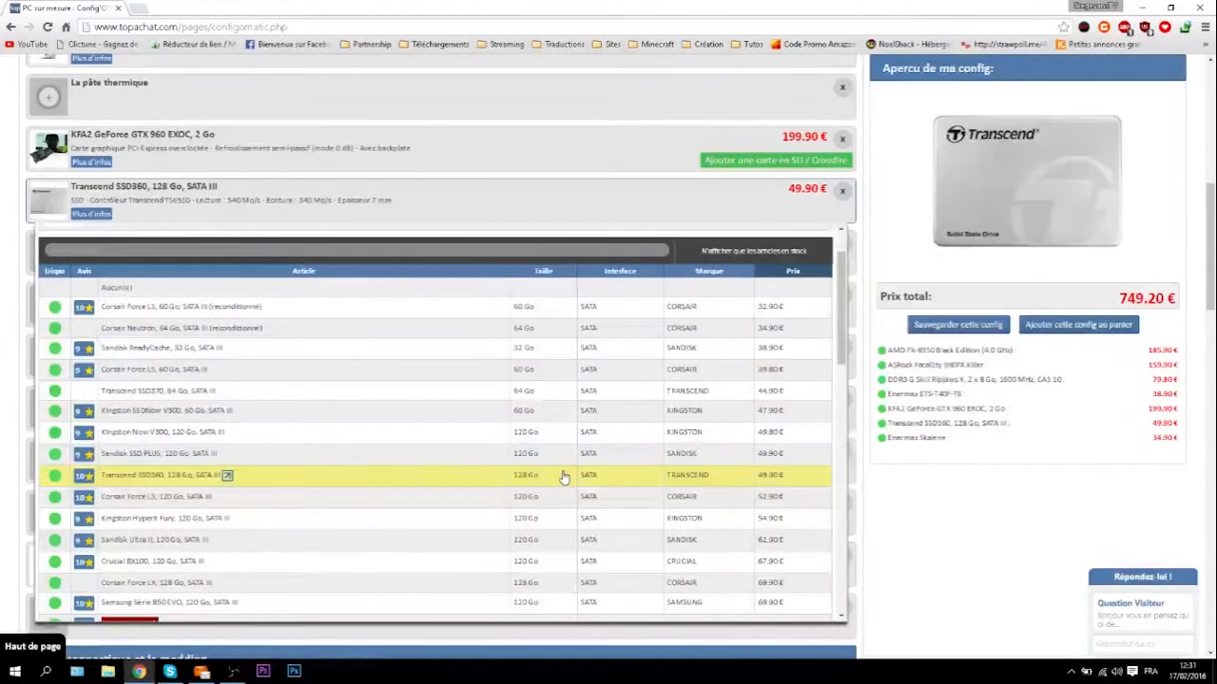
scroll(544, 584, "down", 1)
Step: Compare the prices and capacities of the 120 to 250 Go SSDs from Kingston, Samsung, Sandisk, KFA2 and Crucial
left_click(543, 579)
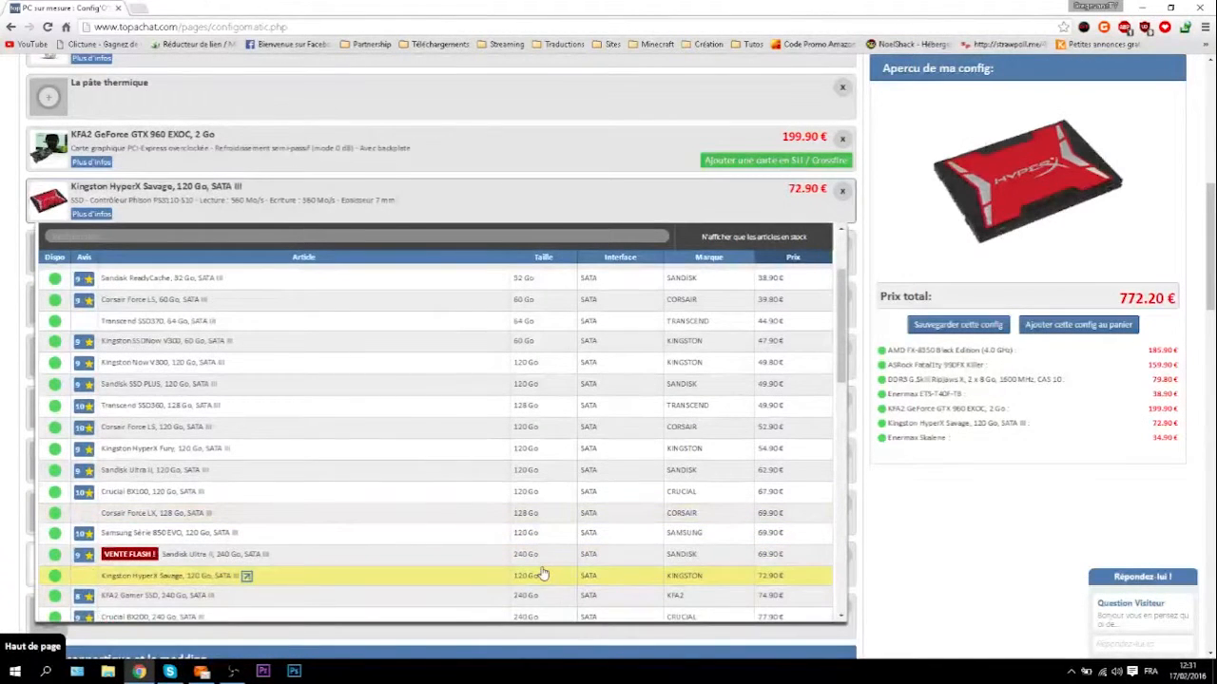
left_click(541, 561)
left_click(551, 542)
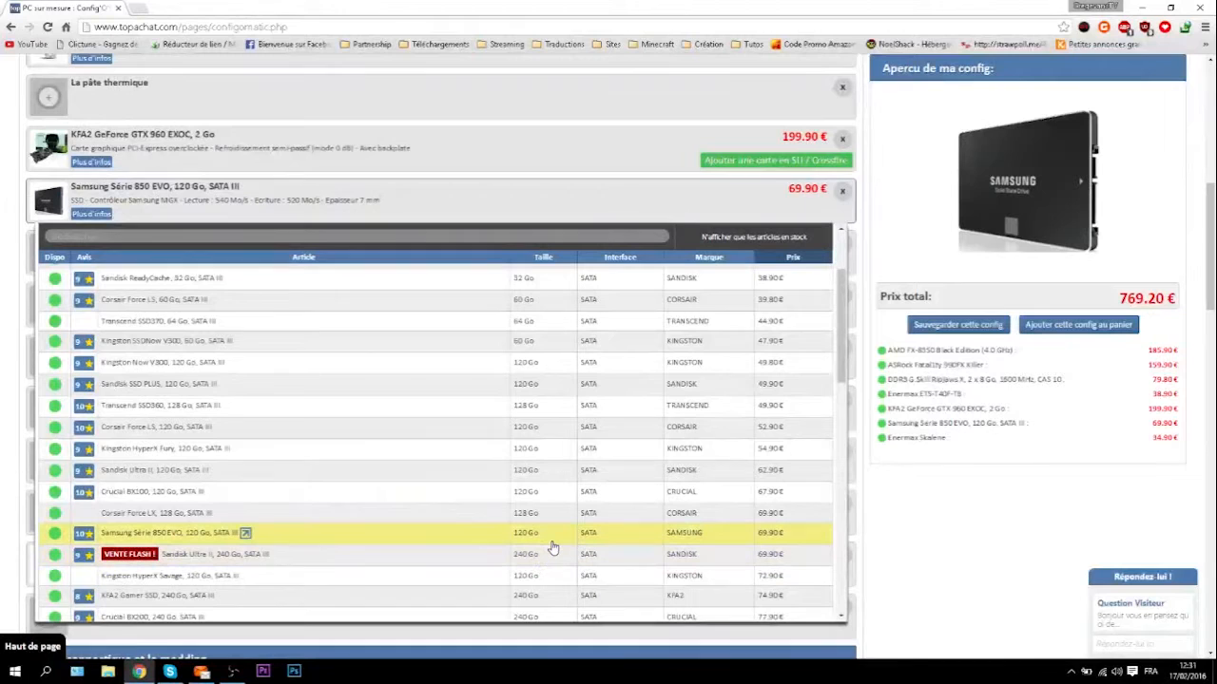
left_click(551, 553)
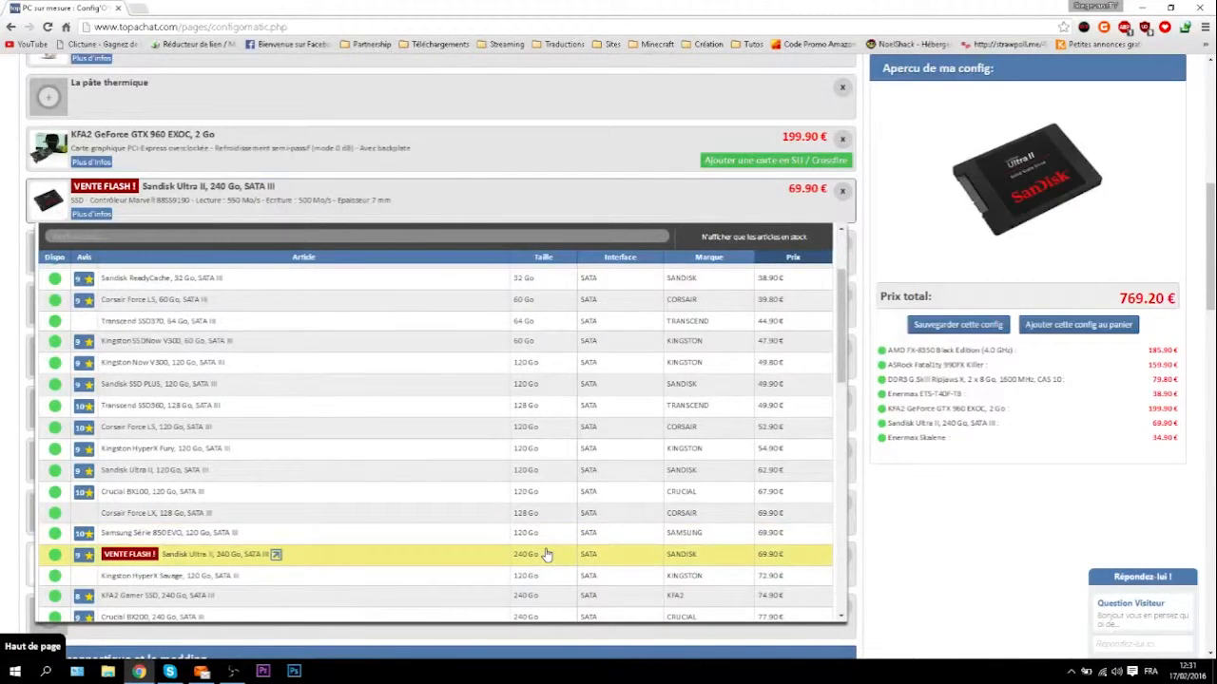
scroll(546, 553, "down", 1)
left_click(547, 553)
scroll(546, 554, "down", 1)
left_click(546, 554)
scroll(546, 555, "up", 1)
left_click(546, 554)
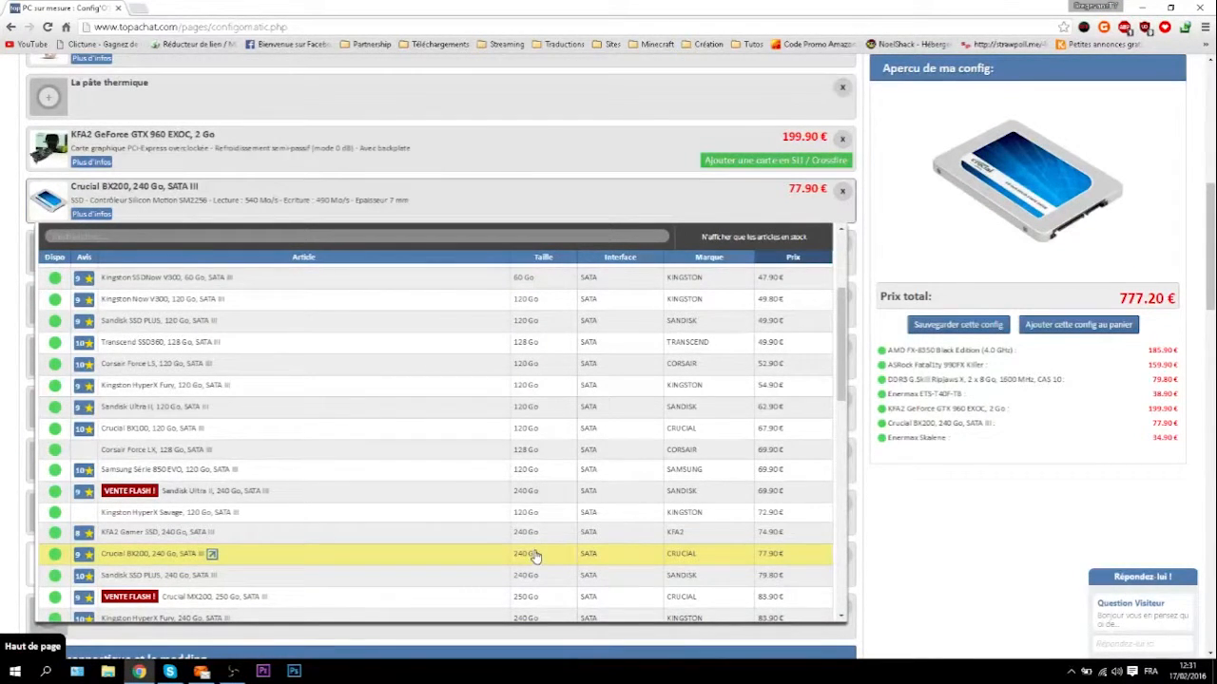
left_click(532, 532)
left_click(519, 511)
left_click(527, 470)
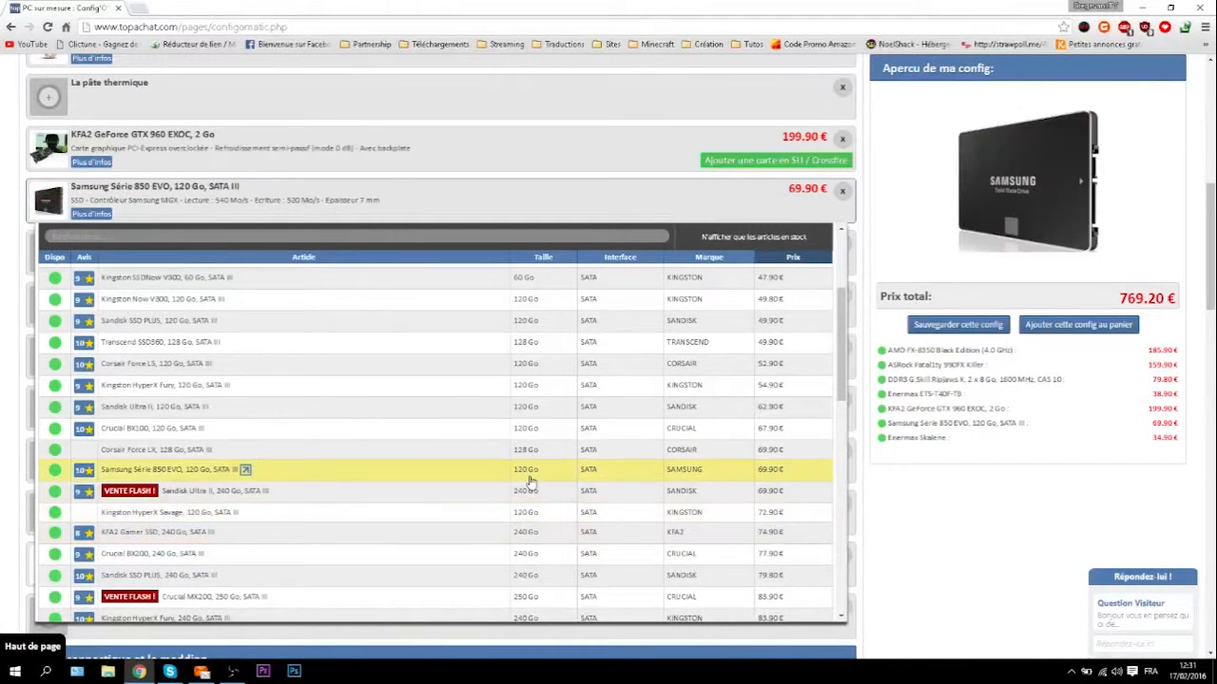
Step: Return to the cheaper SSDs and select the Transcend SSD360, 128 Go, SATA III
scroll(530, 474, "up", 1)
left_click(532, 471)
left_click(529, 406)
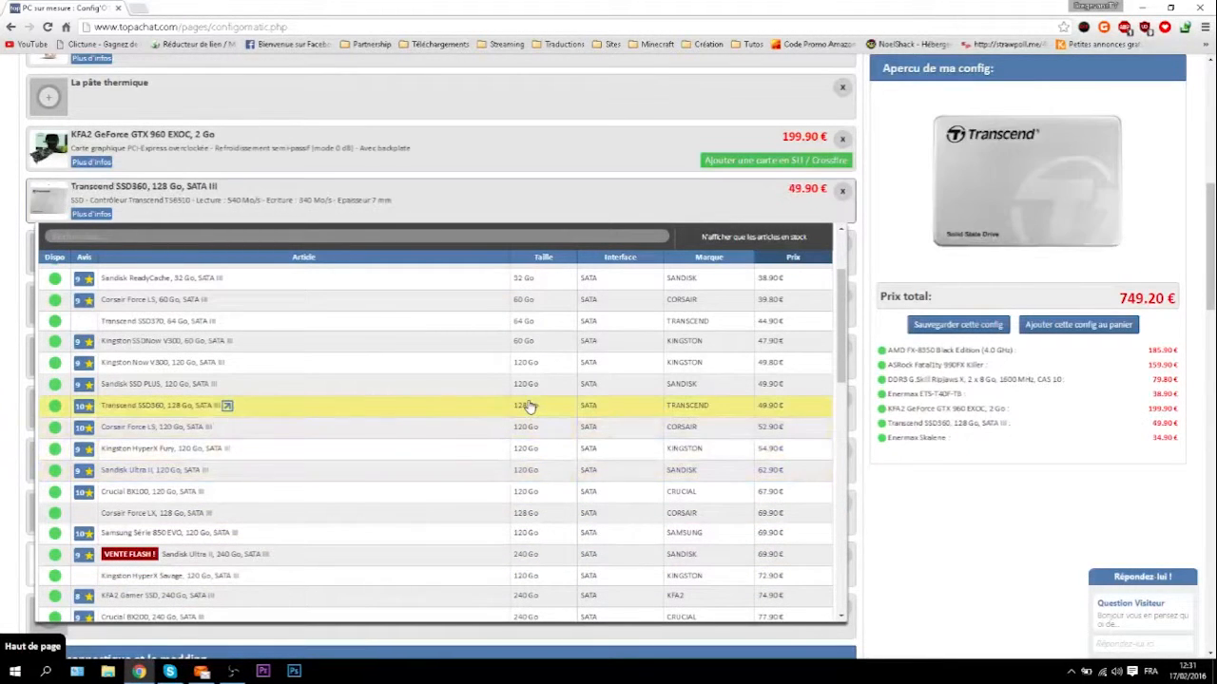
left_click(529, 406)
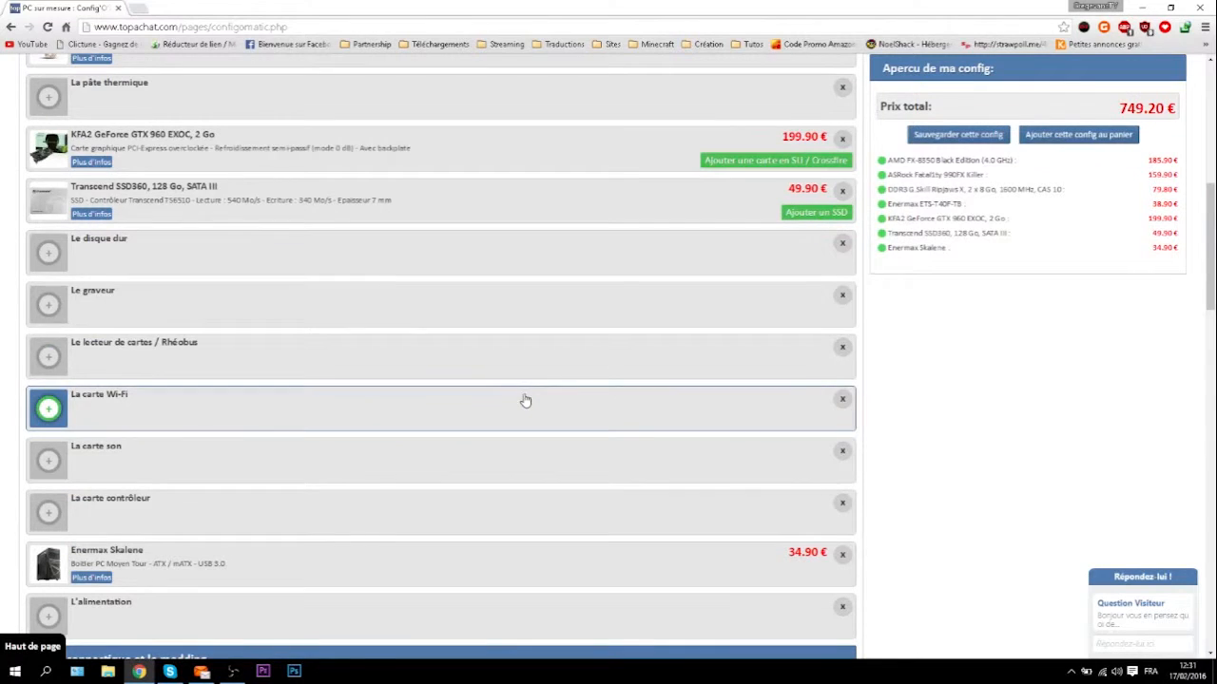
Step: Search the hard drives for "des" and select the Seagate Desktop SSHD, 1 To
left_click(299, 264)
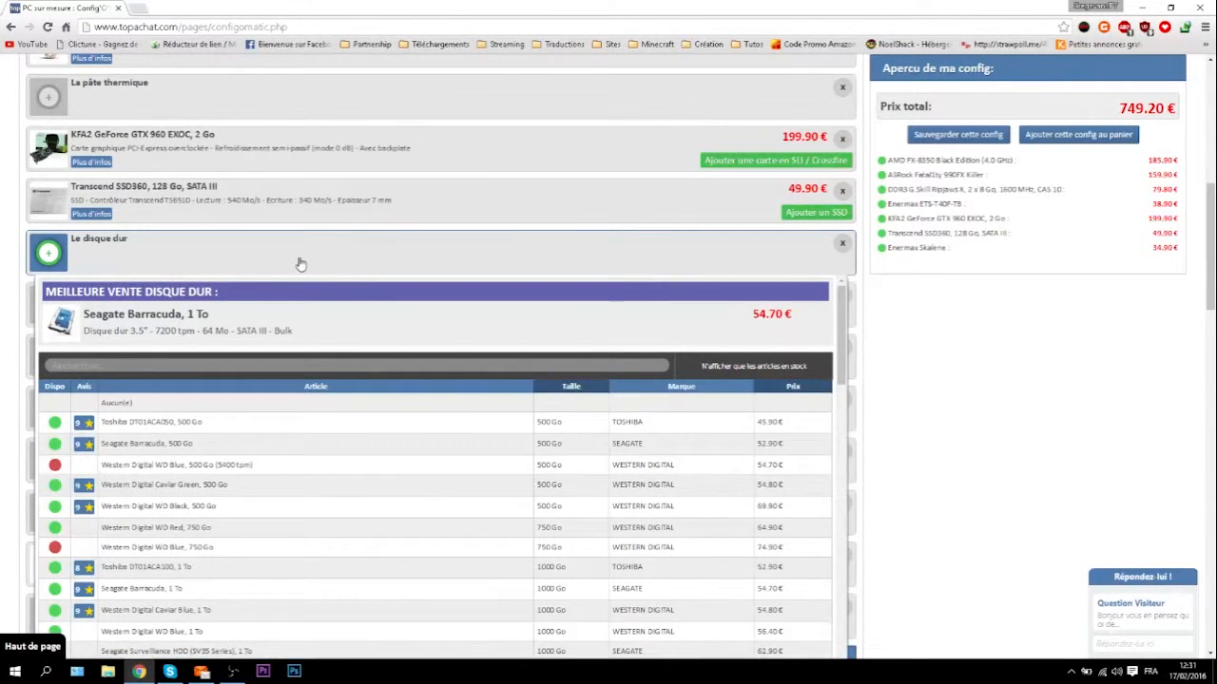
left_click(310, 319)
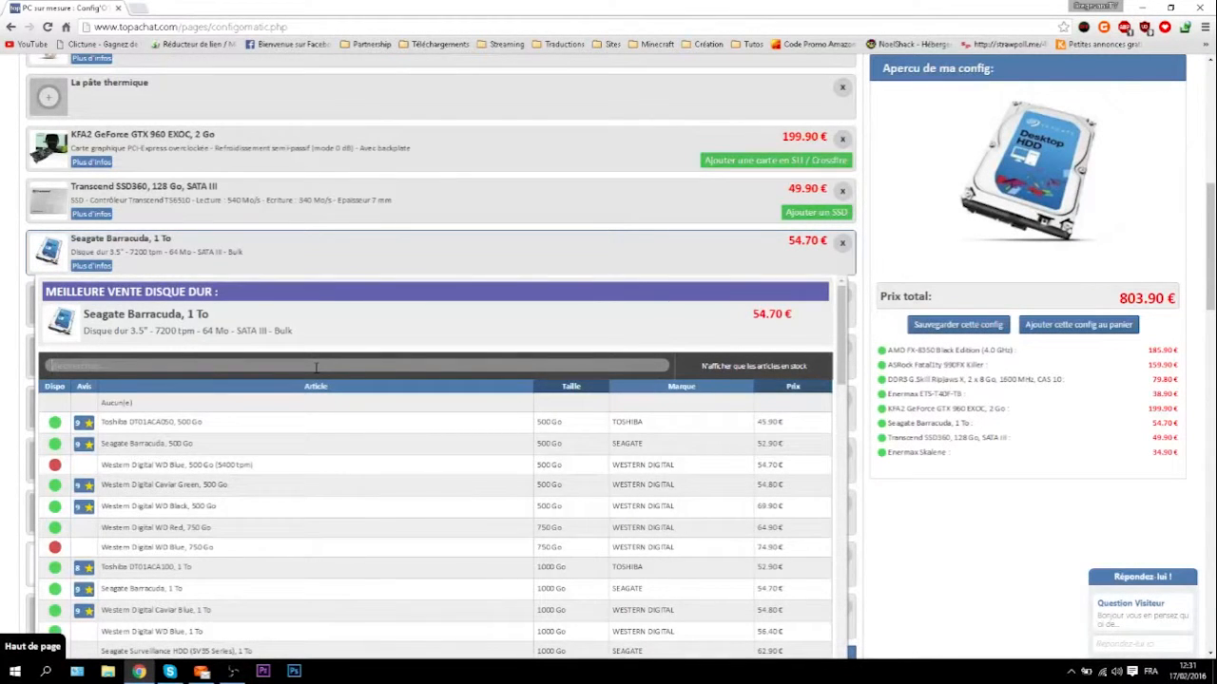
left_click(316, 366)
type("des")
left_click(367, 439)
left_click(368, 428)
scroll(152, 276, "down", 1)
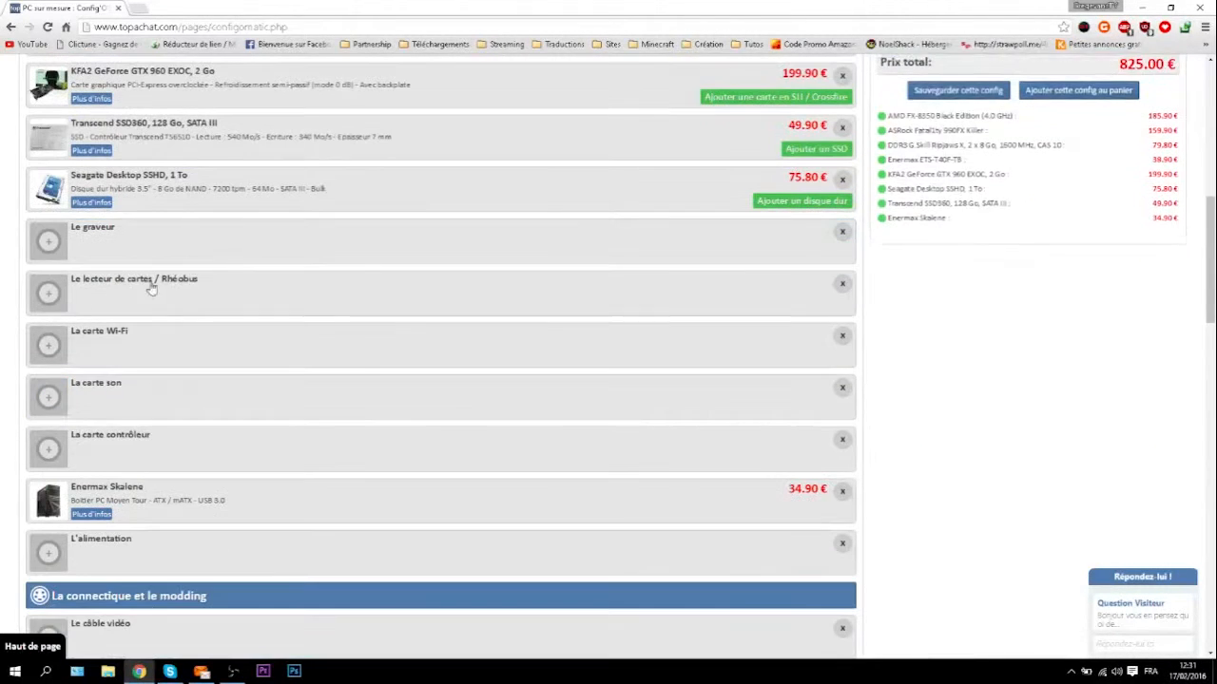
Step: Select the LG GH24NSD1, Noir as the DVD writer and dismiss the offer to add an extra SATA cable
left_click(221, 257)
left_click(779, 408)
left_click(763, 431)
left_click(728, 415)
left_click(710, 437)
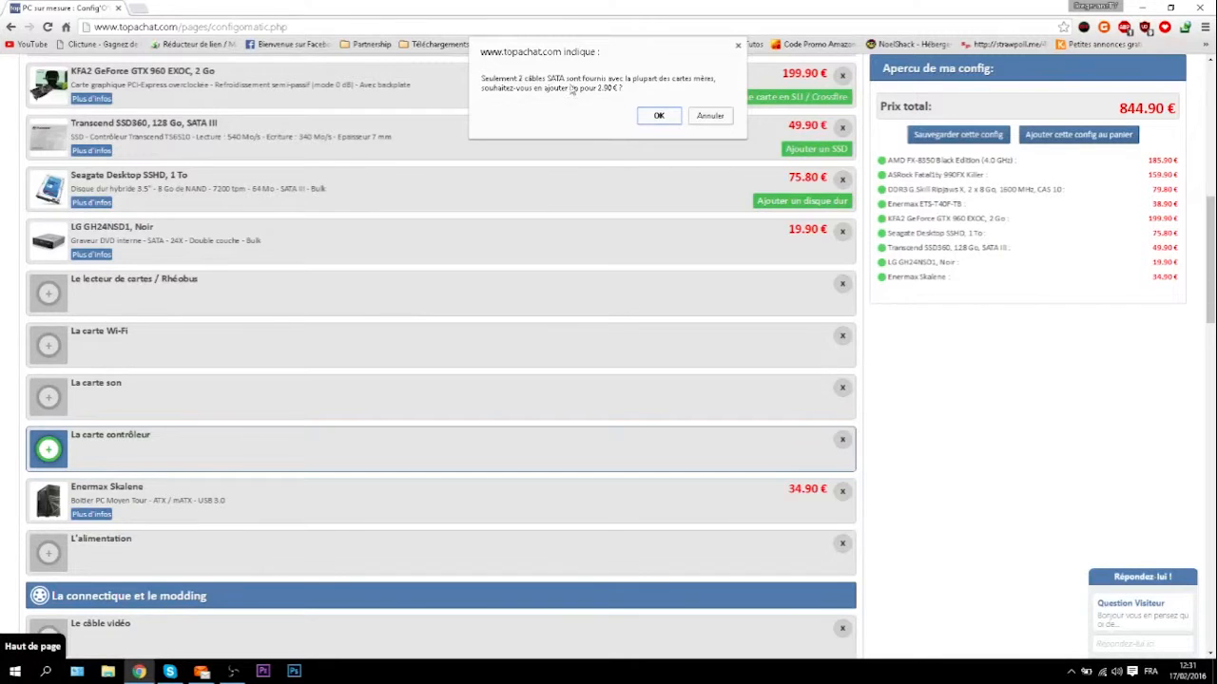
left_click(738, 46)
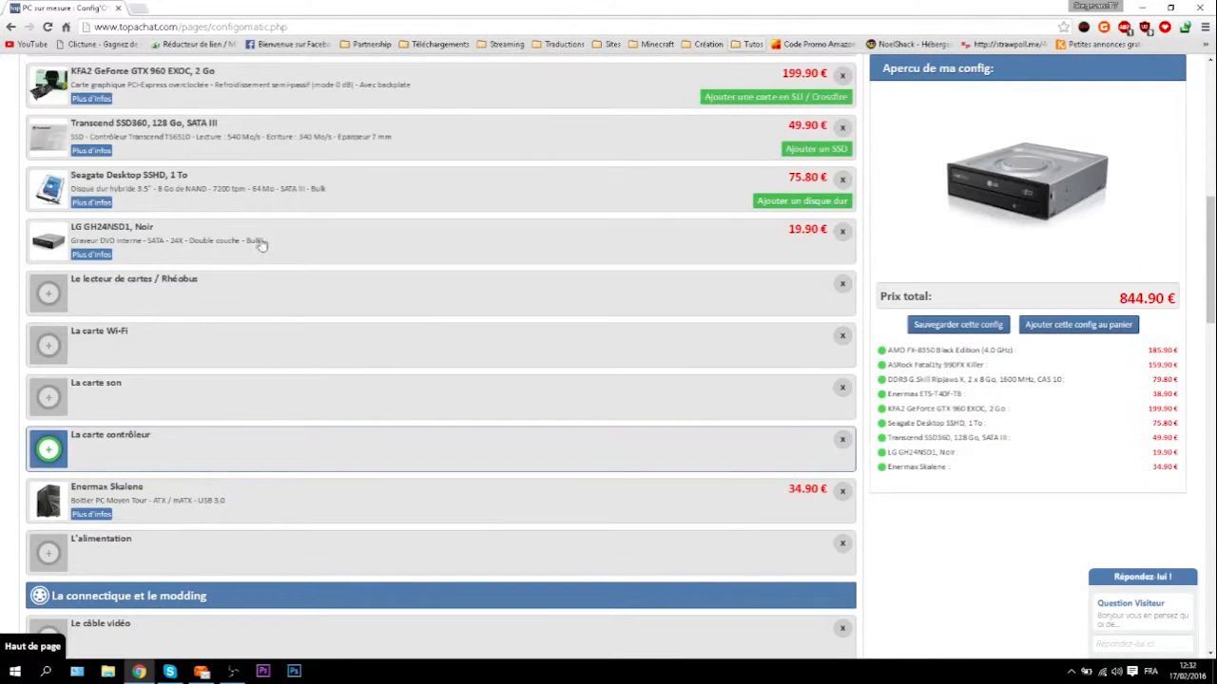
Step: Open the list of compatible power supplies and sort it by price, cheapest first
scroll(157, 249, "down", 1)
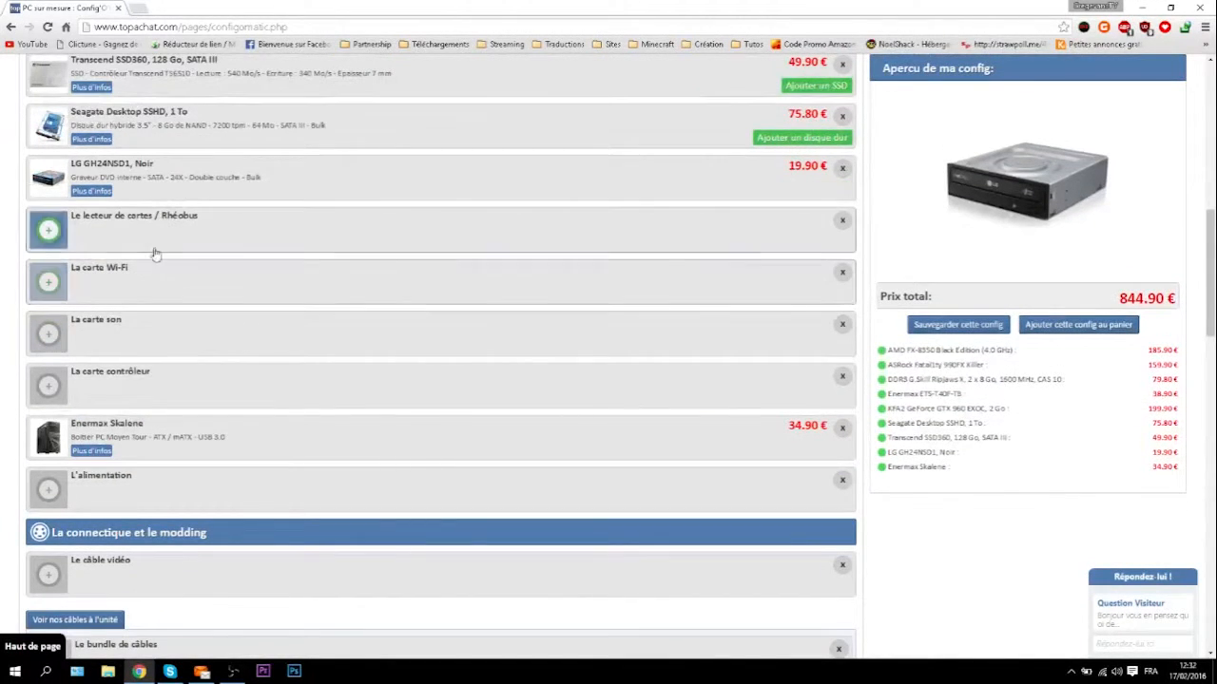
scroll(172, 390, "down", 1)
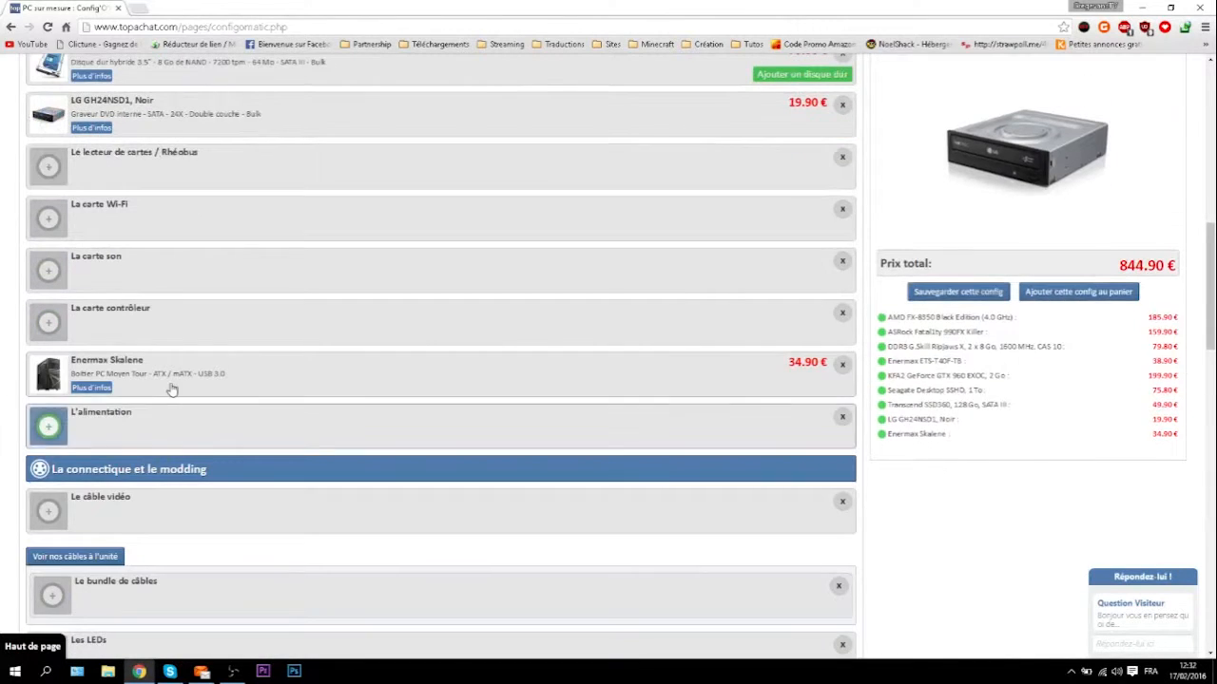
left_click(200, 419)
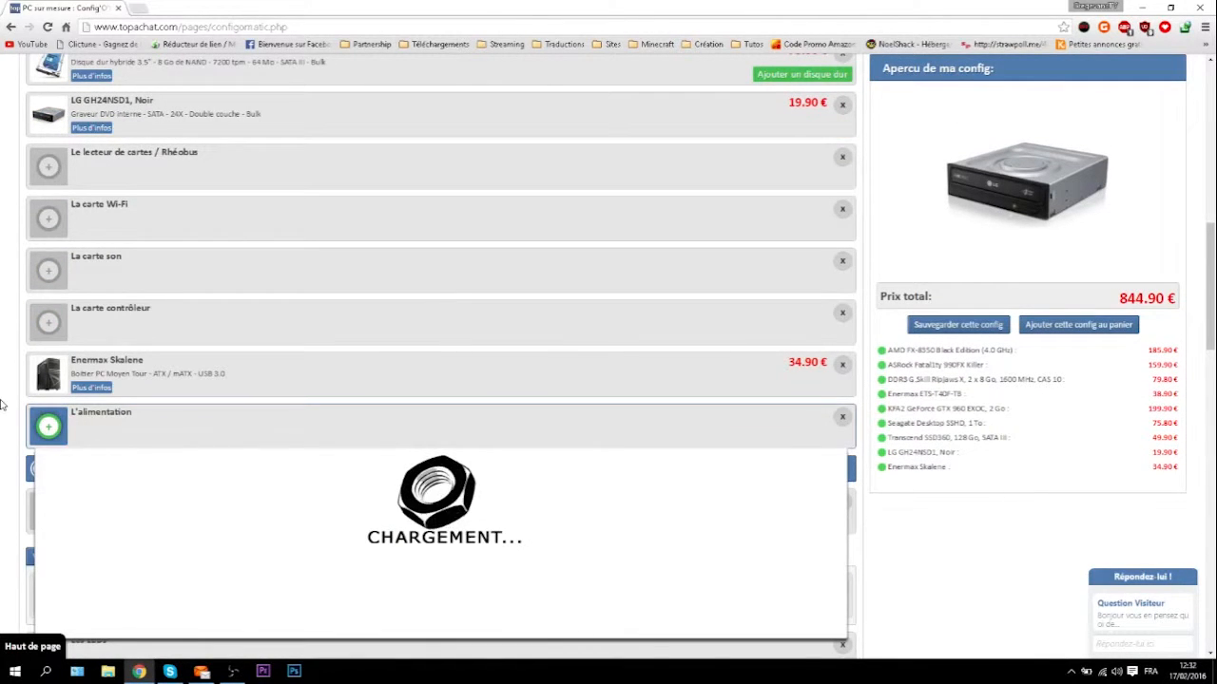
scroll(3, 403, "down", 2)
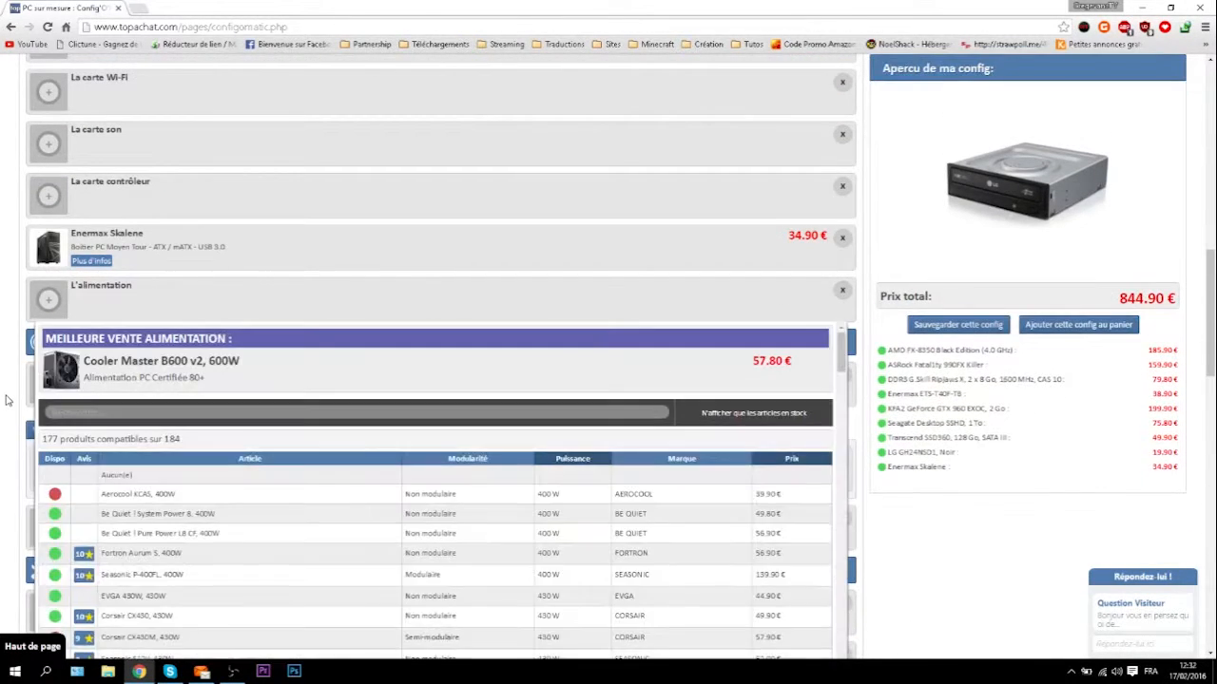
left_click(114, 493)
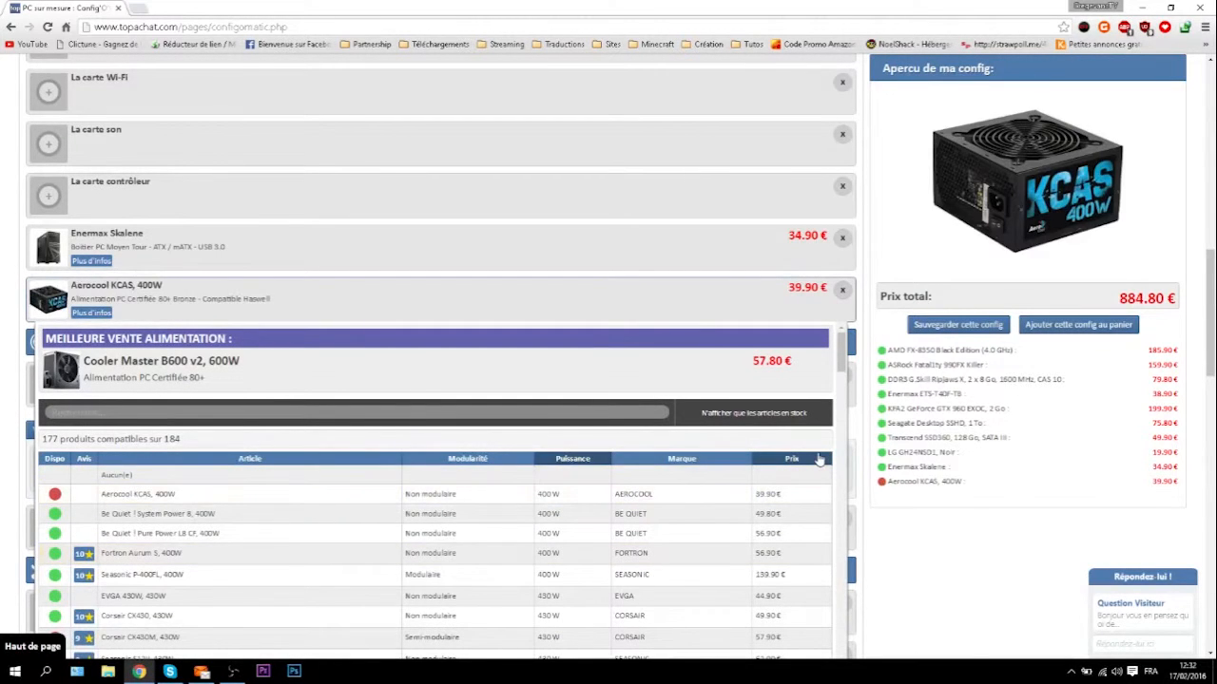
left_click(817, 459)
left_click(817, 535)
scroll(952, 533, "down", 1)
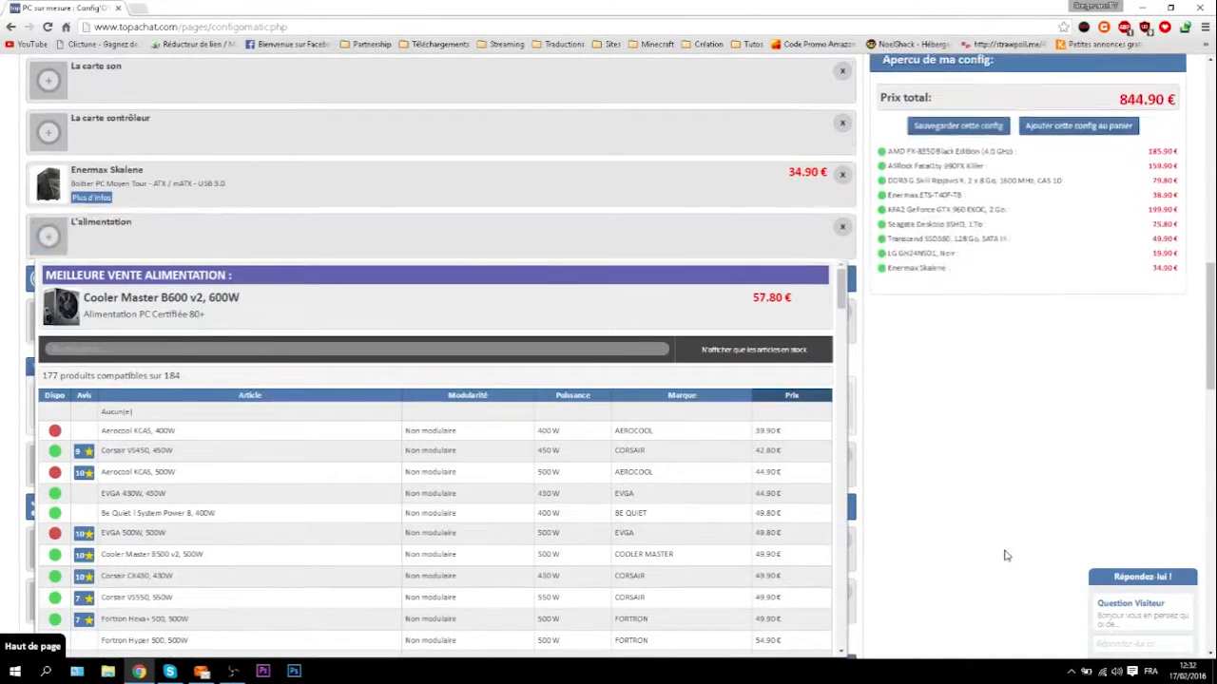
Step: Compare the wattage, modularity and price of the power supplies costing up to about 80 €
left_click(547, 432)
left_click(548, 455)
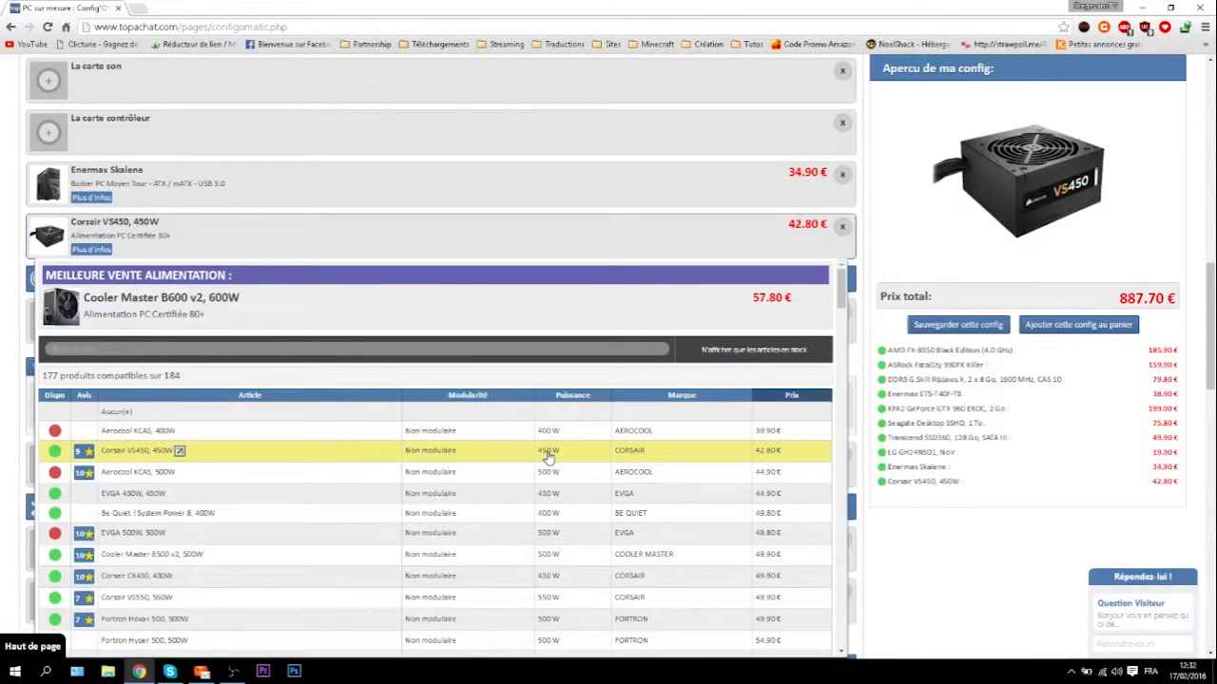
scroll(548, 458, "down", 3)
left_click(549, 455)
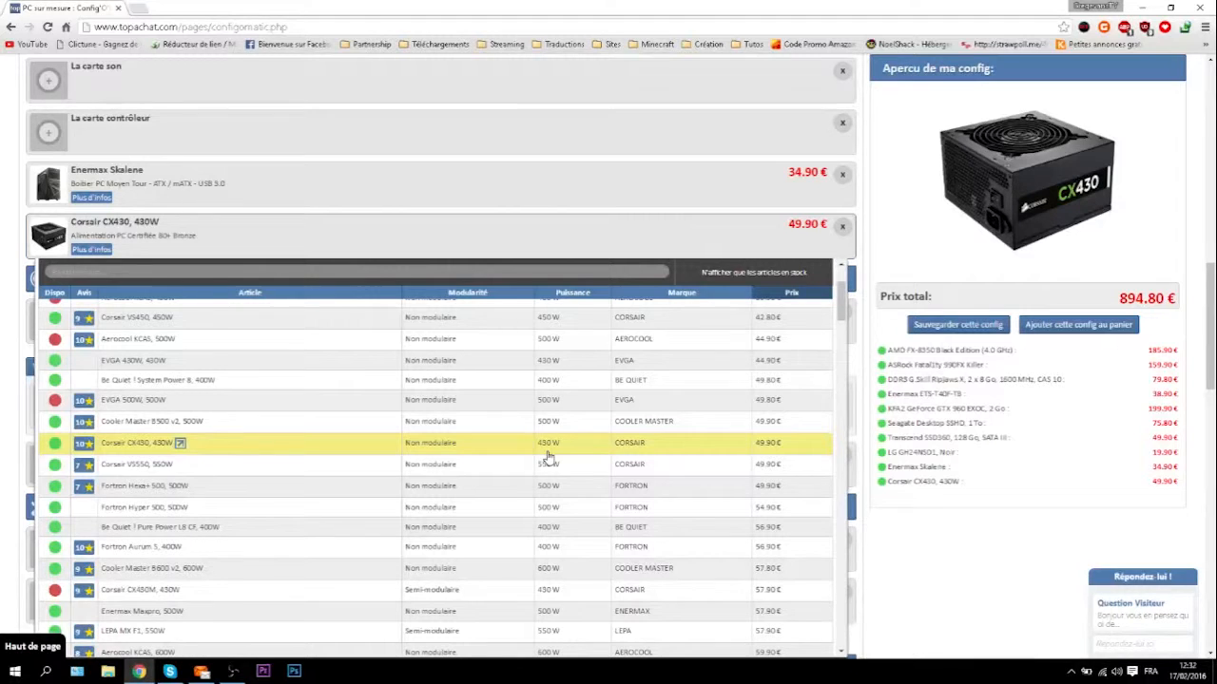
key("Down")
key("Down")
key("Down")
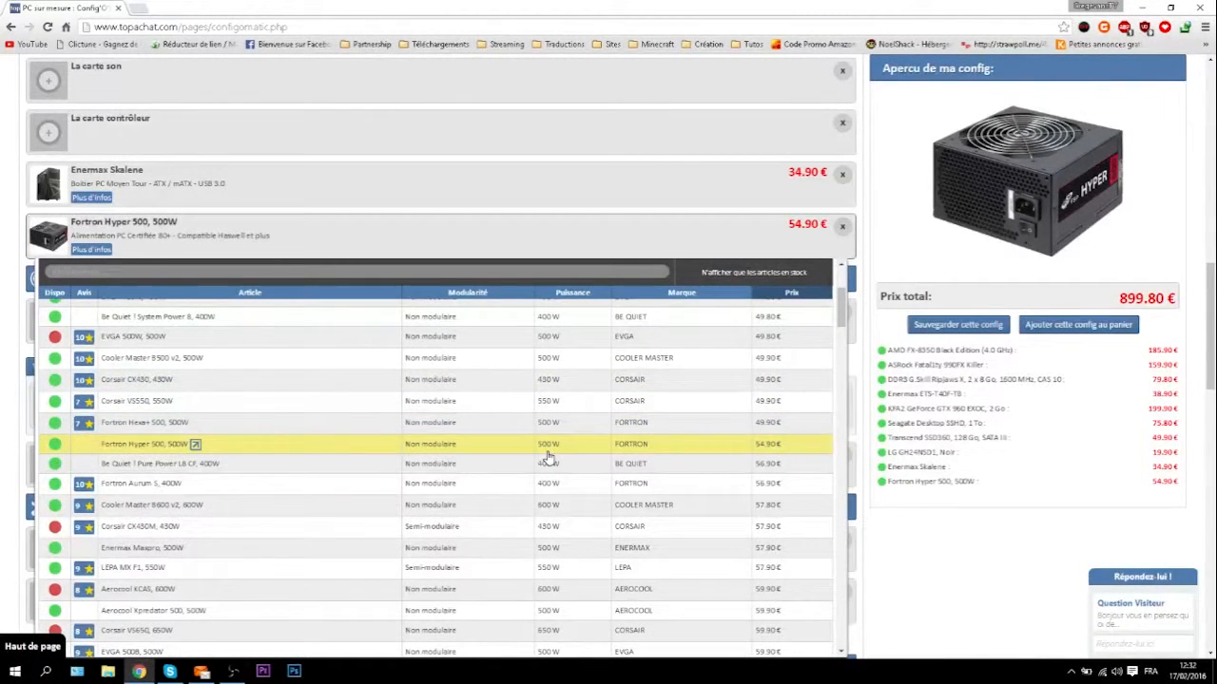
key("Down")
key("Down")
key("Down")
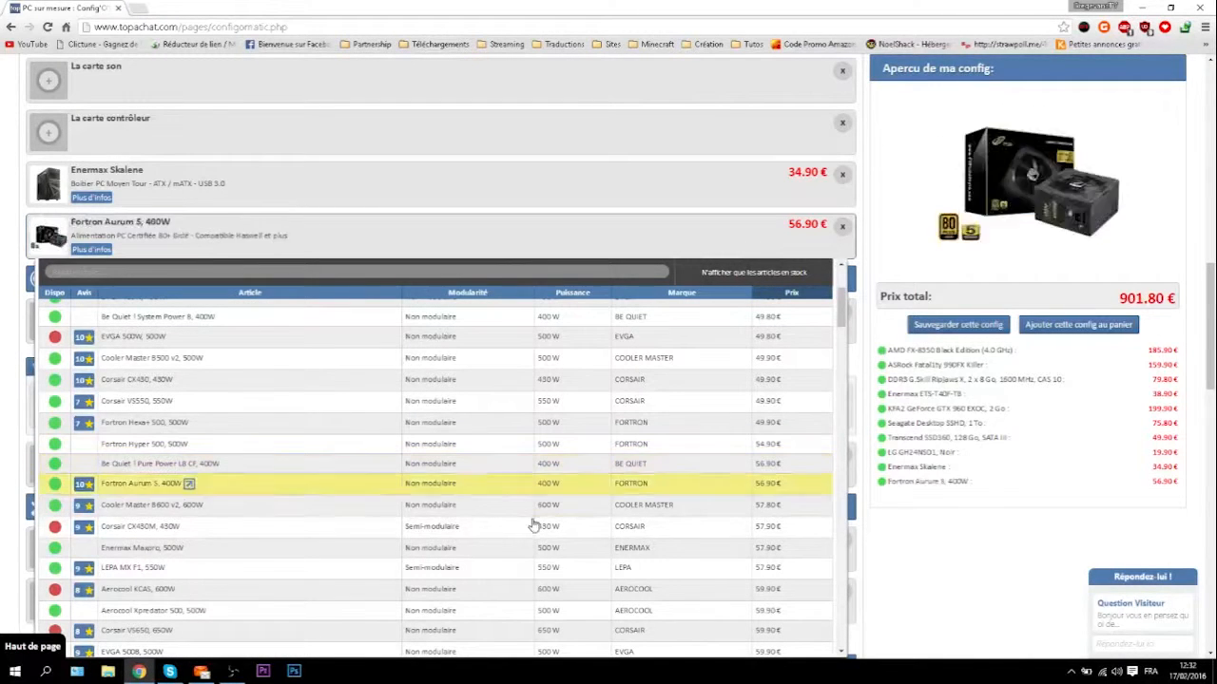
key("Down")
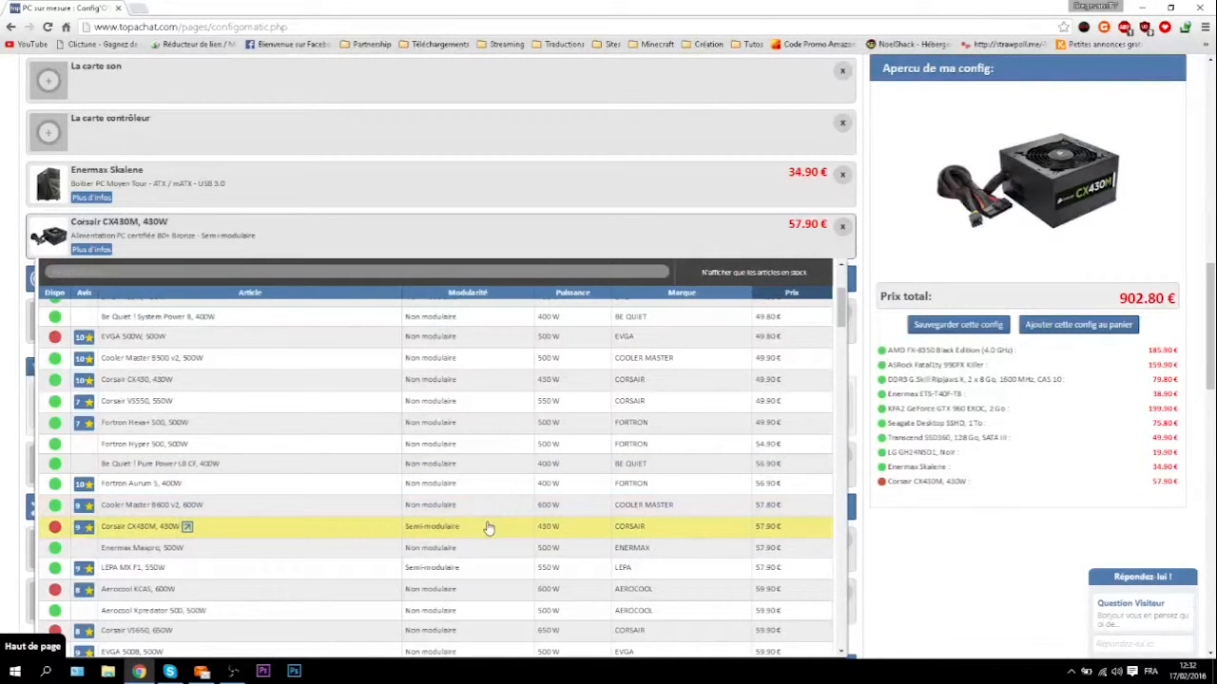
key("Down")
key("Down")
key("Down")
key("Down")
key("Down")
key("Down")
key("Down")
key("Down")
key("Down")
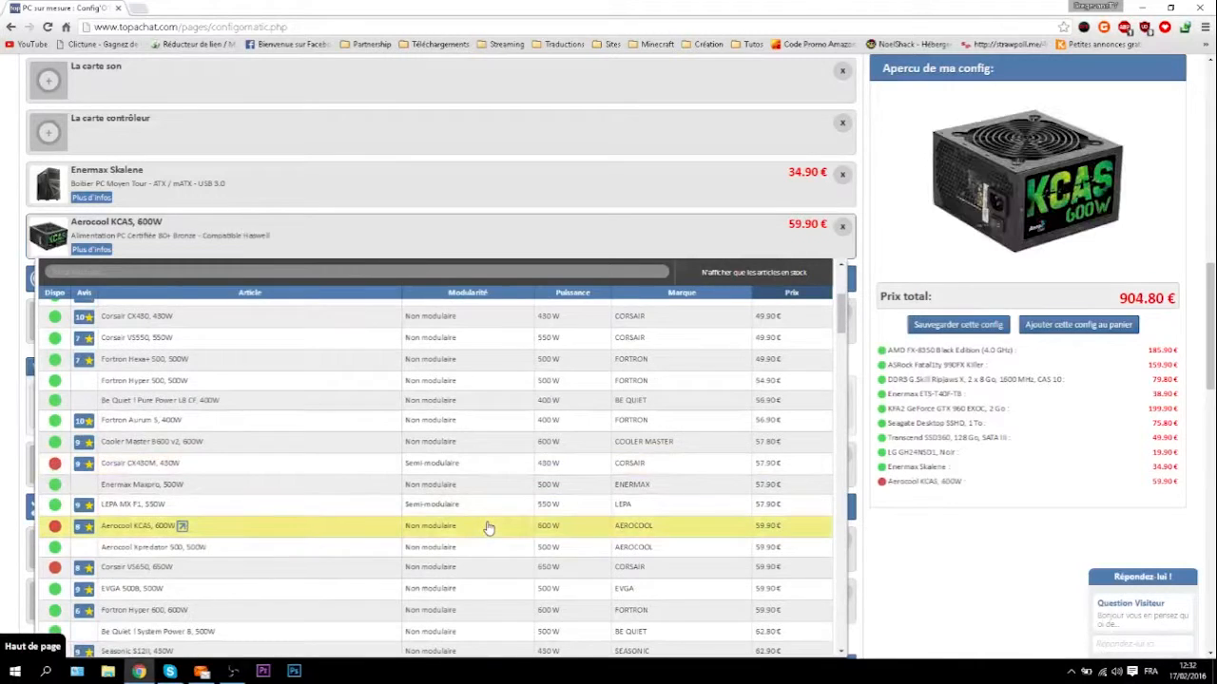
key("Down")
key("Down")
key("Down")
key("Down")
key("Down")
key("Down")
key("Down")
key("Down")
key("Down")
key("Down")
key("Down")
key("Down")
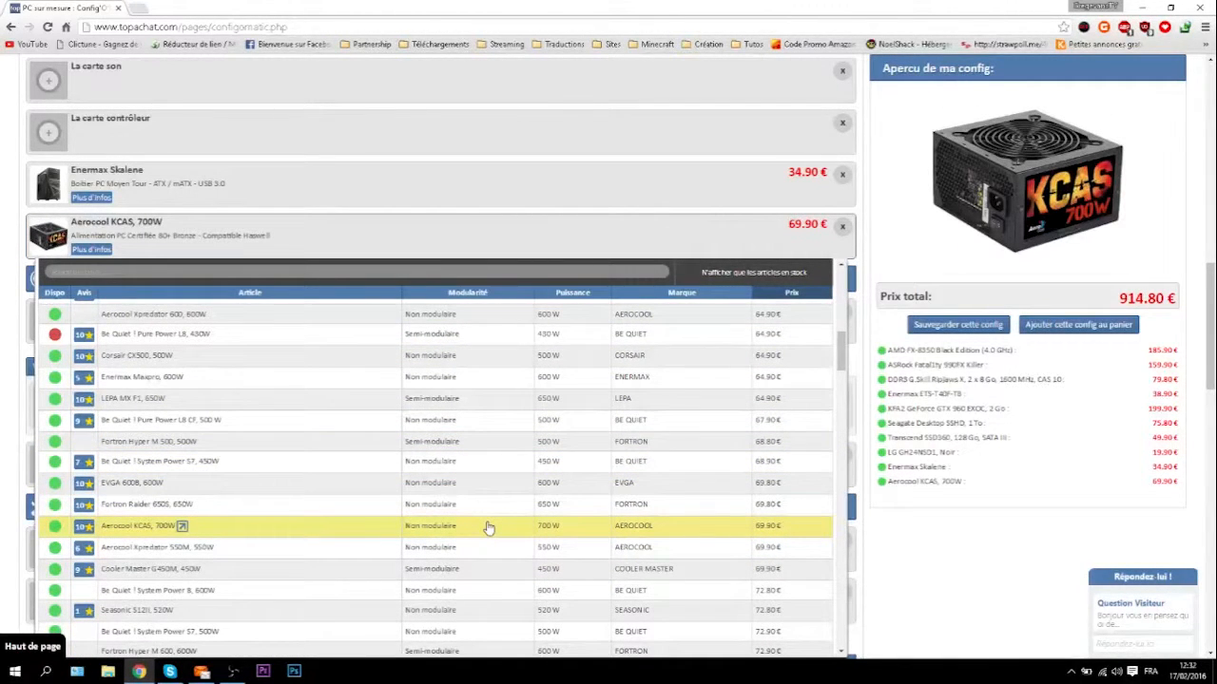
key("Down")
key("Down")
key("Down")
key("Down")
key("Down")
key("Down")
key("Down")
key("Down")
key("Down")
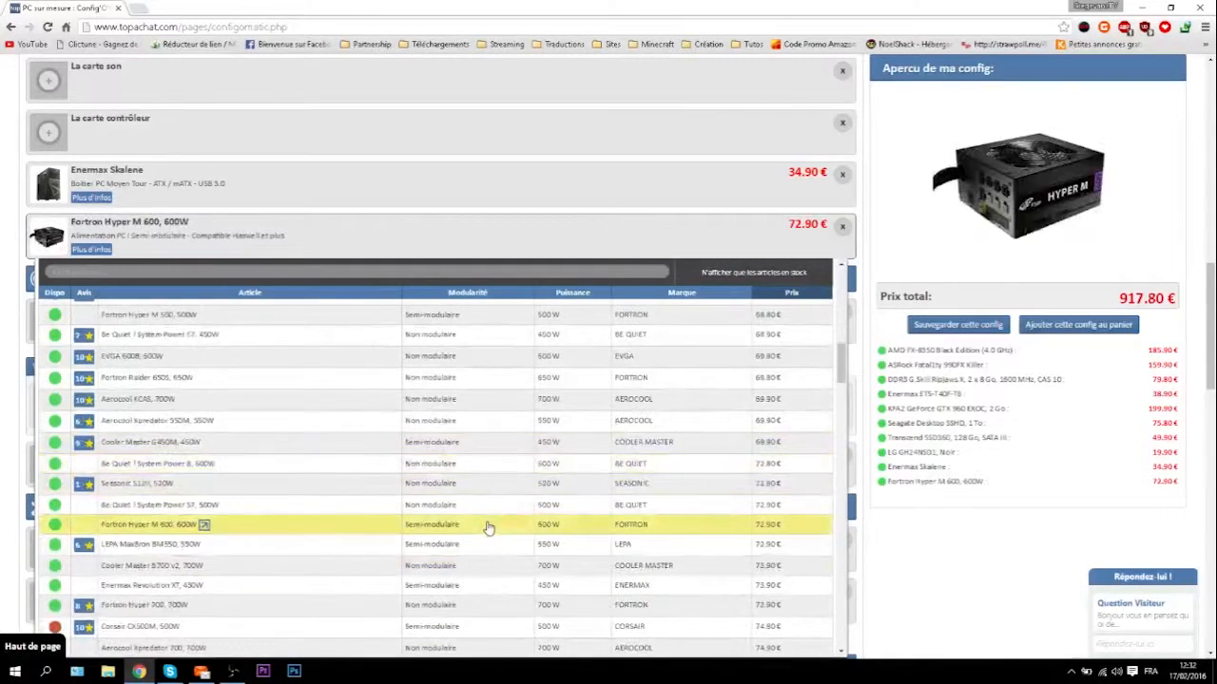
key("Down")
key("Down")
key("Down")
key("Down")
key("Down")
key("Down")
key("Down")
key("Down")
key("Down")
key("Down")
key("Down")
key("Down")
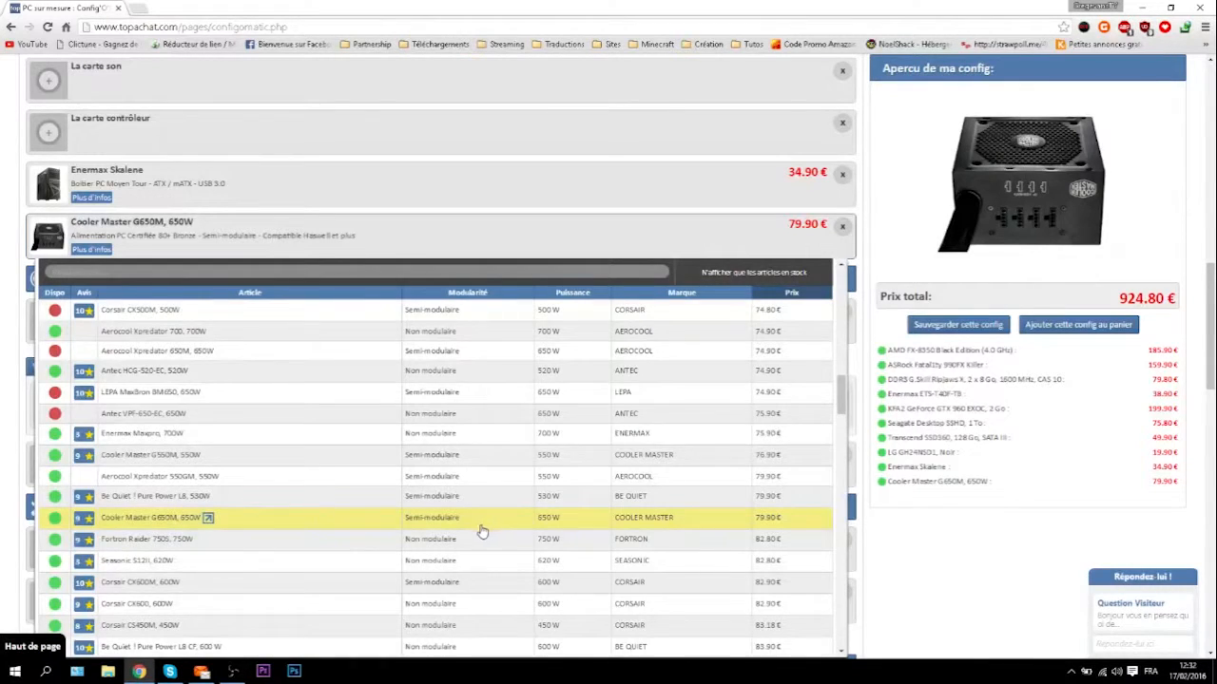
Step: Continue to the more expensive power supplies and select the Seasonic M12II-620 Evo, 620W
scroll(484, 529, "down", 3)
scroll(482, 532, "down", 1)
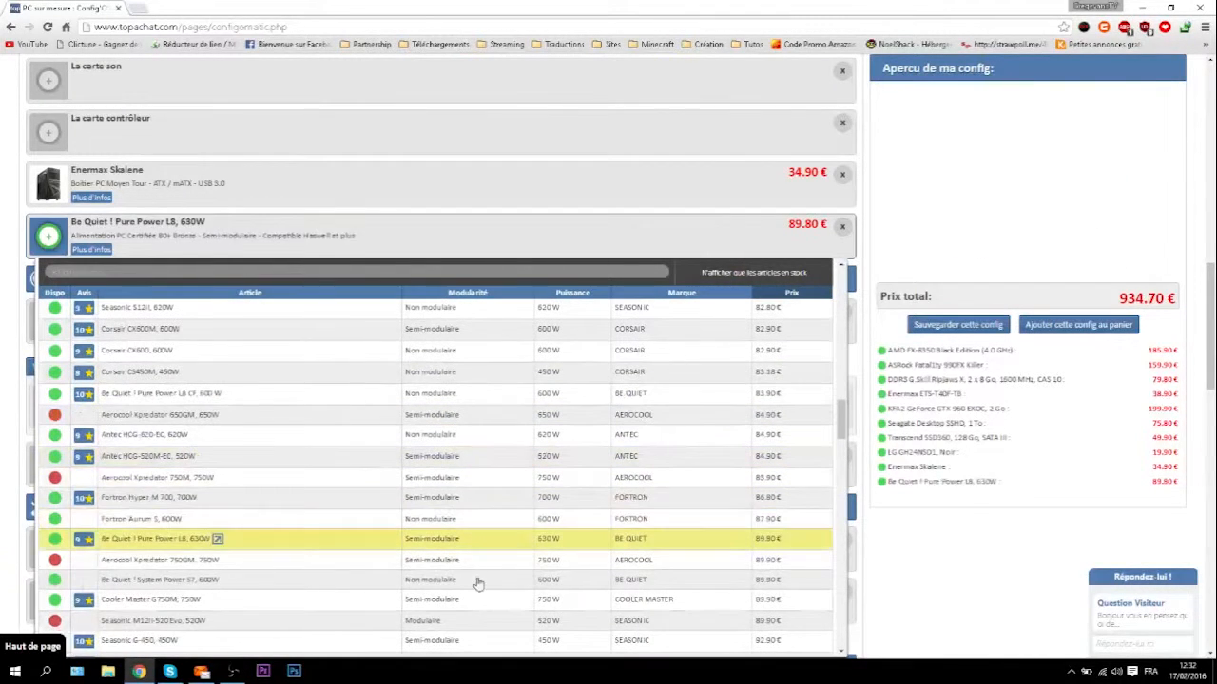
scroll(482, 606, "down", 1)
scroll(494, 565, "down", 1)
scroll(495, 565, "down", 1)
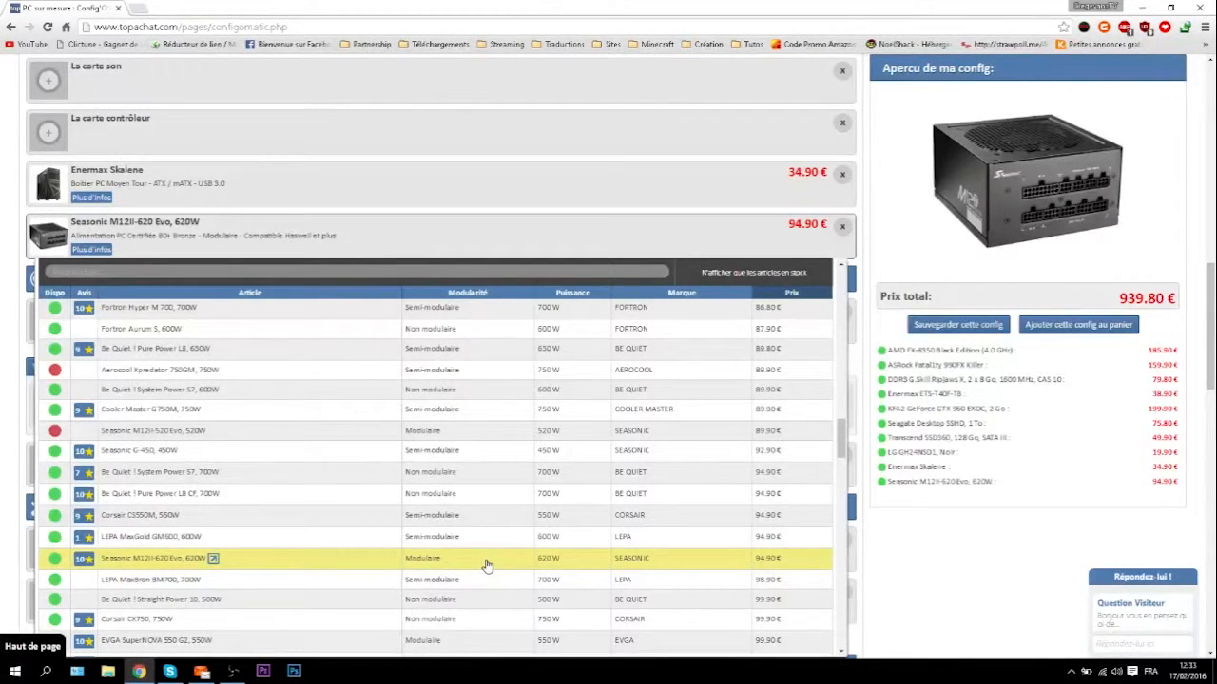
left_click(485, 564)
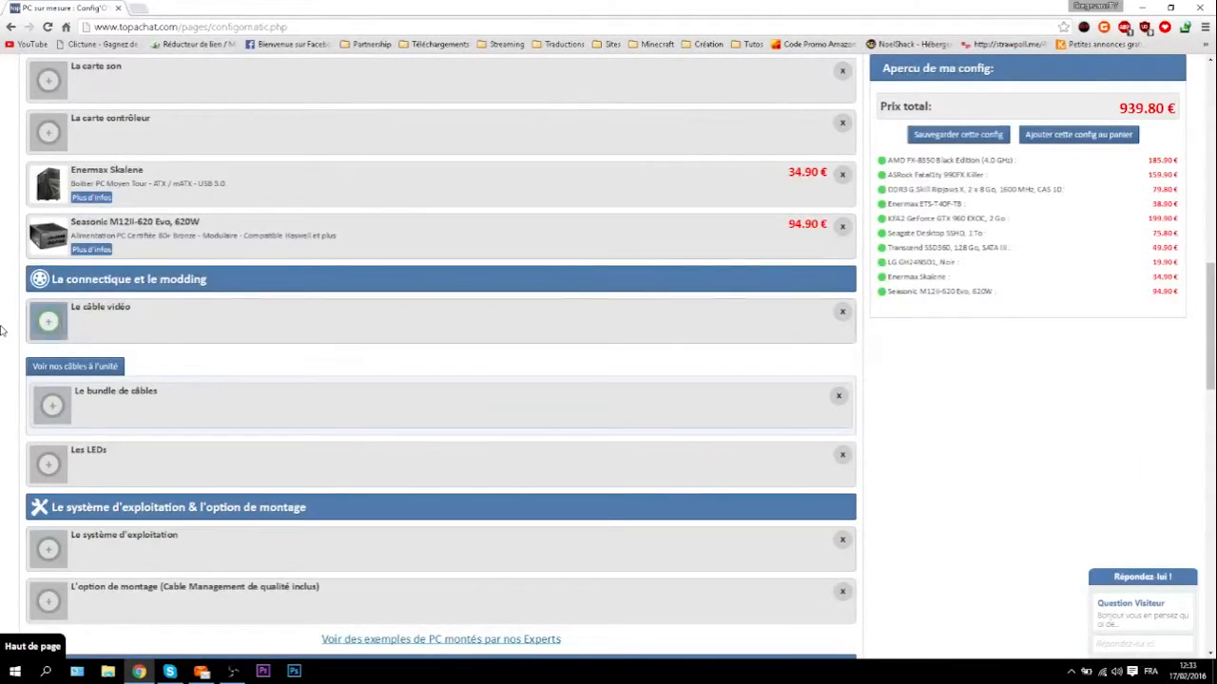
Step: Review the configuration's chosen components from the processor to the power supply, and the remaining empty categories
scroll(1, 330, "up", 3)
scroll(2, 330, "up", 6)
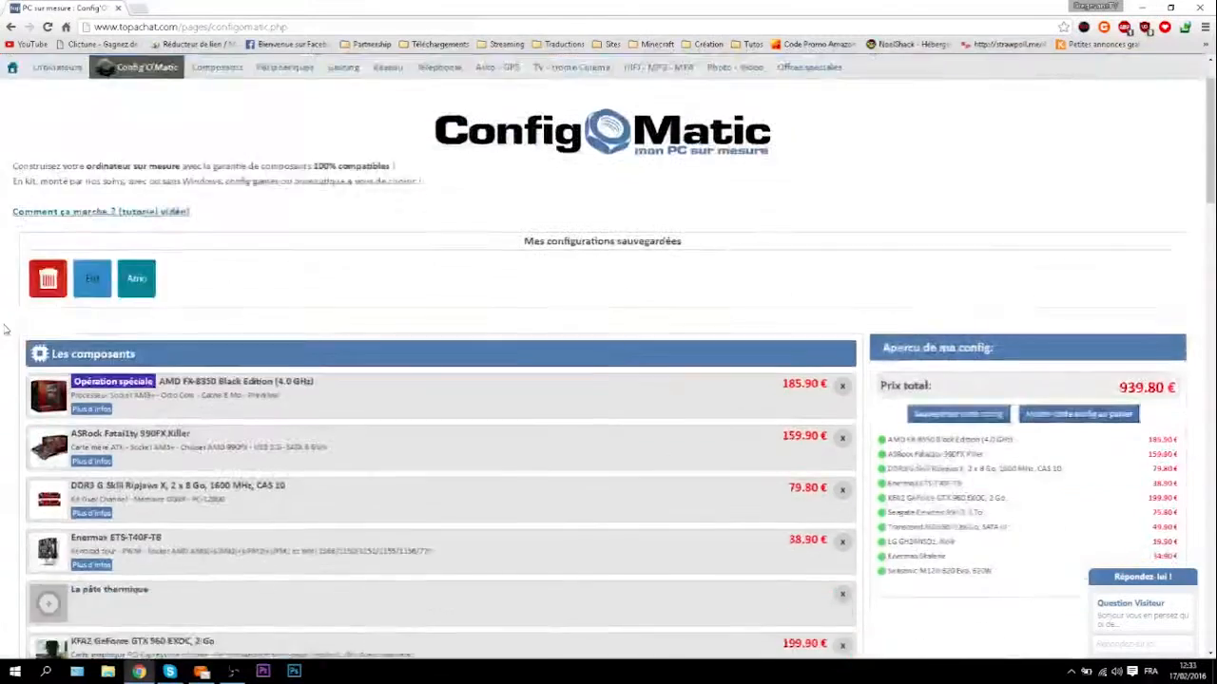
scroll(1, 330, "down", 3)
scroll(2, 329, "down", 3)
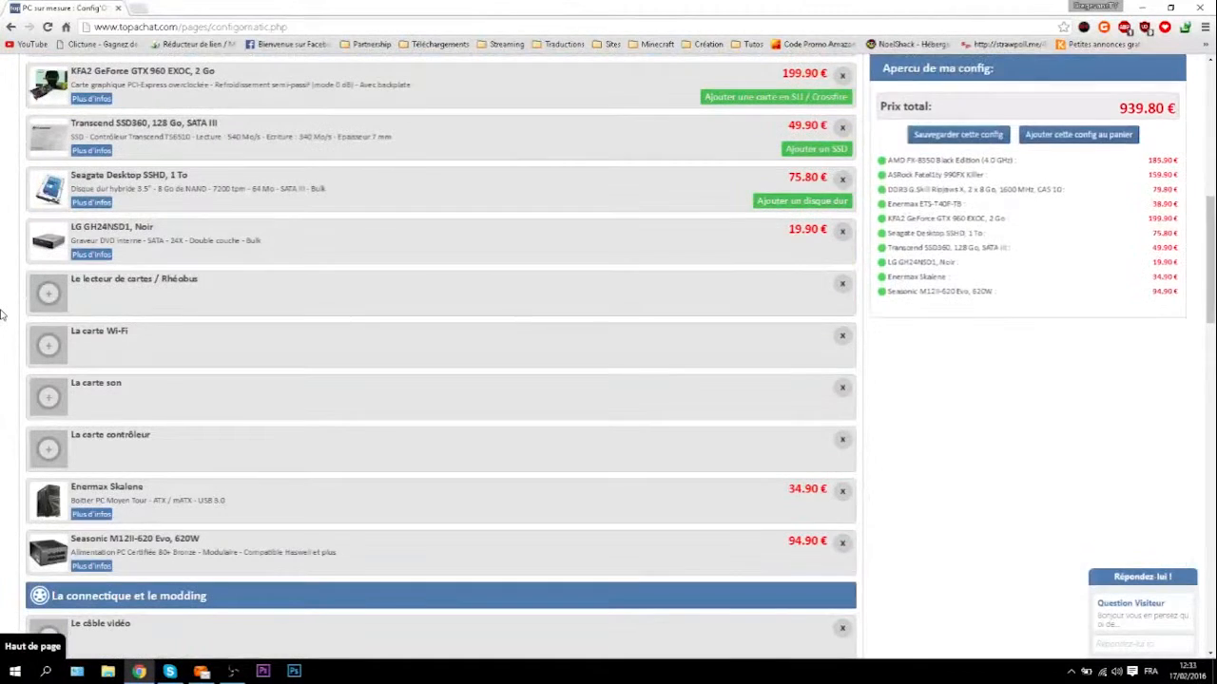
scroll(2, 314, "down", 2)
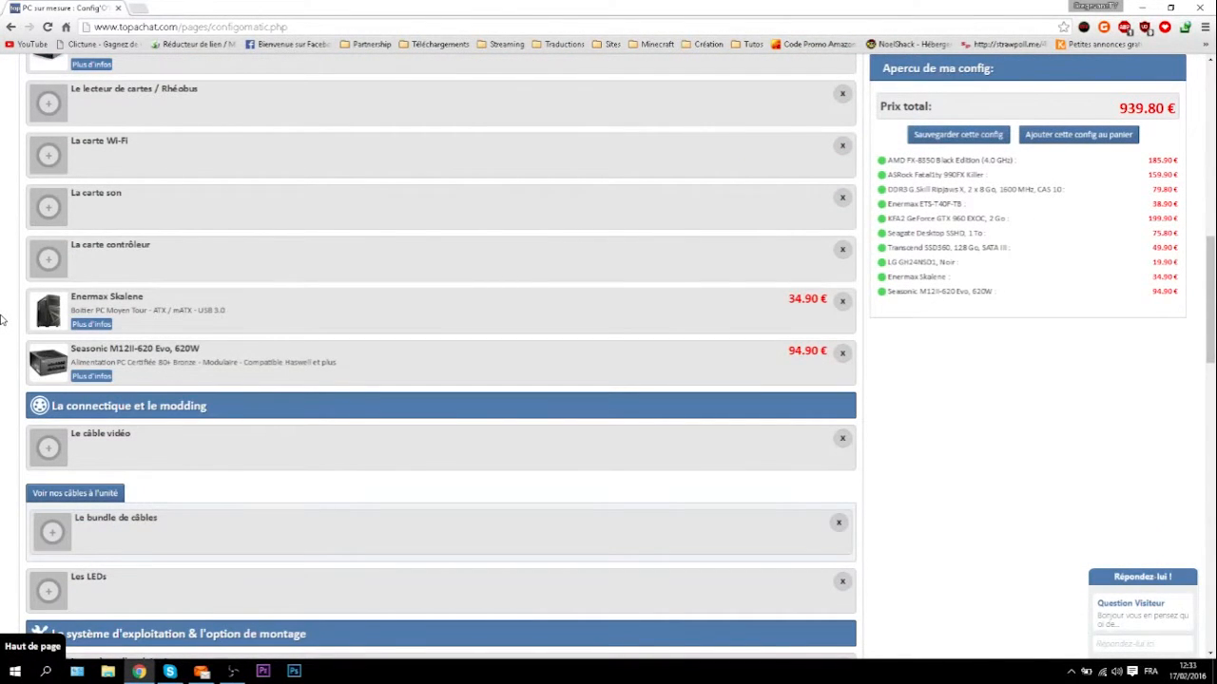
scroll(2, 323, "down", 2)
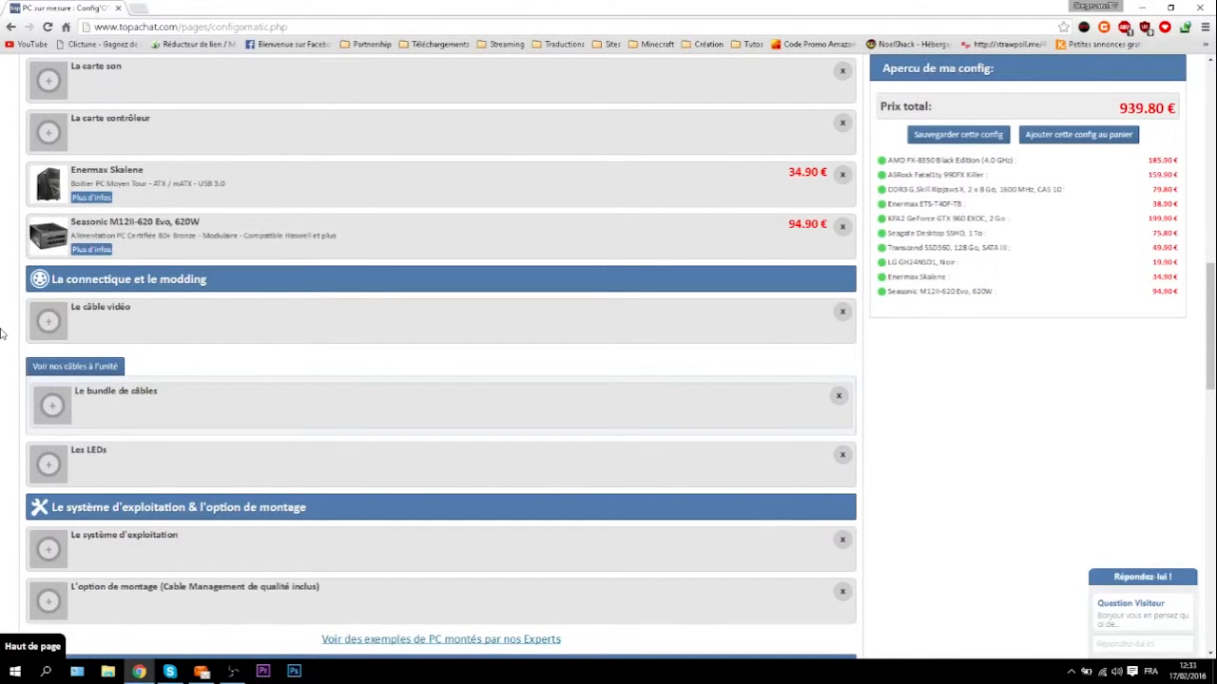
Step: Compare the Windows editions and select Microsoft Windows 10 Professionnel, 64 bits, OEM - Version DVD as the operating system
scroll(2, 332, "down", 3)
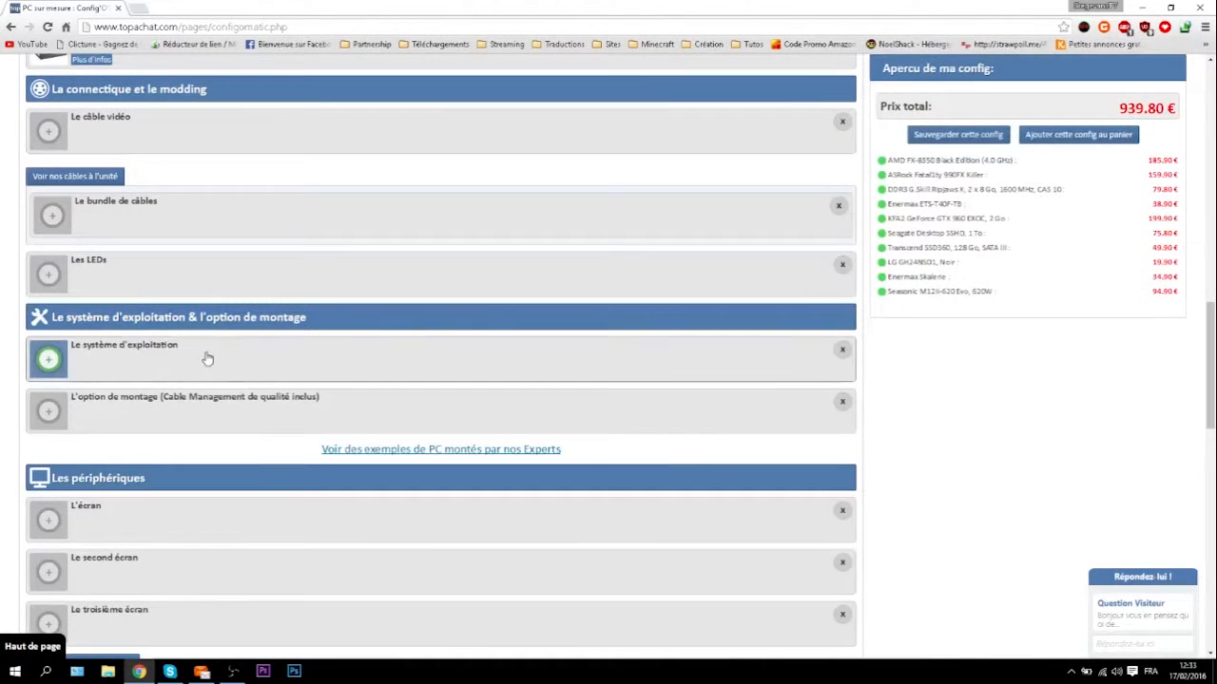
left_click(207, 357)
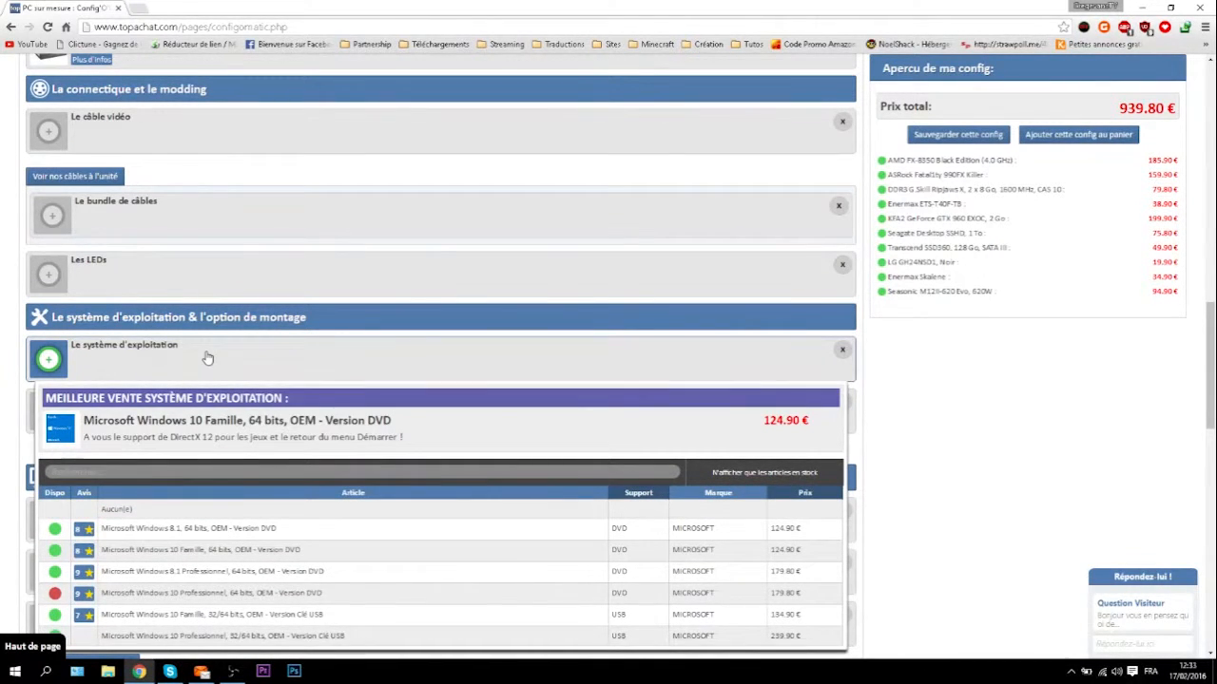
left_click(207, 357)
left_click(147, 376)
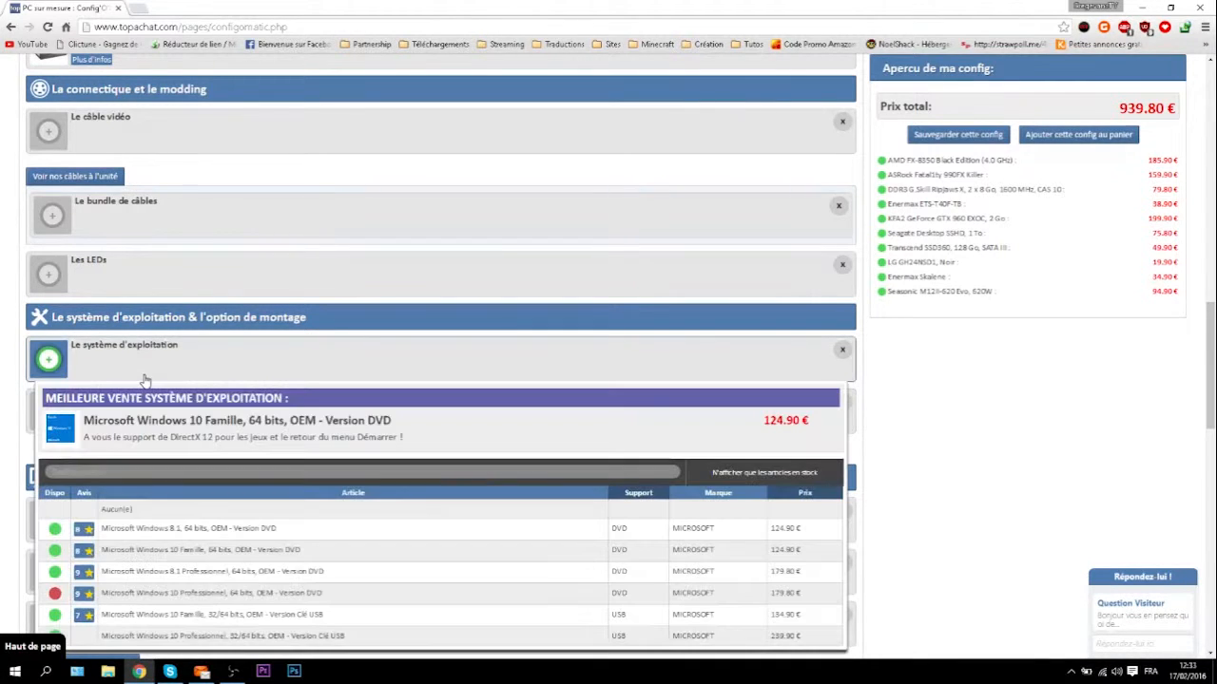
scroll(421, 396, "down", 2)
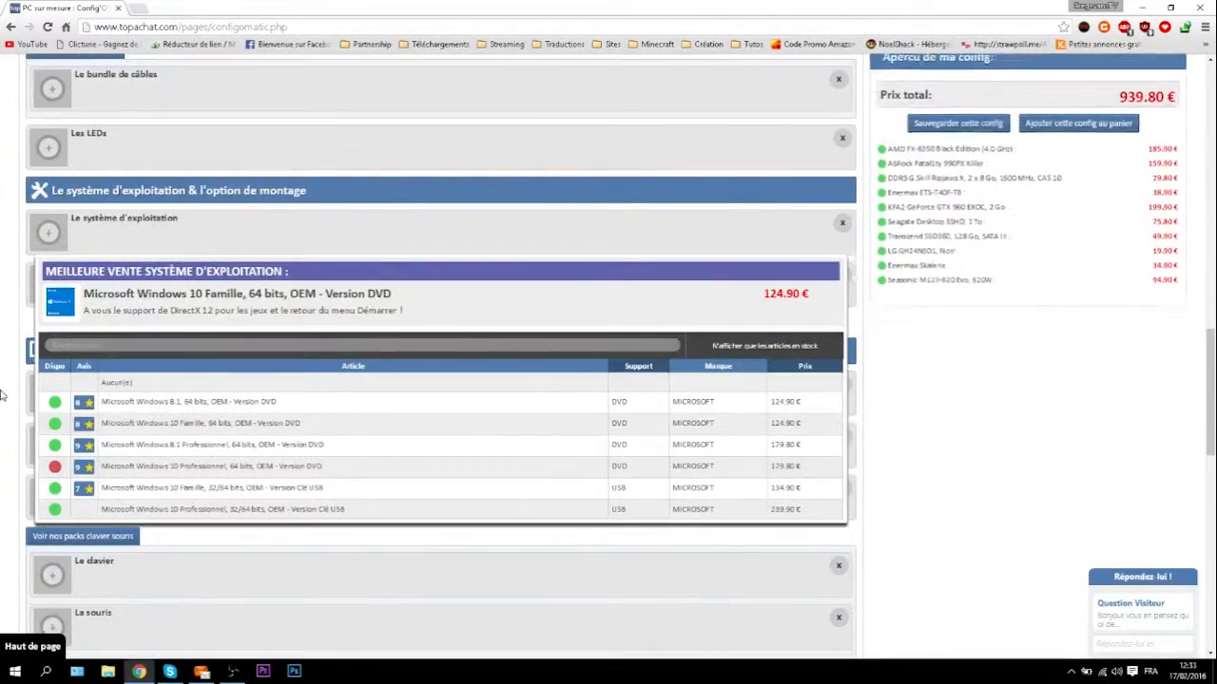
left_click(421, 401)
left_click(380, 466)
left_click(343, 509)
left_click(350, 488)
left_click(339, 508)
left_click(238, 489)
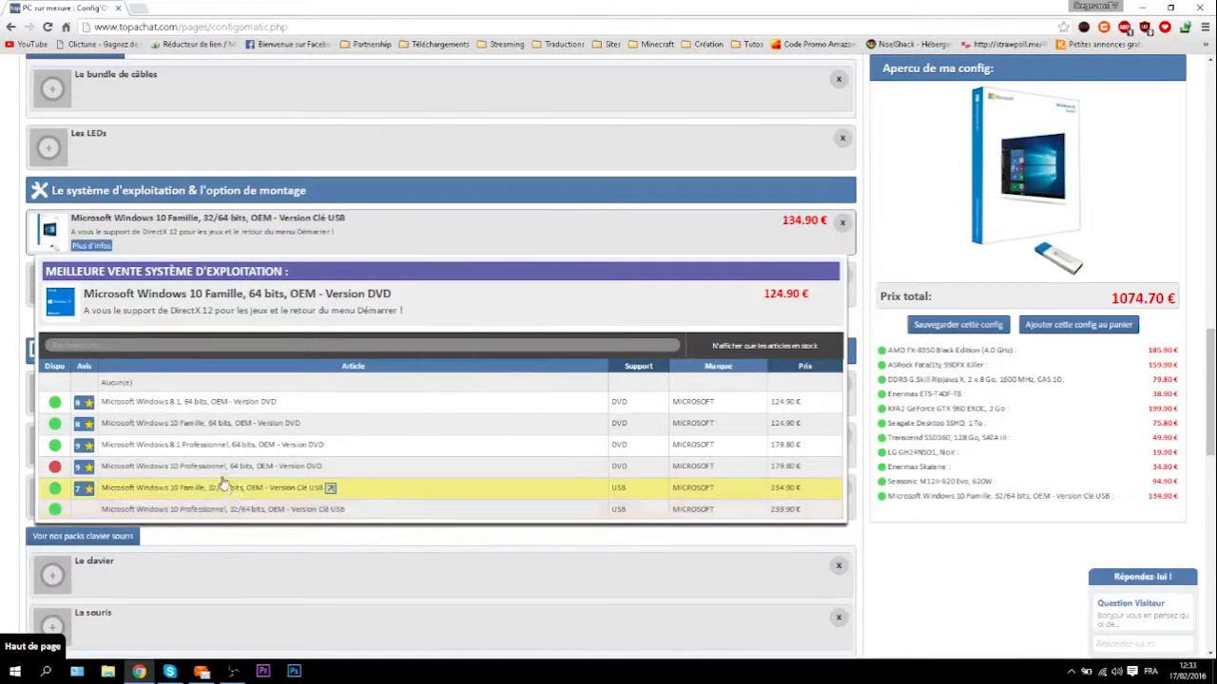
left_click(215, 469)
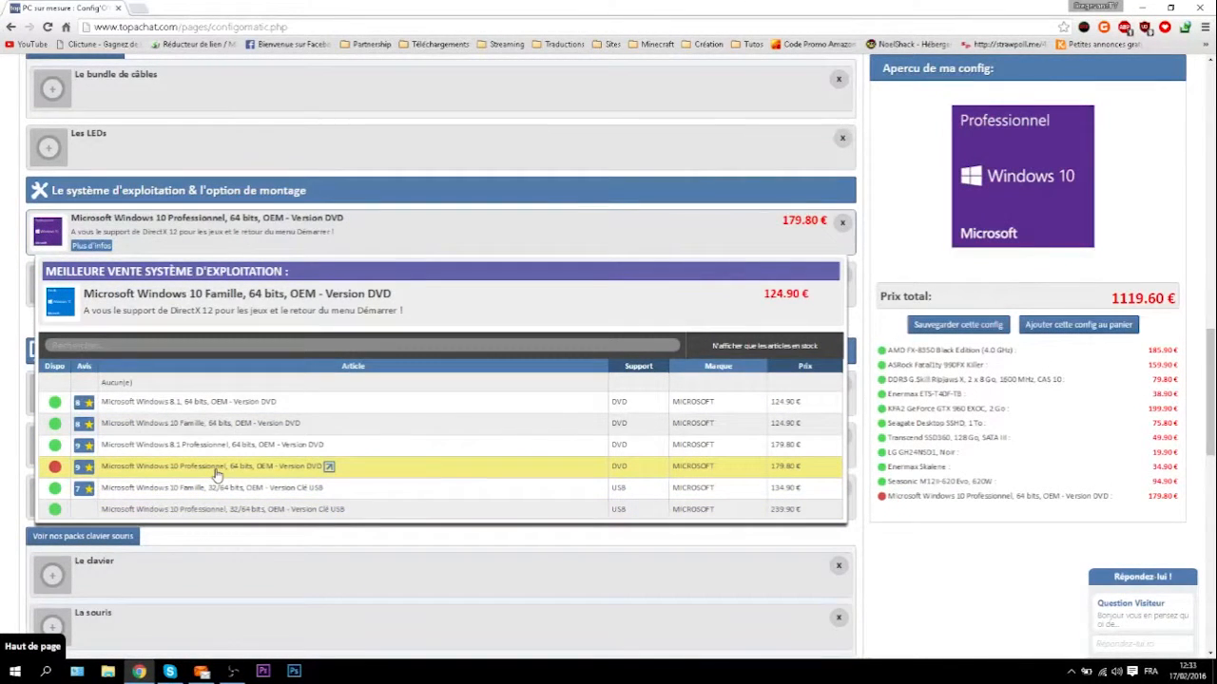
left_click(216, 472)
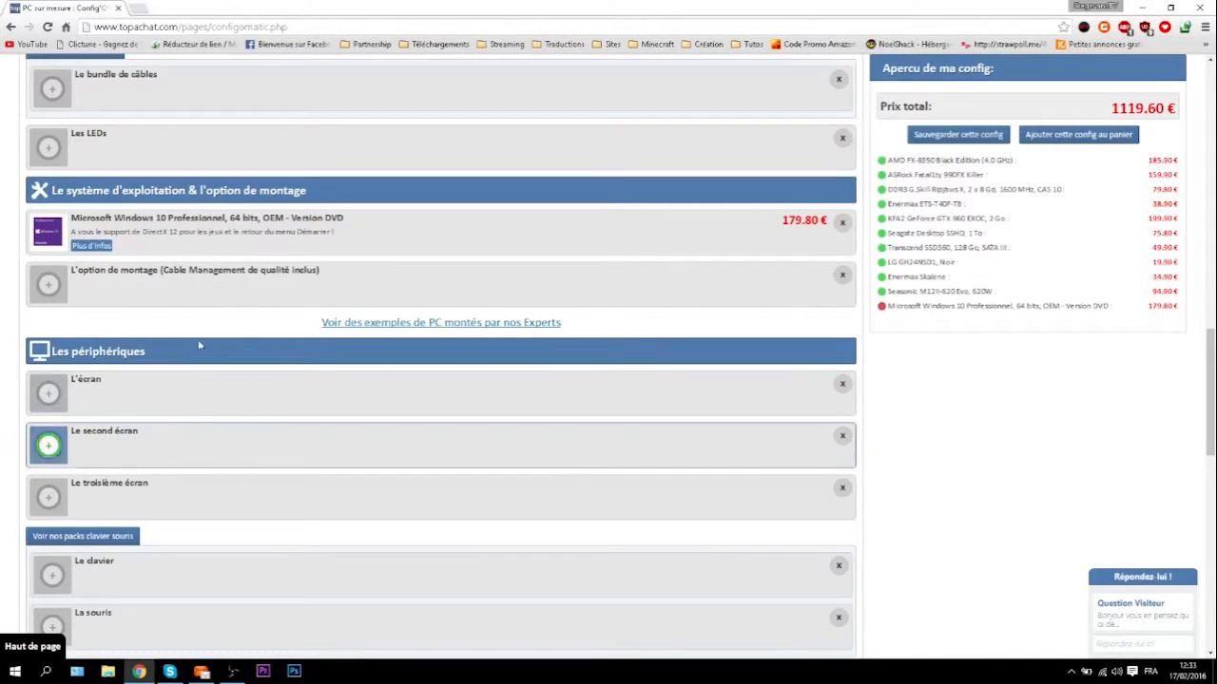
Step: Compare the three PC assembly options, with and without operating system installation, and leave the choice at Aucun(e)
left_click(229, 291)
left_click(242, 381)
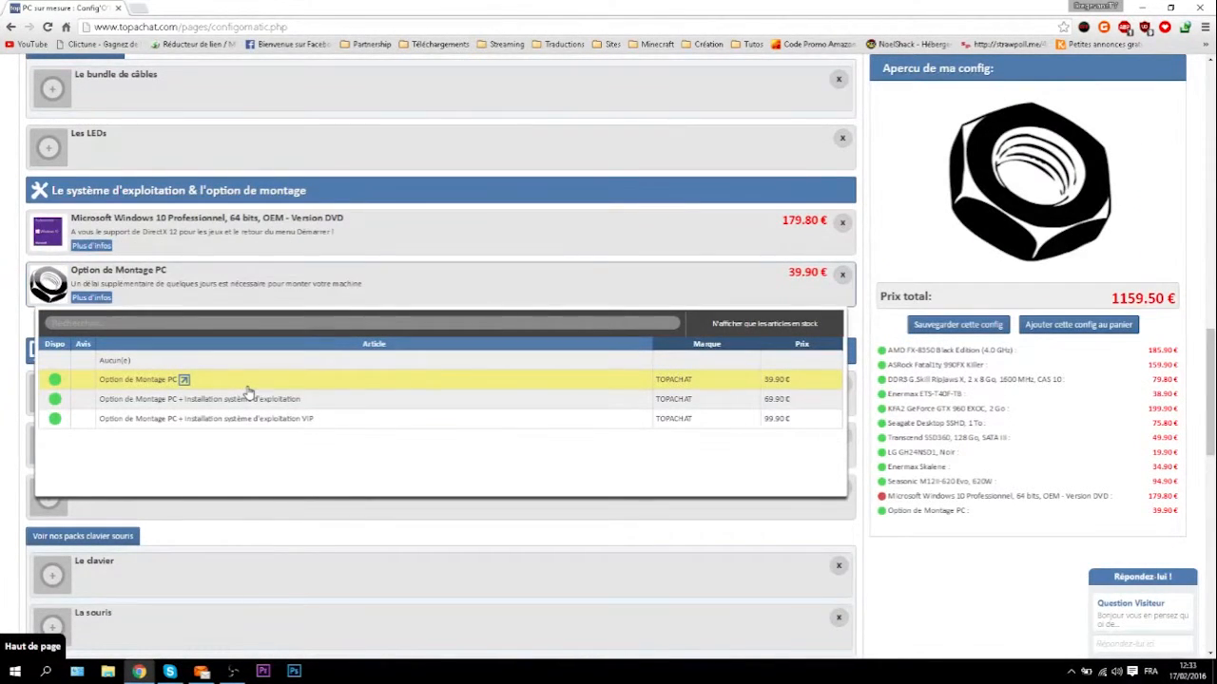
left_click(259, 400)
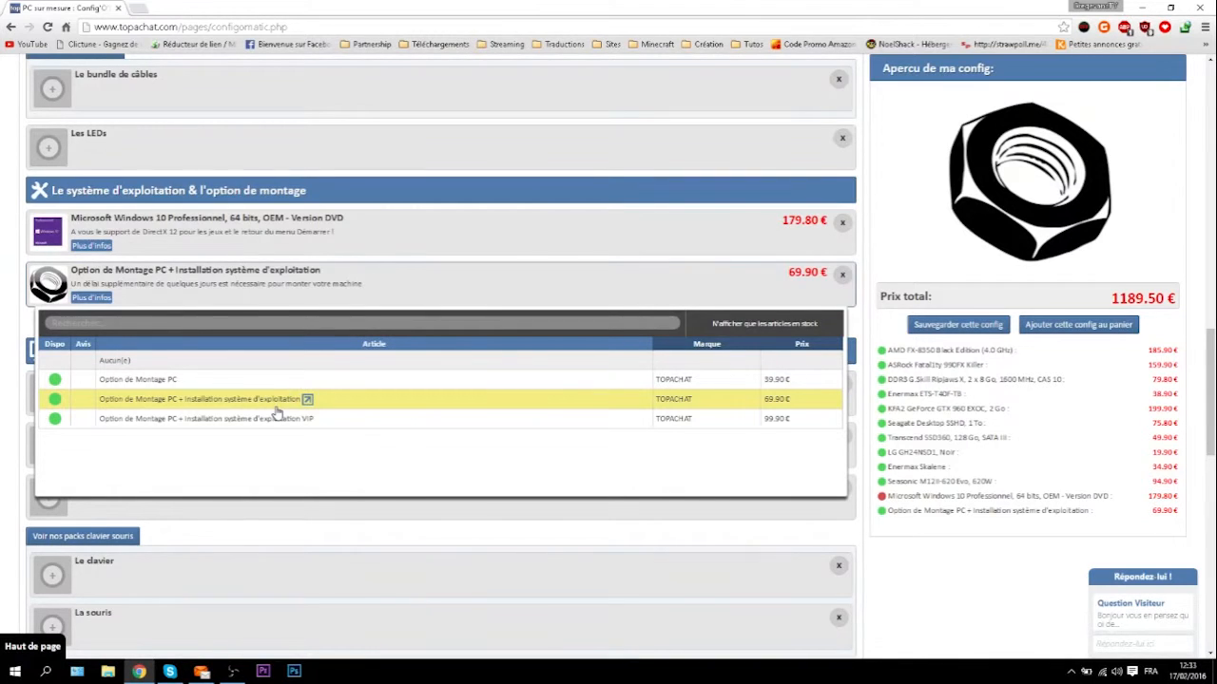
left_click(299, 420)
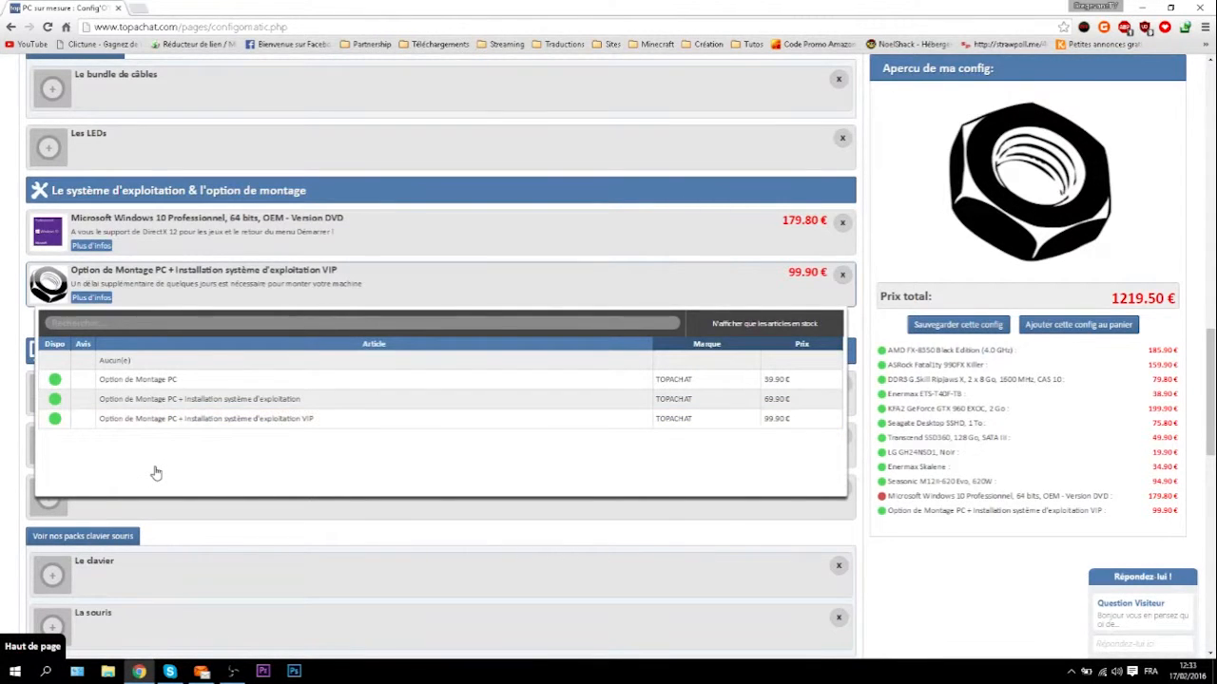
left_click(105, 360)
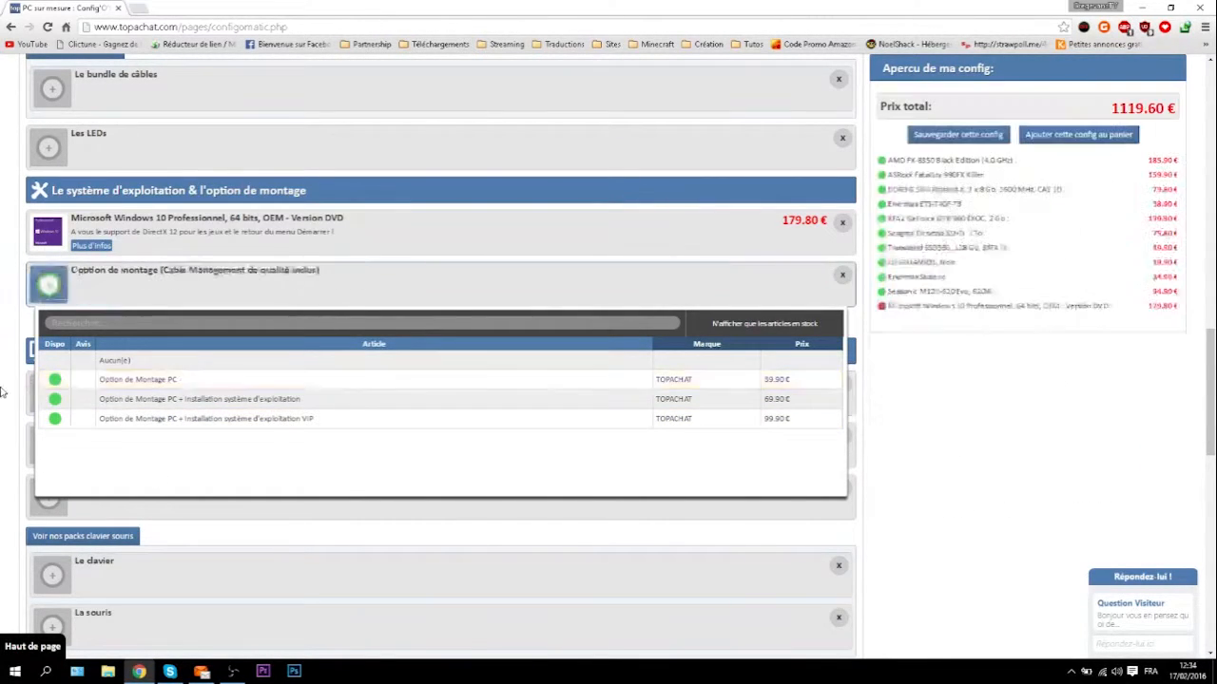
Step: Open the list of monitors for the main screen and sort it by price, cheapest first
scroll(12, 392, "down", 1)
left_click(198, 278)
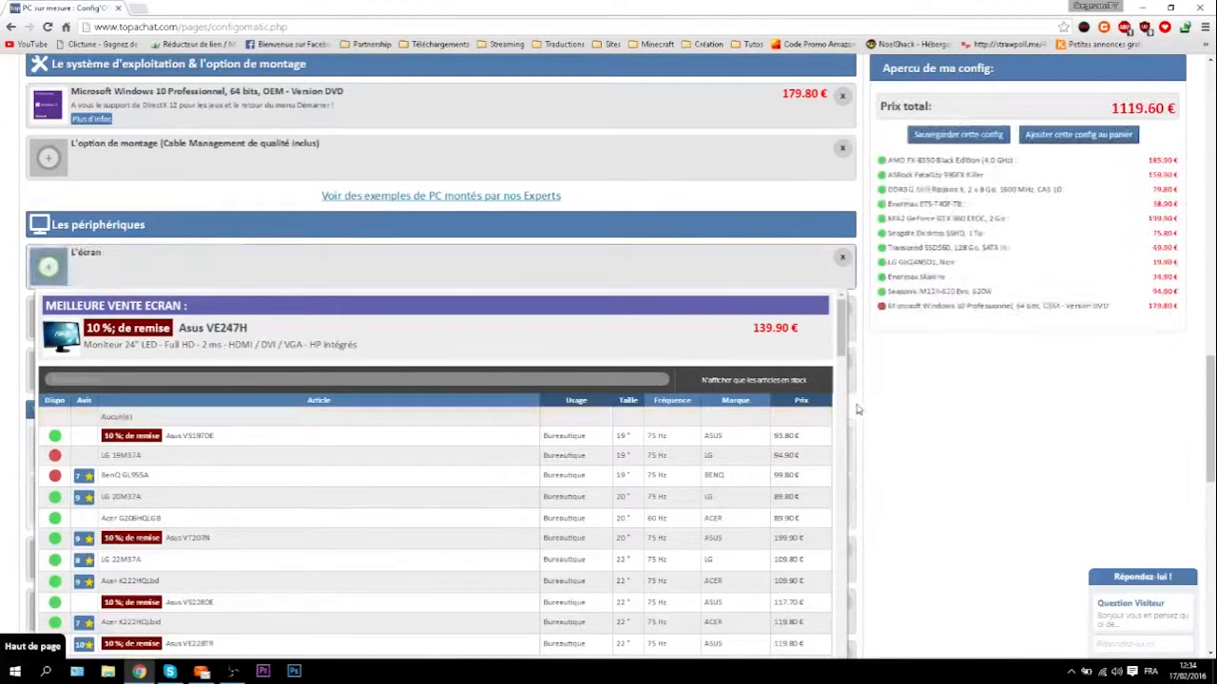
double_click(800, 403)
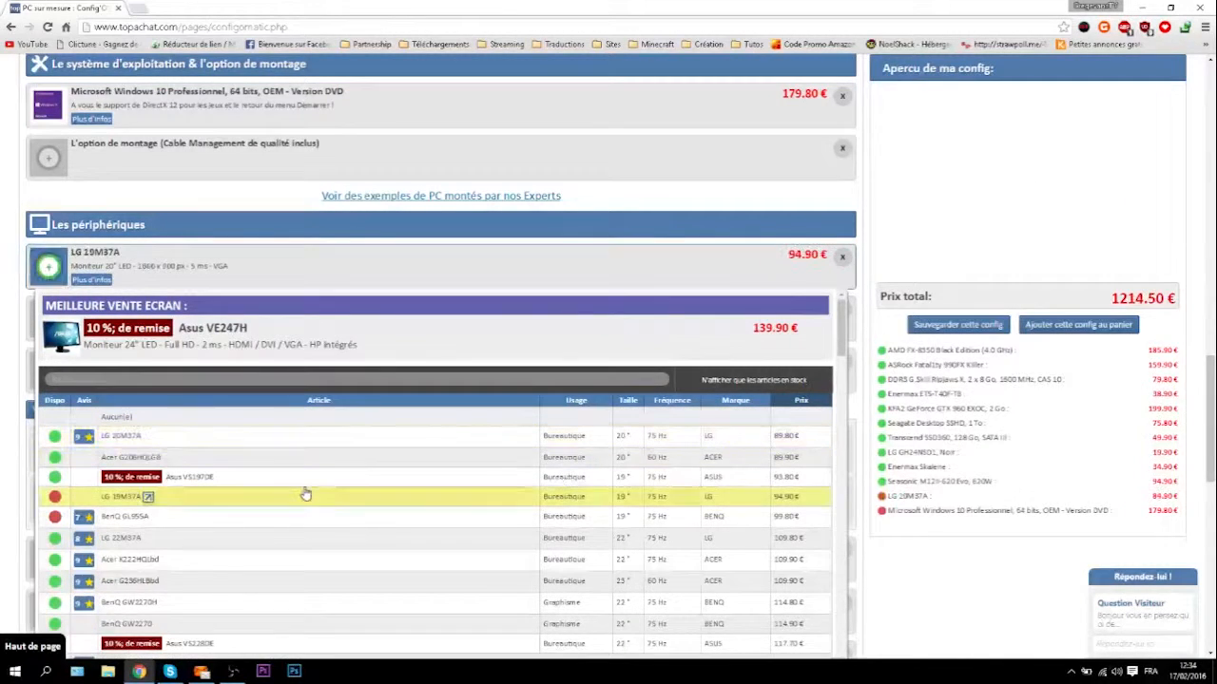
Step: Compare the low-priced monitors in the price-sorted list, including the Acer G236HLBbd, and leave the main screen without a selection
scroll(5, 483, "down", 1)
scroll(462, 411, "down", 1)
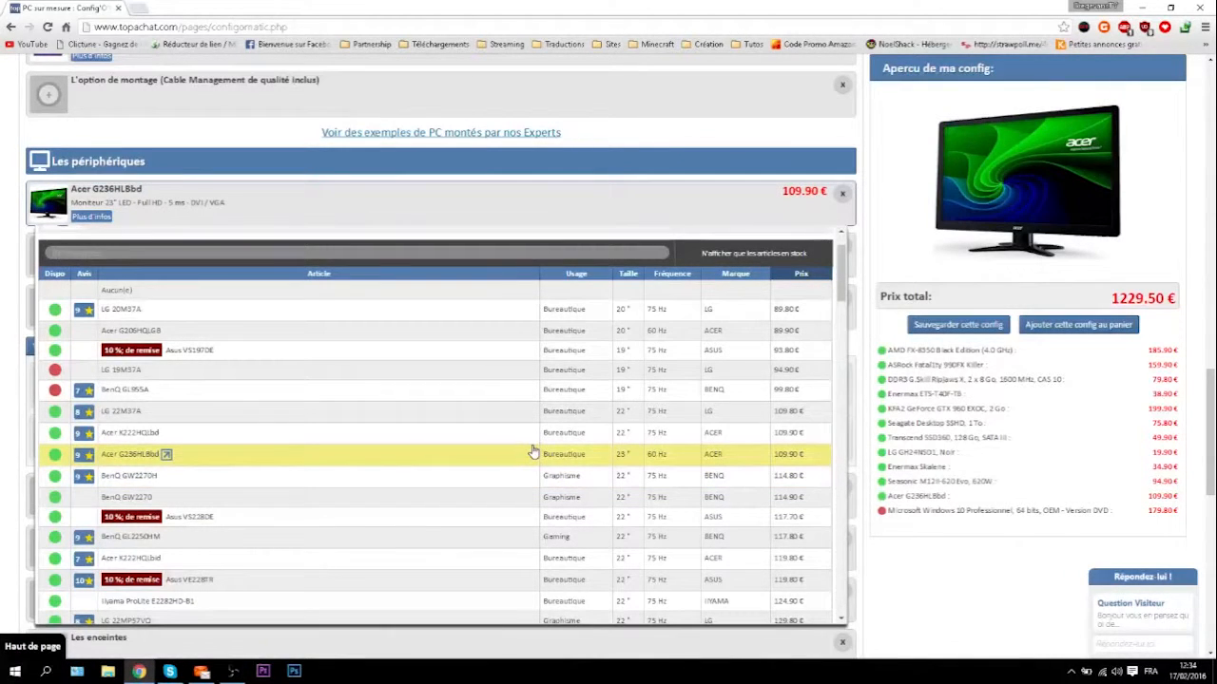
scroll(4, 397, "down", 3)
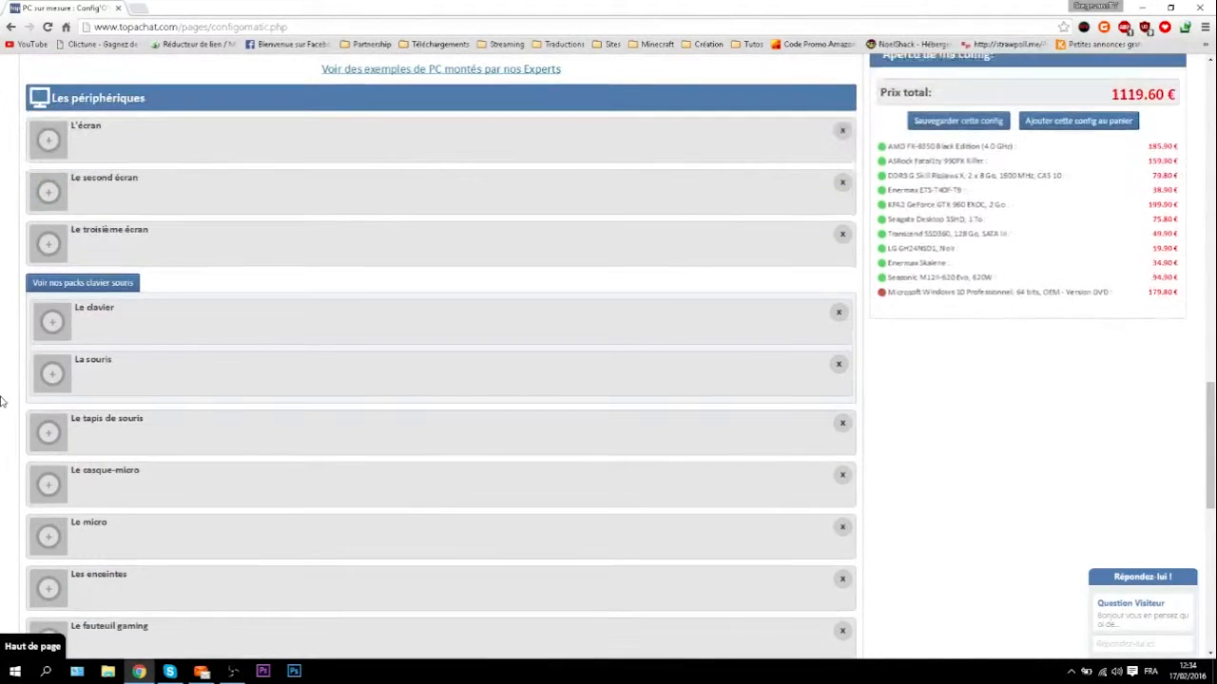
Step: Review the whole configuration from the processor through the operating system to the peripheral categories
scroll(3, 400, "down", 3)
scroll(3, 400, "up", 10)
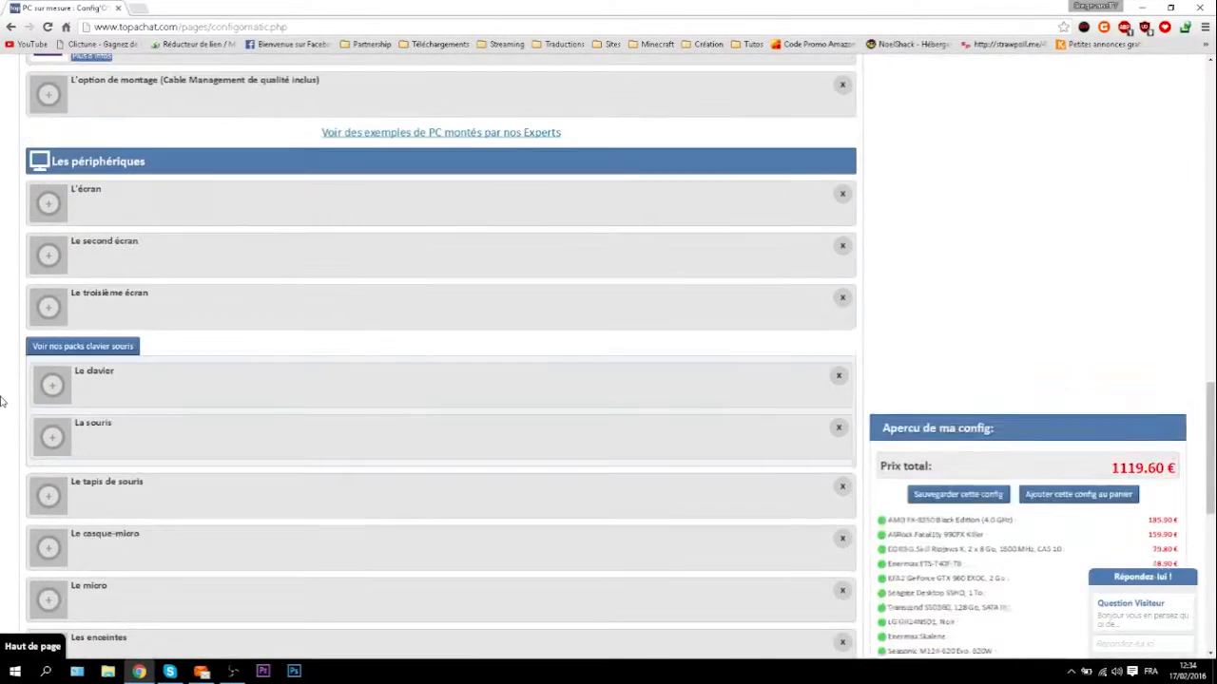
scroll(3, 400, "up", 10)
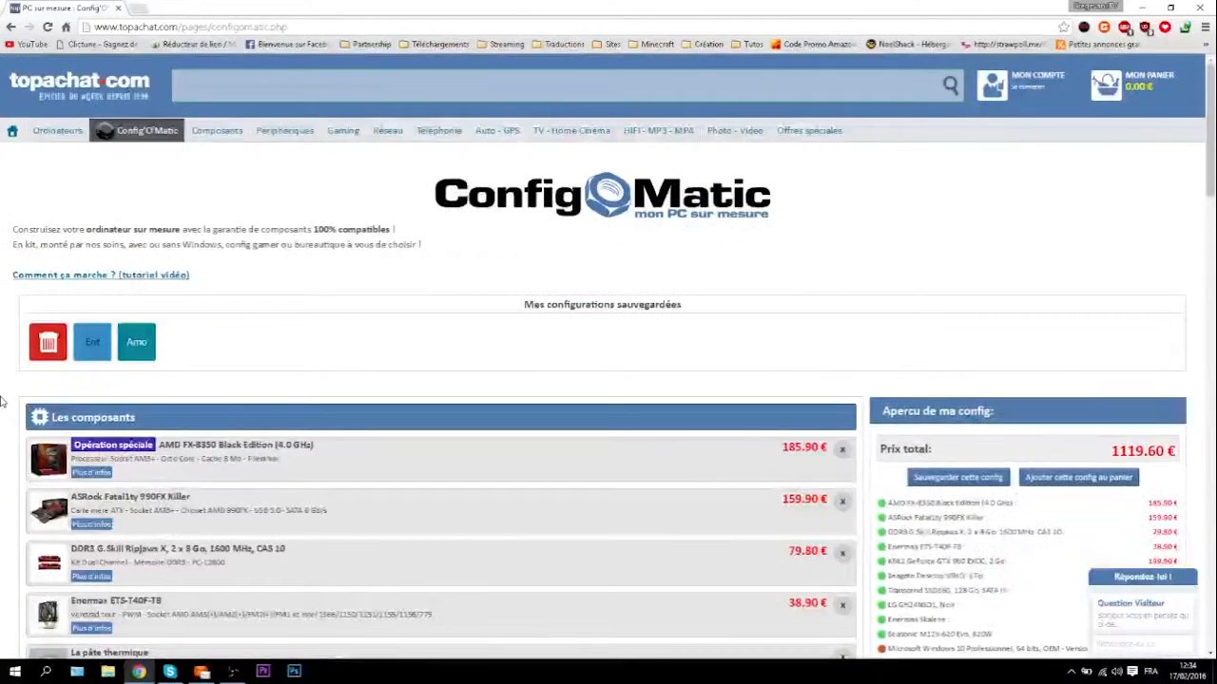
scroll(3, 393, "down", 3)
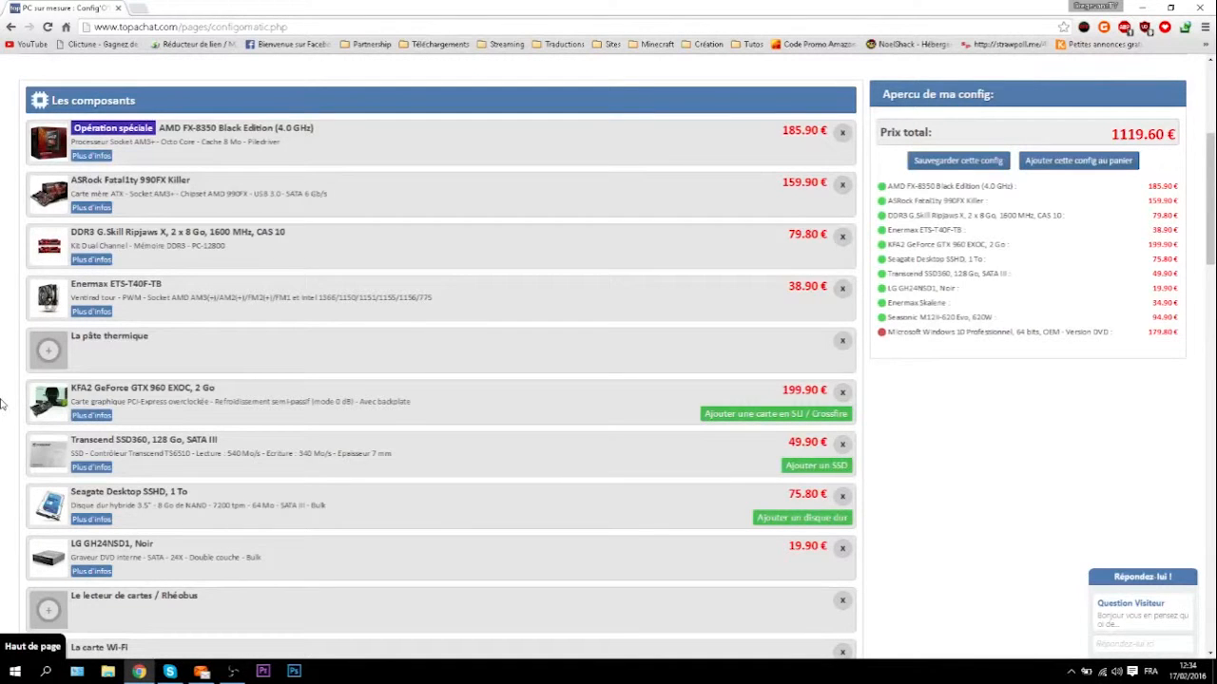
scroll(2, 404, "down", 12)
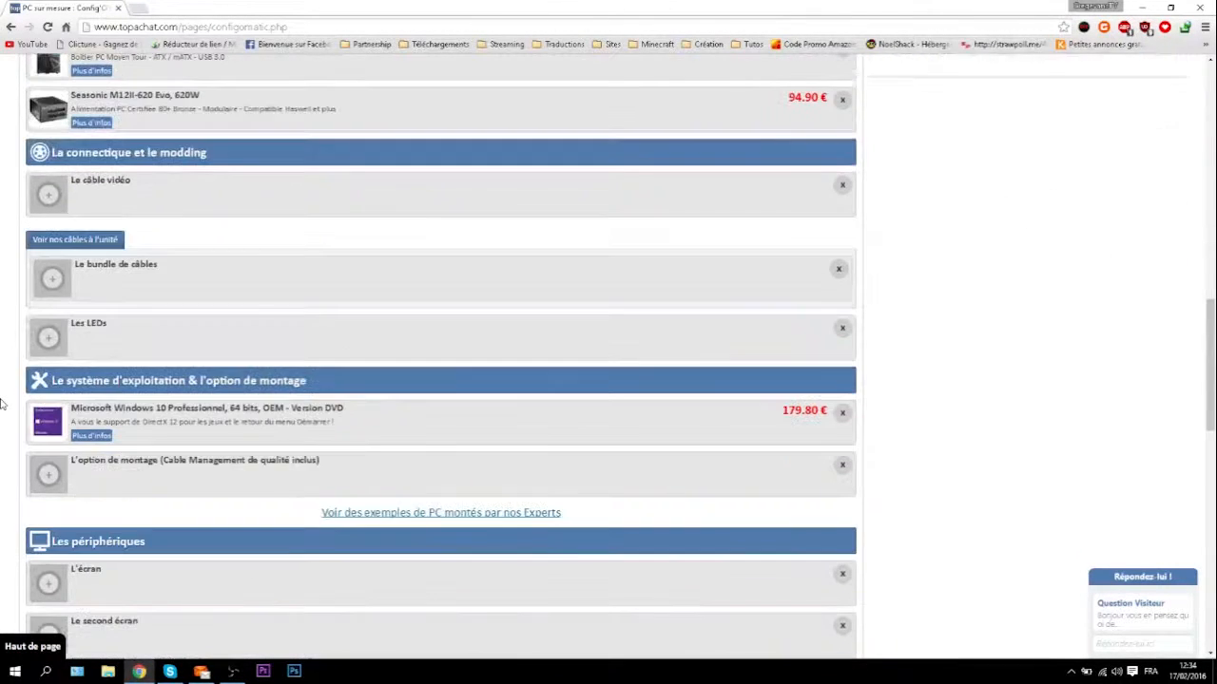
scroll(1, 404, "down", 2)
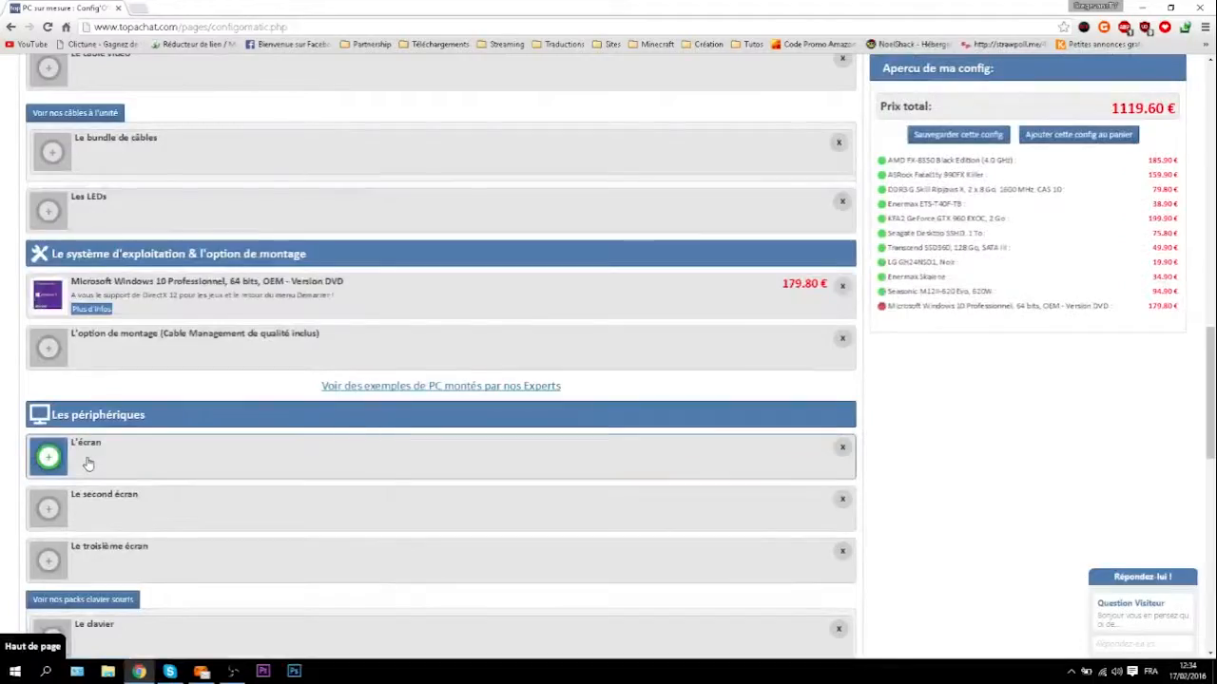
scroll(2, 463, "up", 2)
scroll(2, 463, "up", 6)
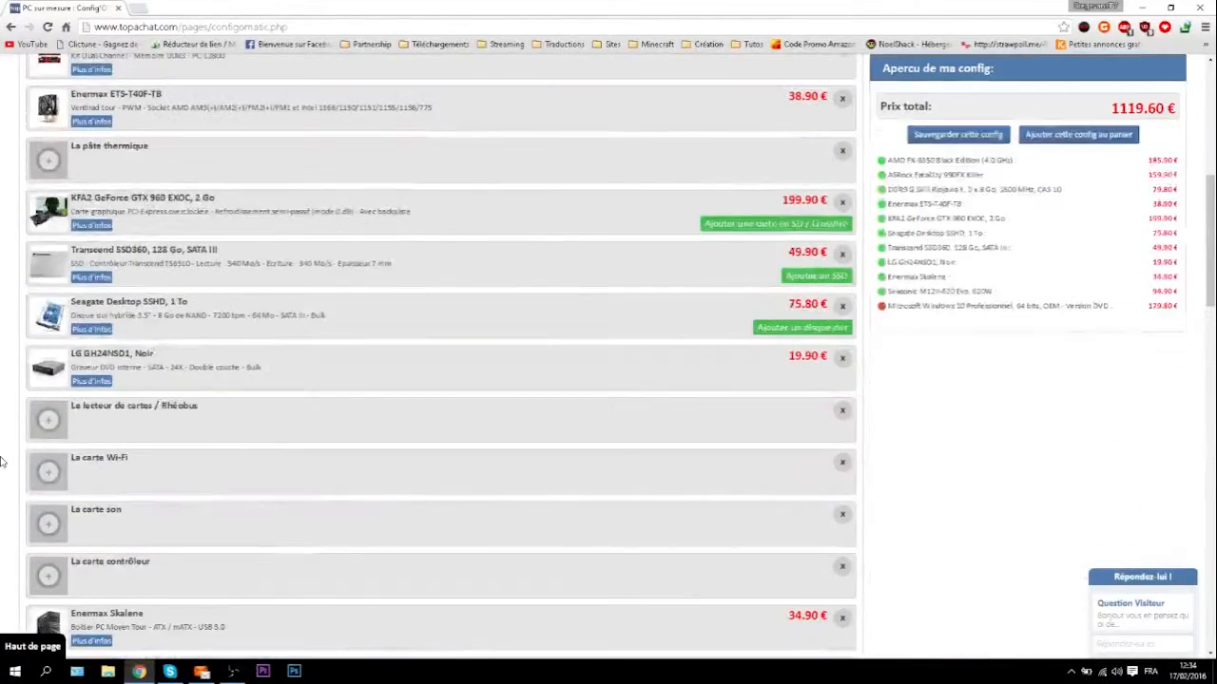